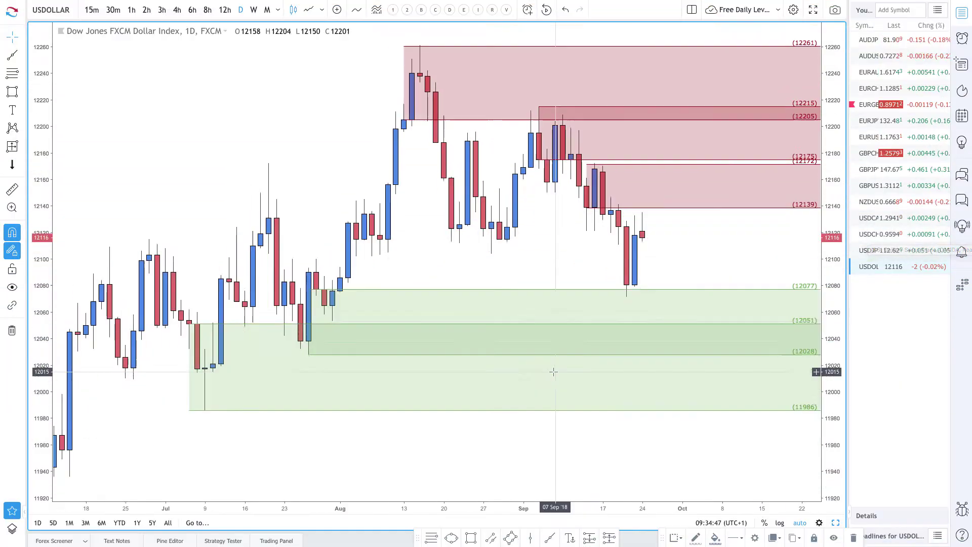
Move the lower edge of the lowest supply zone on the USDOLLAR chart to the 12134 level.
scroll(554, 373, "down", 2)
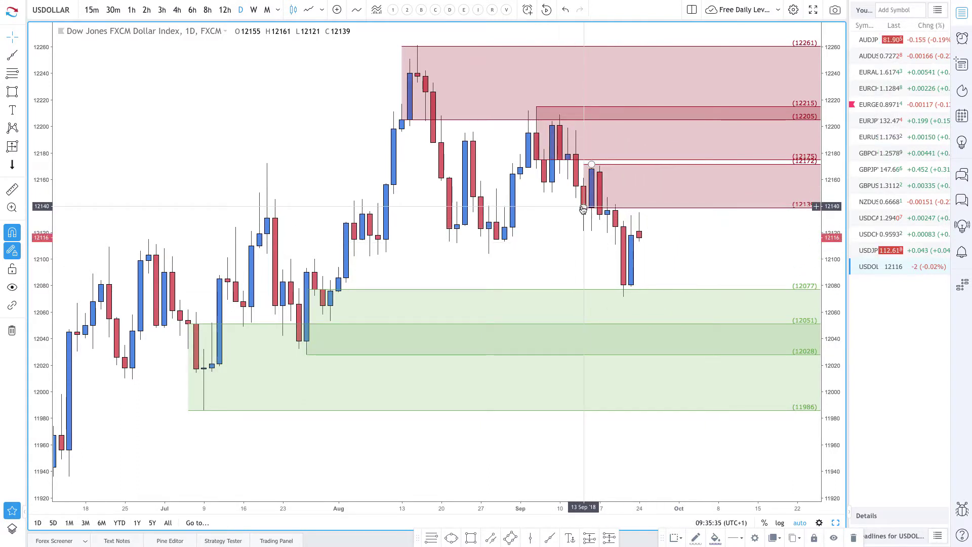
left_click_drag(583, 209, 608, 213)
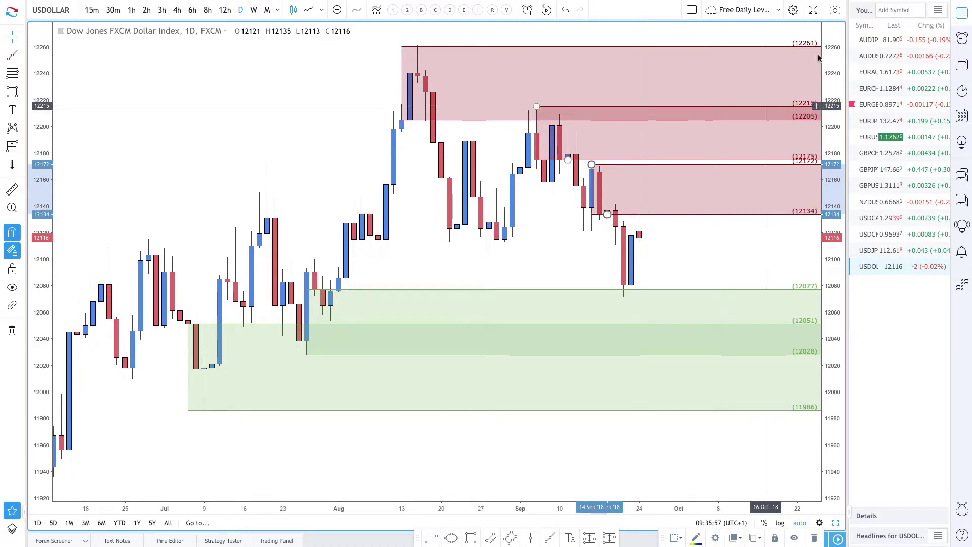
Review the Sep 24 to Oct 1 economic calendar on Forex Factory and return to the TradingView chart.
key("ctrl+Tab")
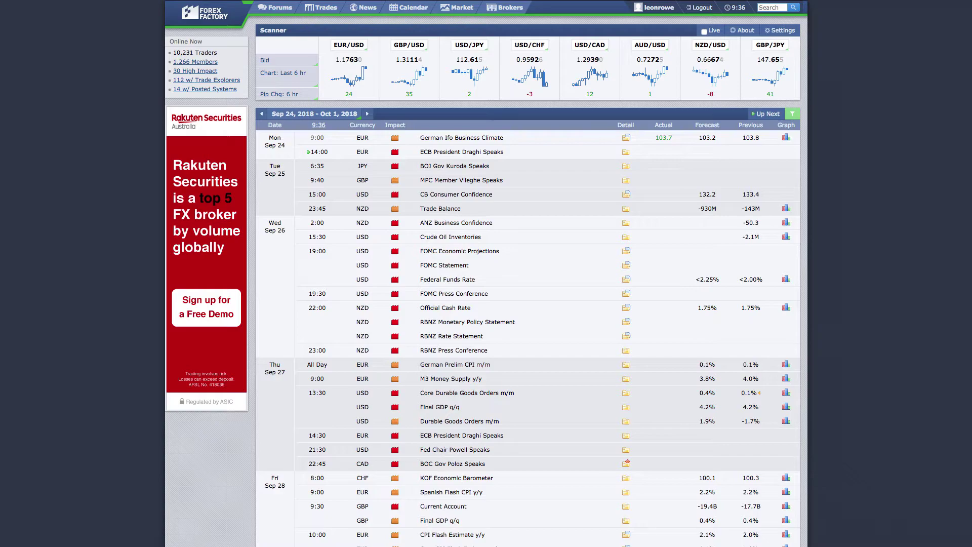
key("alt+Tab")
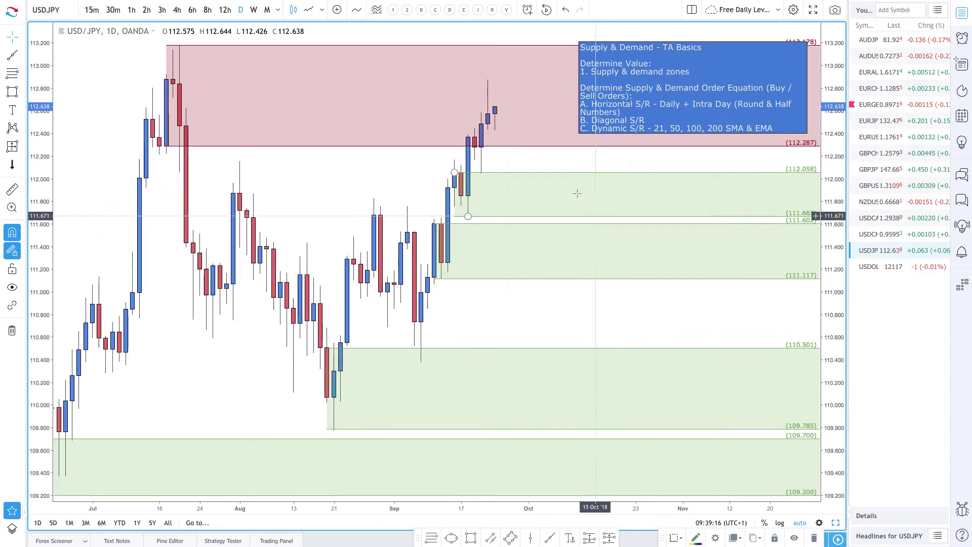
Draw two arrows on the USD/JPY chart from about 112.92, one down to about 111.65 and one up to about 113.38.
scroll(498, 125, "down", 2)
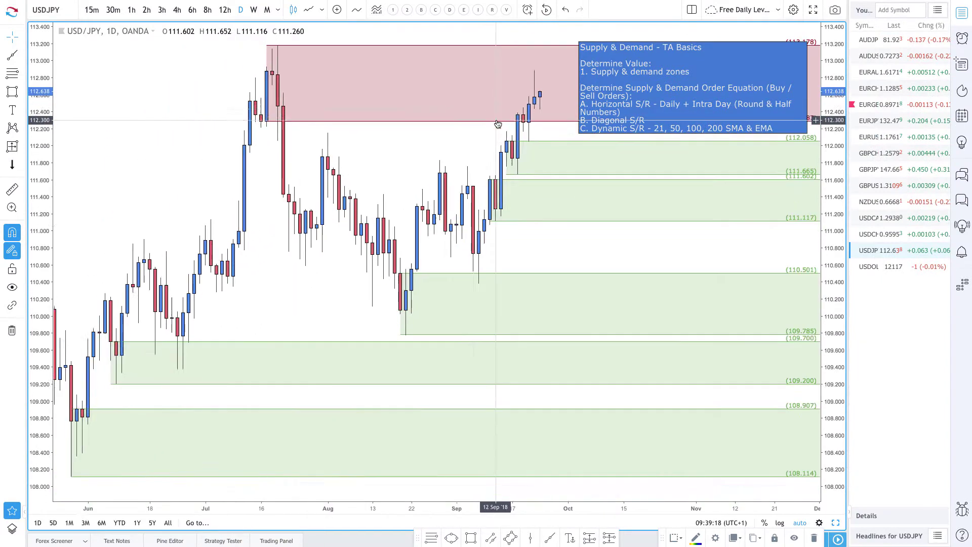
scroll(498, 124, "down", 3)
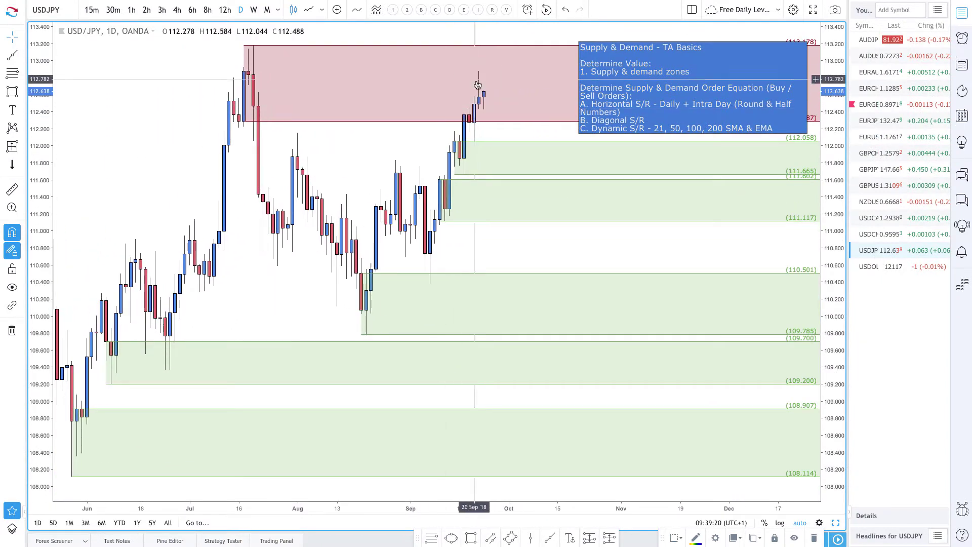
left_click(21, 57)
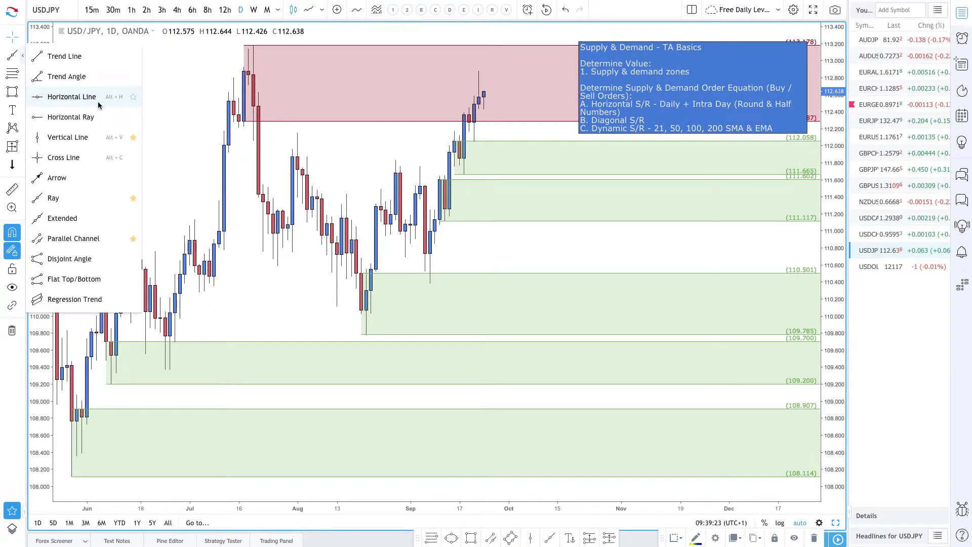
left_click(56, 177)
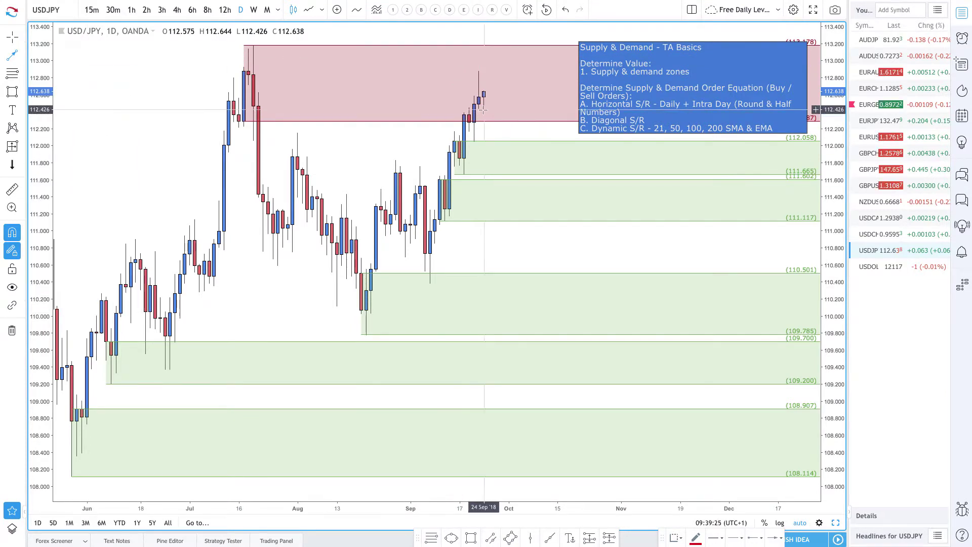
left_click(488, 67)
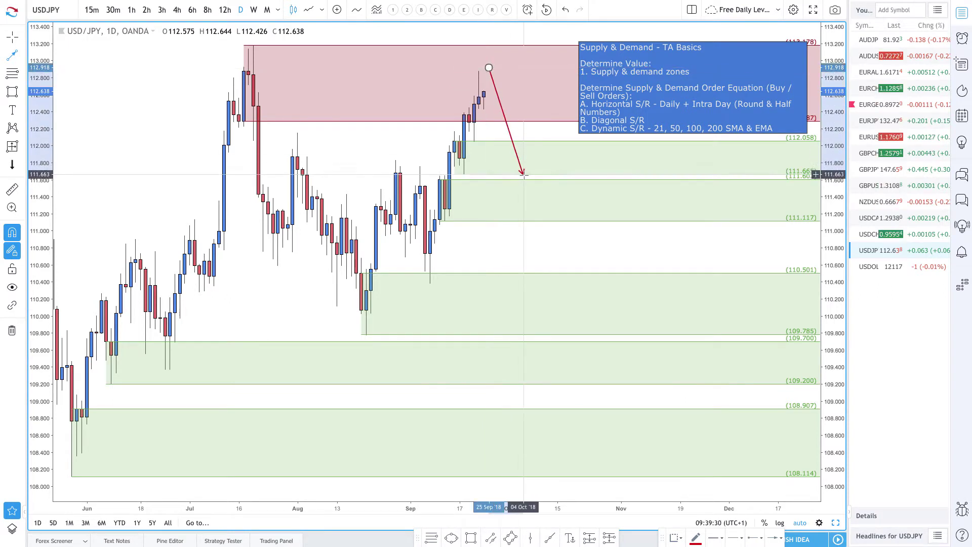
left_click(523, 175)
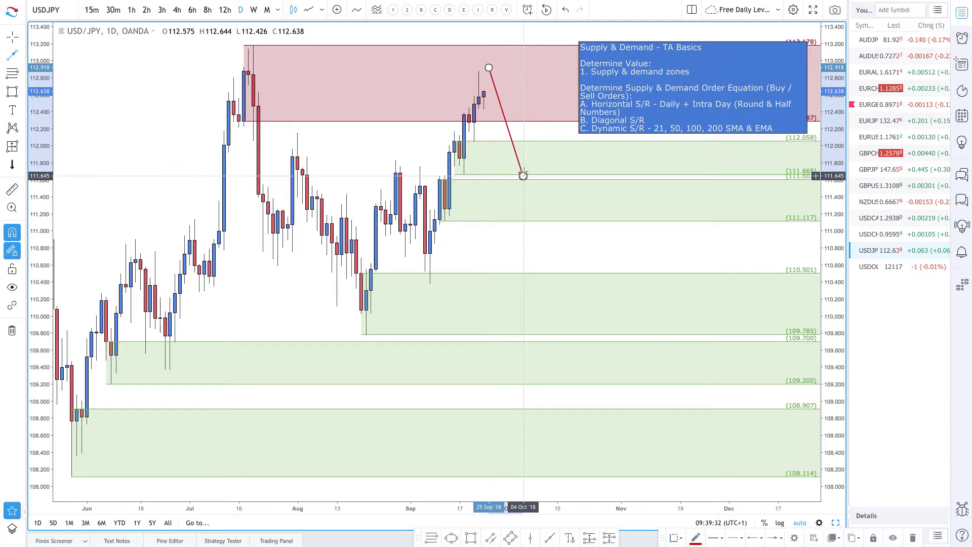
left_click(489, 68)
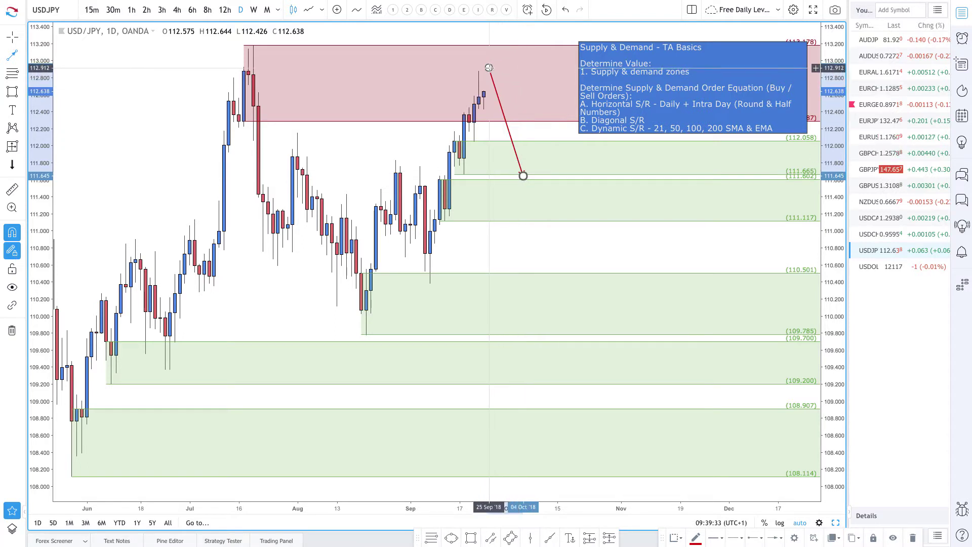
left_click(513, 29)
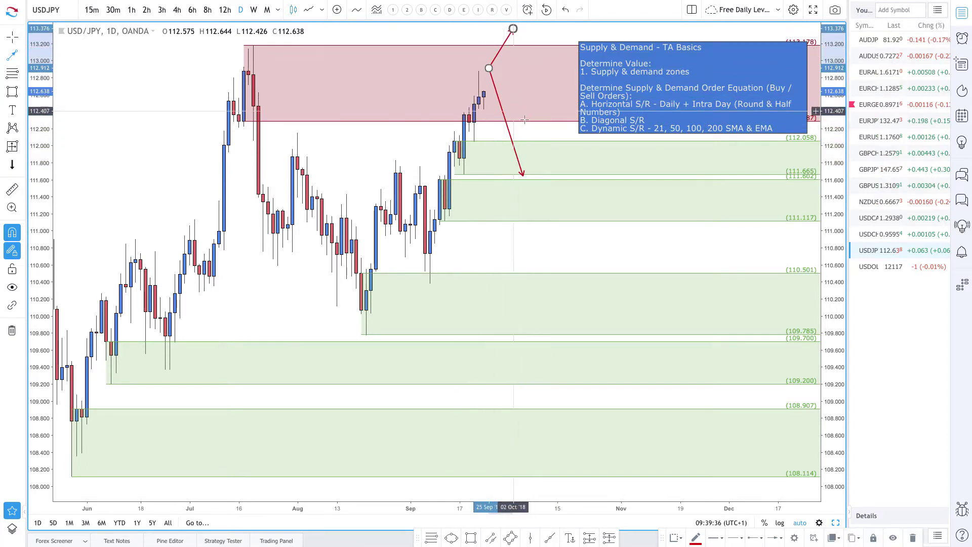
Mark a new demand zone from 112.368 to 112.044 at the 19 and 20 September candles.
scroll(502, 166, "up", 3)
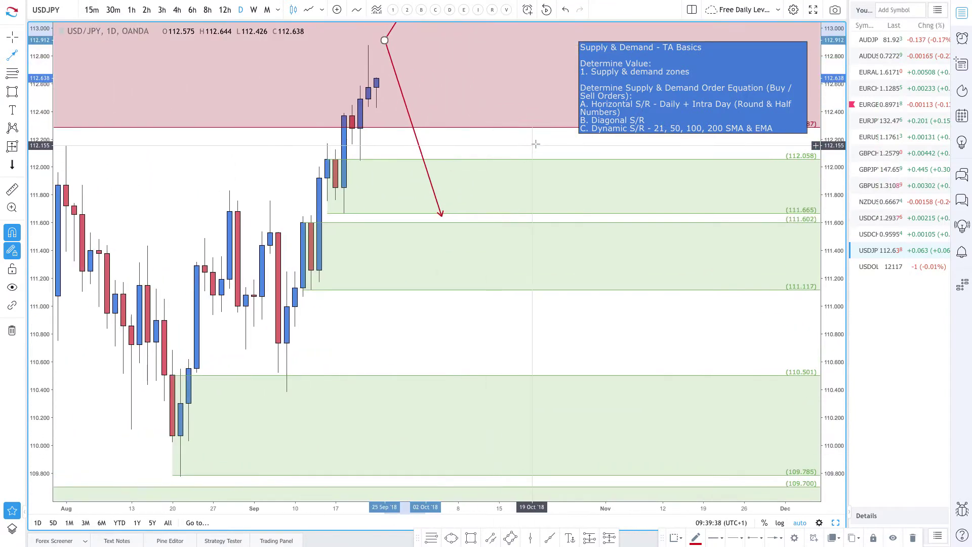
scroll(501, 157, "down", 2)
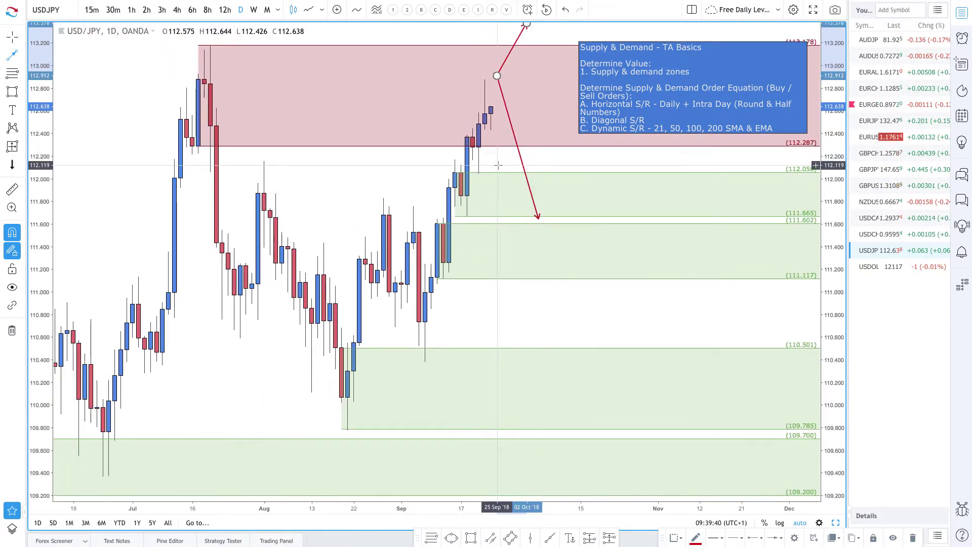
left_click(398, 150)
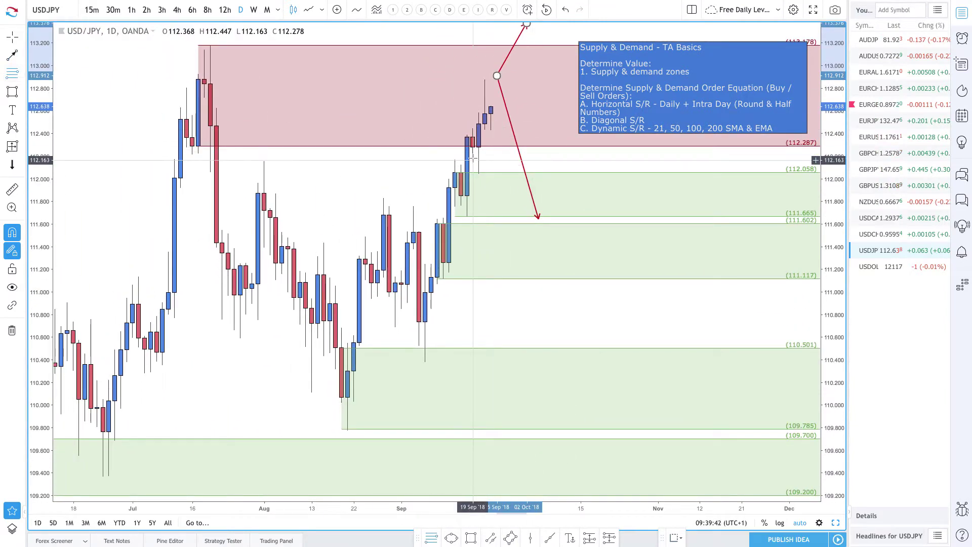
left_click(472, 136)
left_click(479, 173)
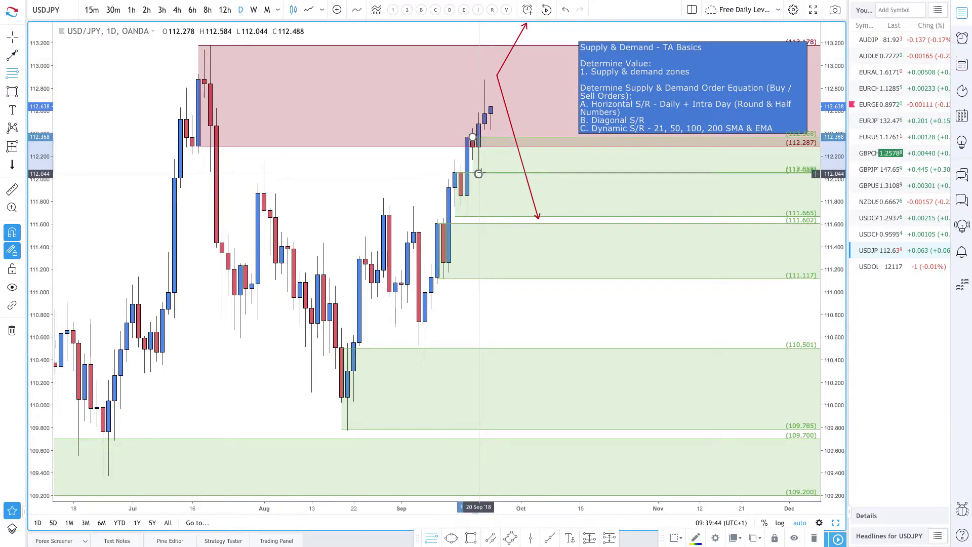
Shorten the downward arrow so it runs from the latest candle at about 112.64 to about 112.09 at the new demand zone.
left_click_drag(538, 219, 521, 168)
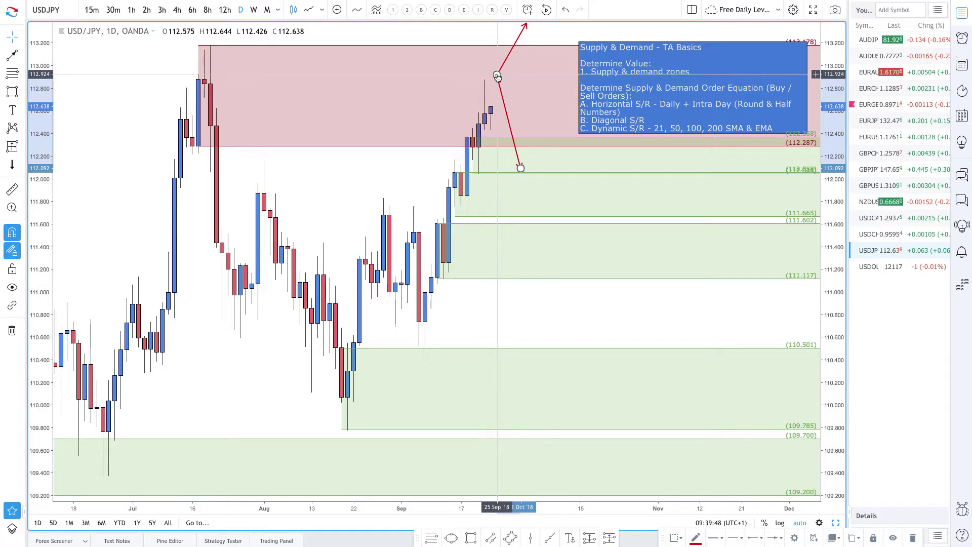
left_click_drag(498, 76, 492, 107)
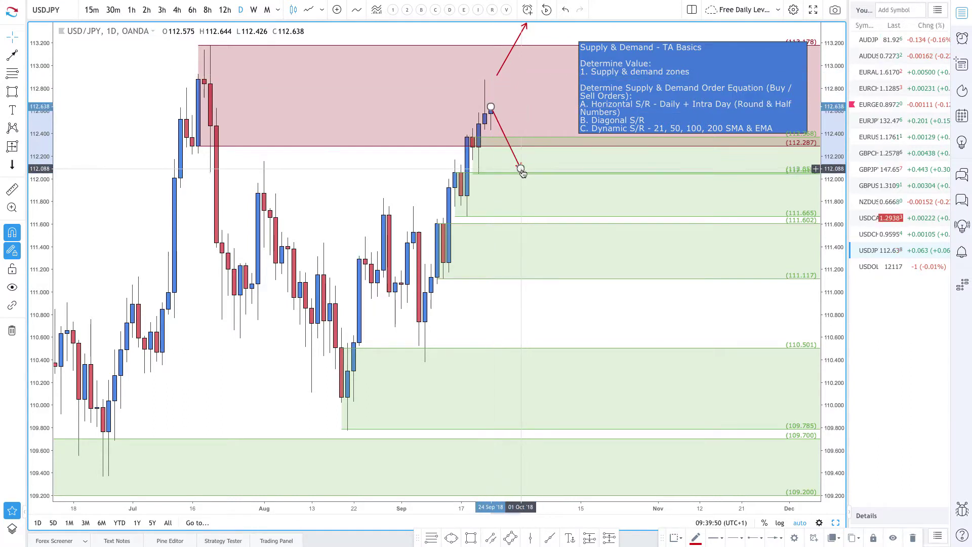
Draw two upward arrows in the lower demand zones, from about 111.8 to 112.1 and from about 111.45 to 111.75.
left_click(12, 56)
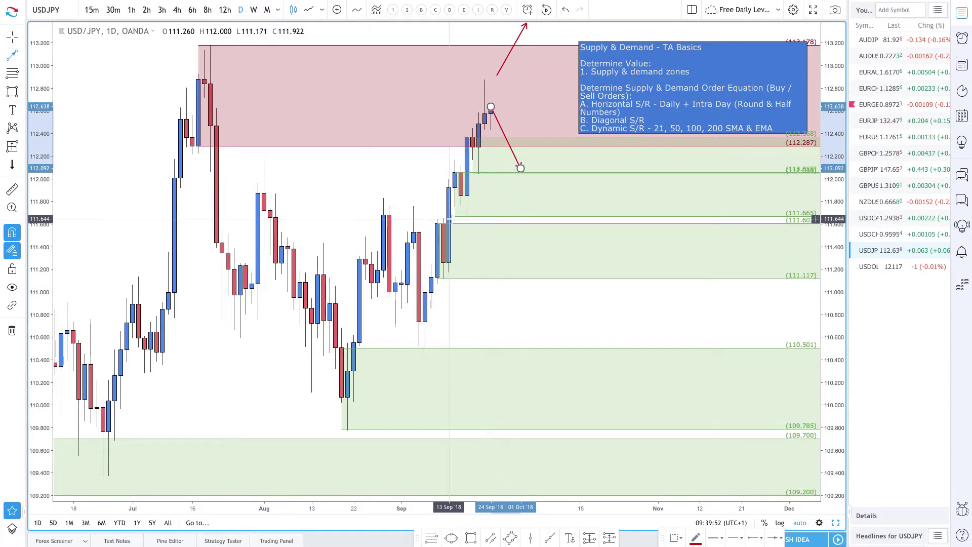
left_click_drag(529, 200, 549, 167)
left_click_drag(526, 241, 562, 208)
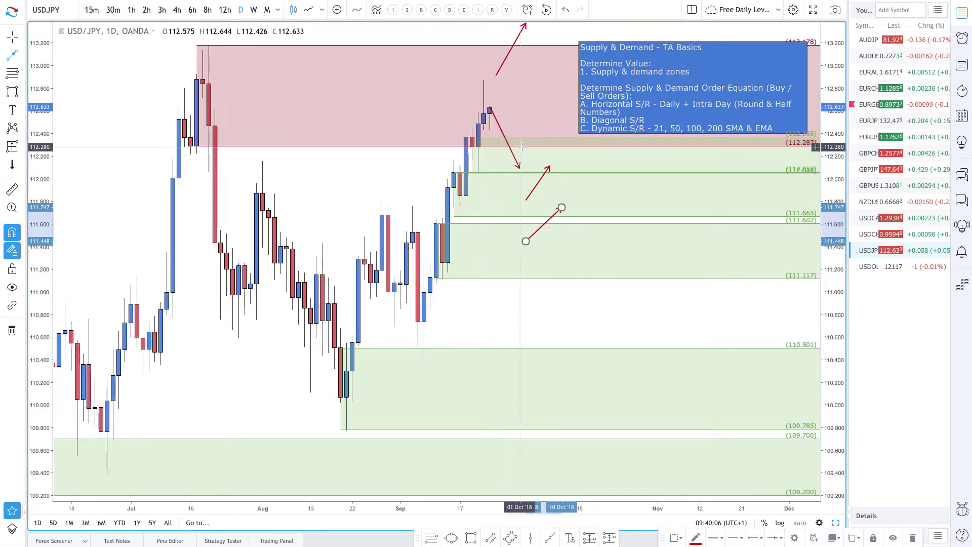
Draw an upward arrow from the downward arrow's tip at about 112.12 to about 112.57.
scroll(522, 147, "up", 3)
left_click_drag(327, 177, 429, 119)
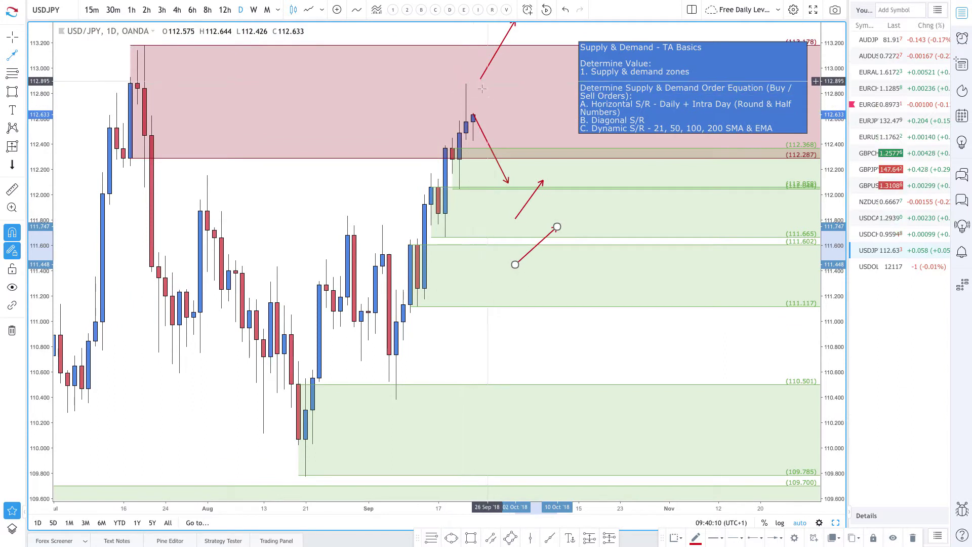
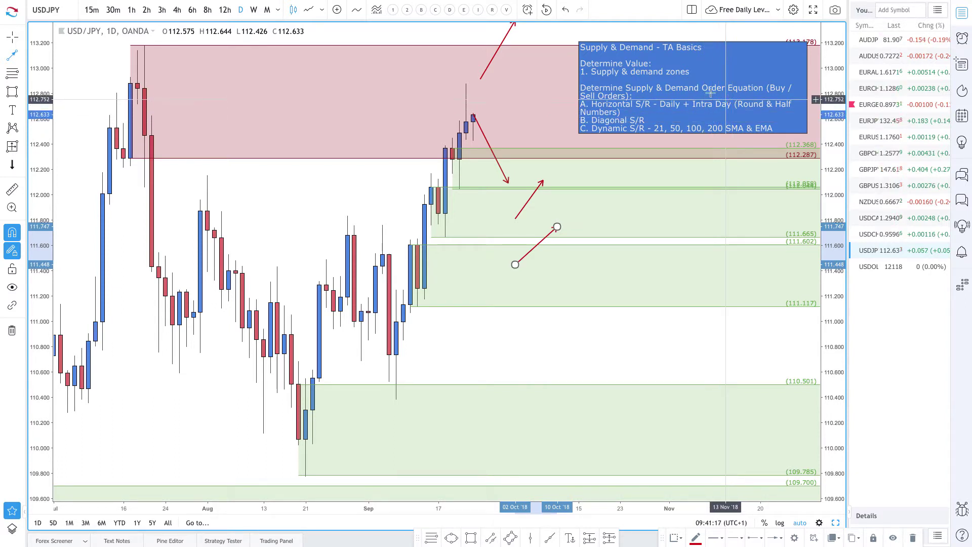
scroll(491, 298, "down", 2)
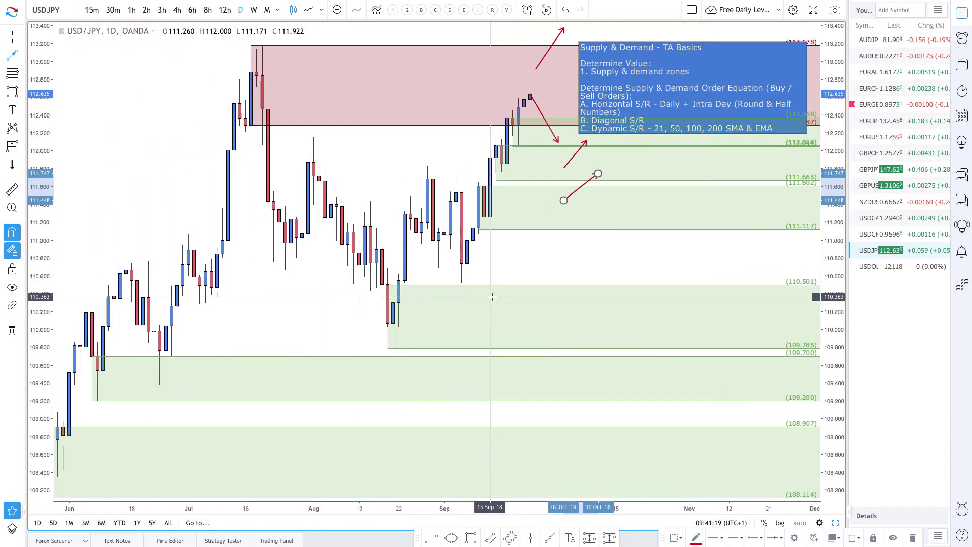
left_click_drag(491, 157, 459, 153)
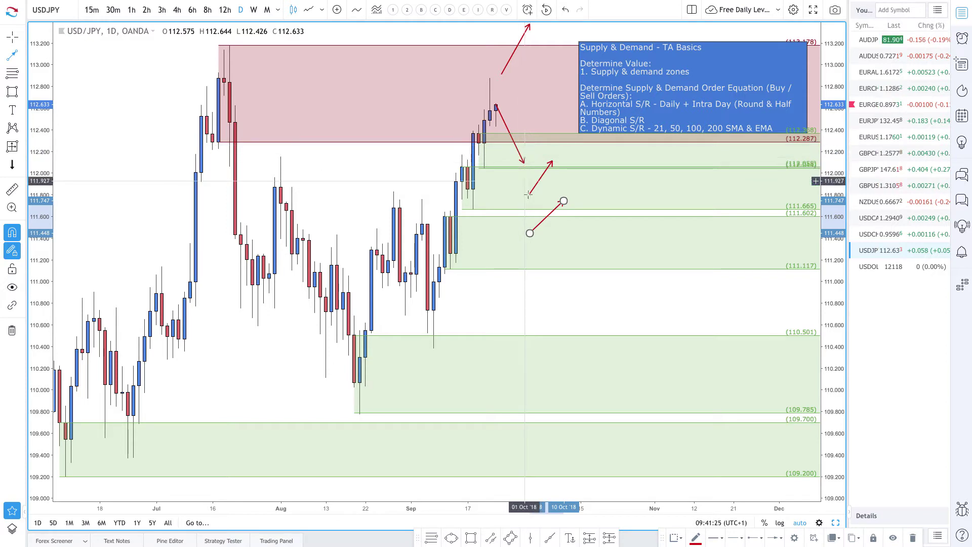
left_click(524, 160)
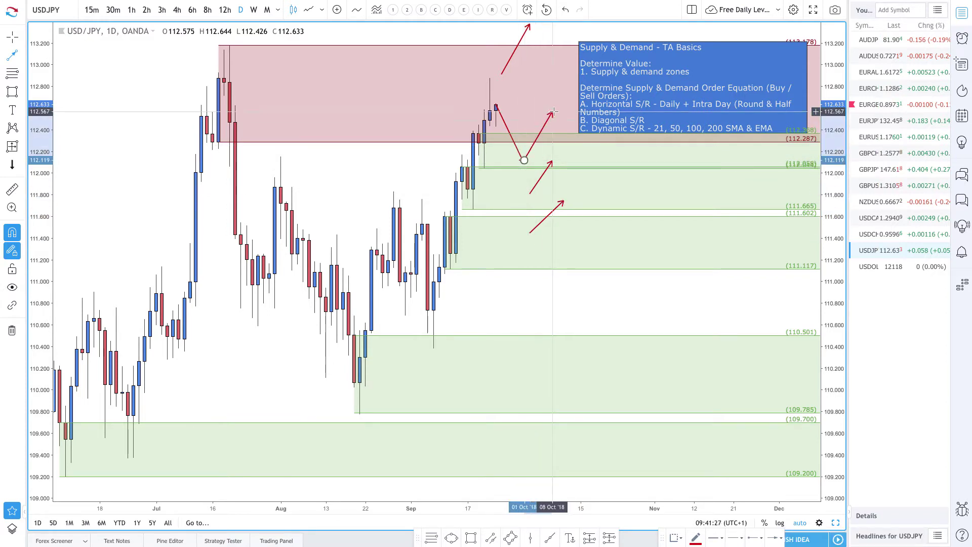
left_click(553, 112)
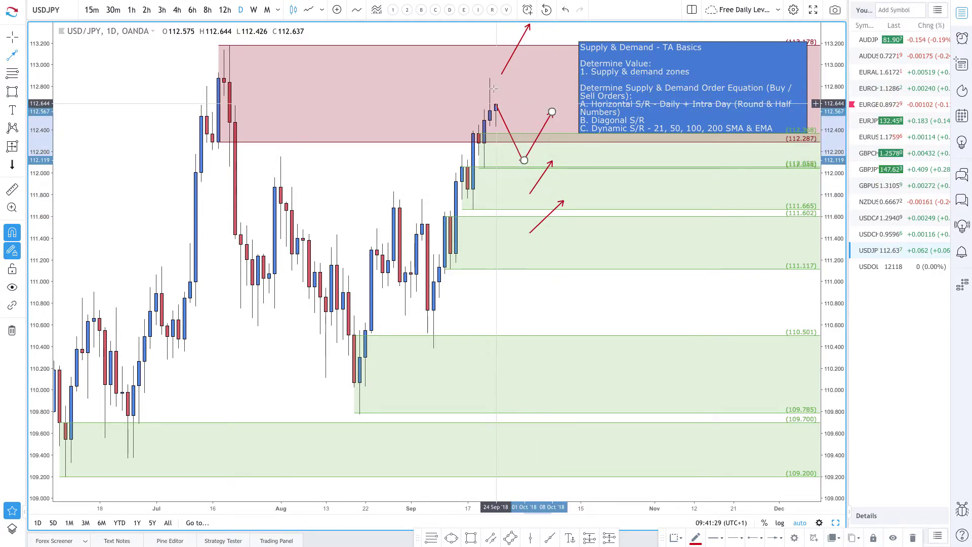
Switch to the USD/CHF chart and delete the 0.96232 to 0.95775 demand zone.
left_click(479, 33)
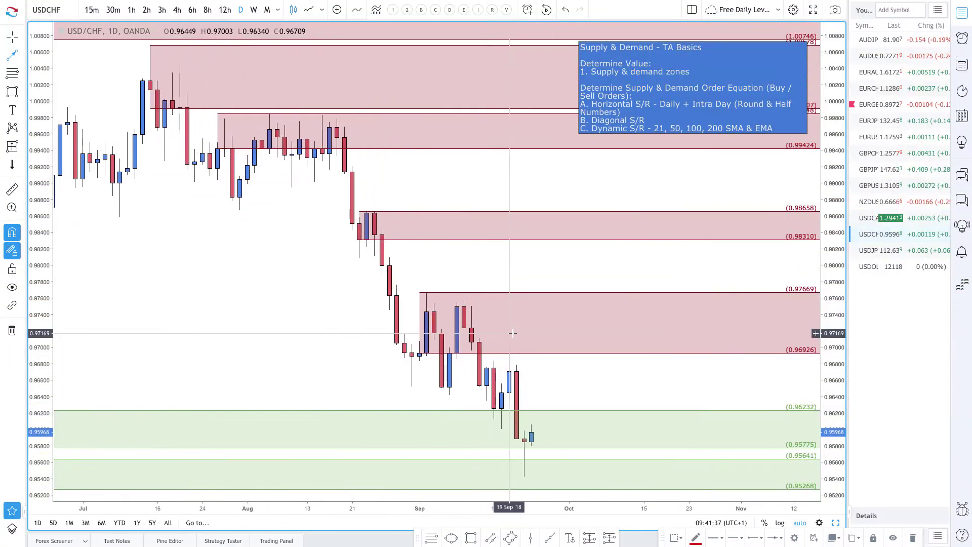
scroll(513, 334, "down", 3)
scroll(521, 319, "up", 2)
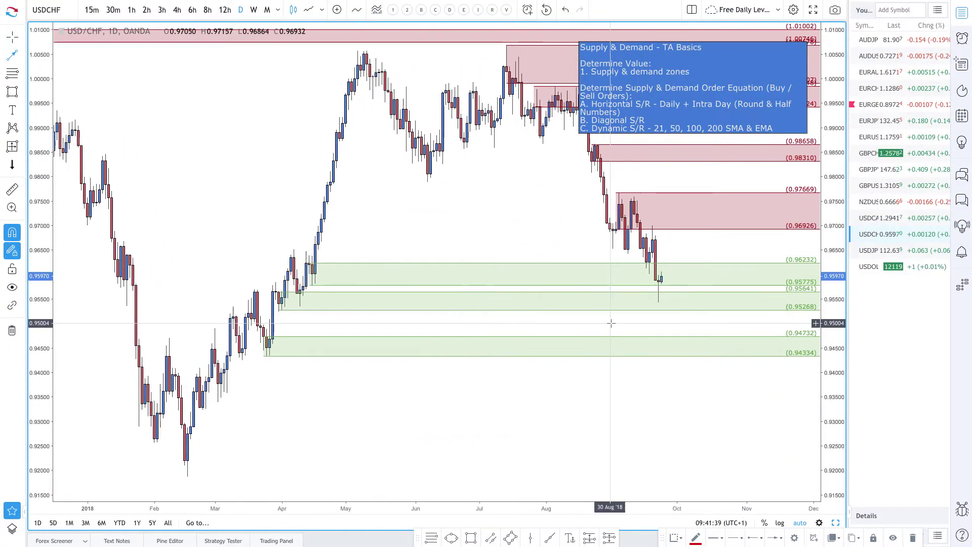
left_click(598, 268)
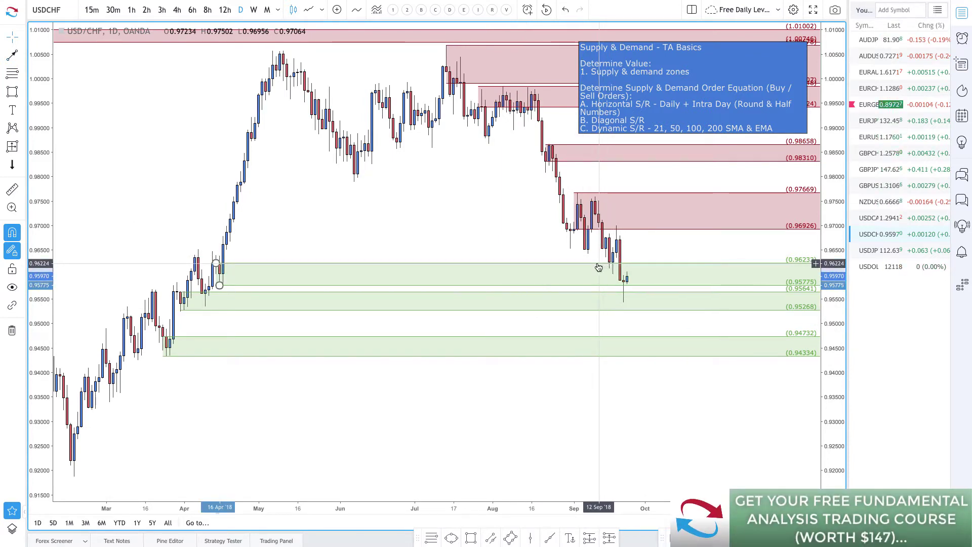
key("Delete")
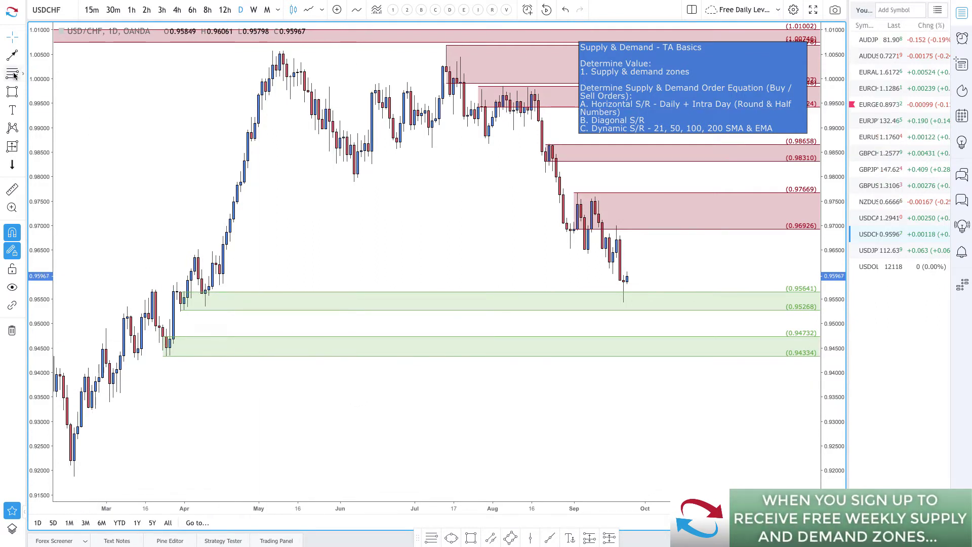
Mark a new demand zone from 0.94182 to 0.93388 at the early March candles.
left_click(109, 363)
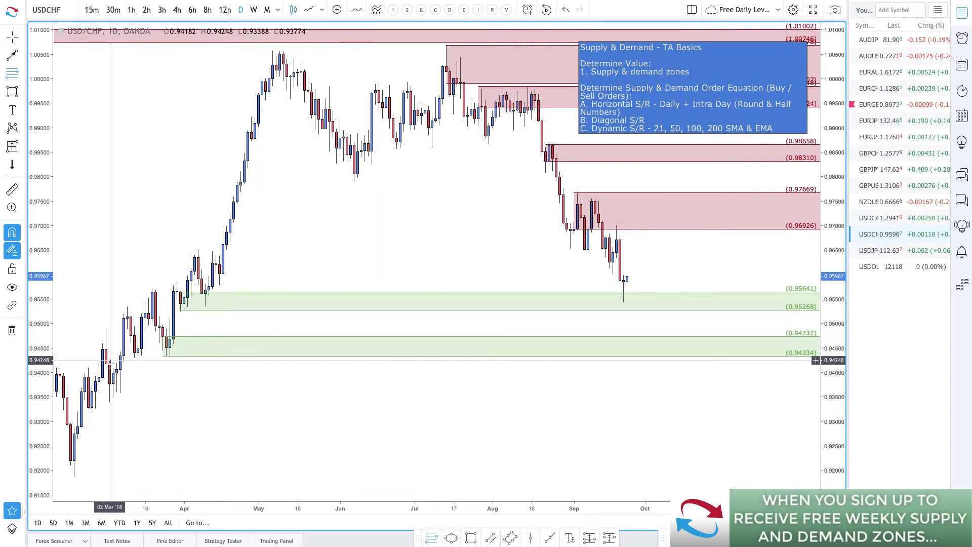
left_click(110, 405)
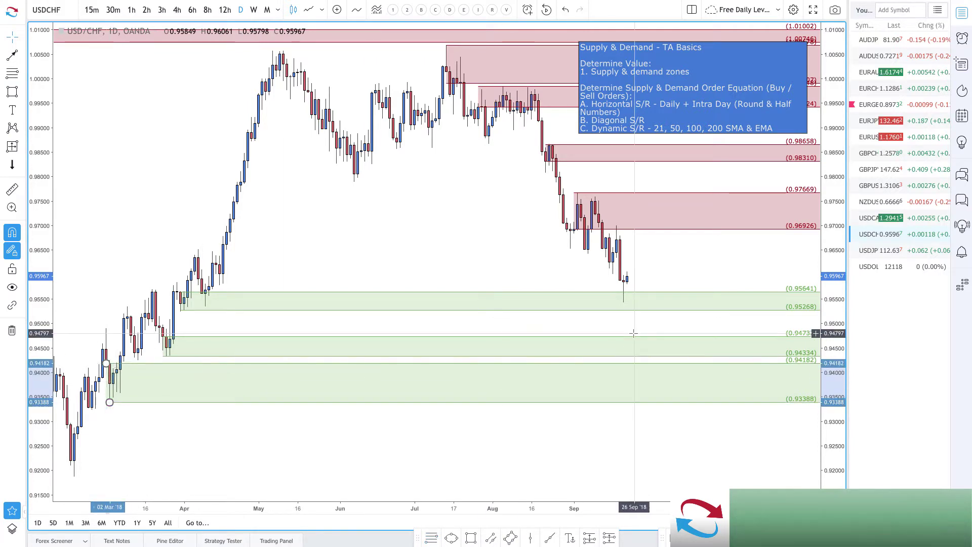
Draw an arrow from the latest USD/CHF candle down to about 0.9542 and a second one from there up to about 0.9657.
scroll(633, 332, "up", 1)
scroll(633, 332, "up", 1)
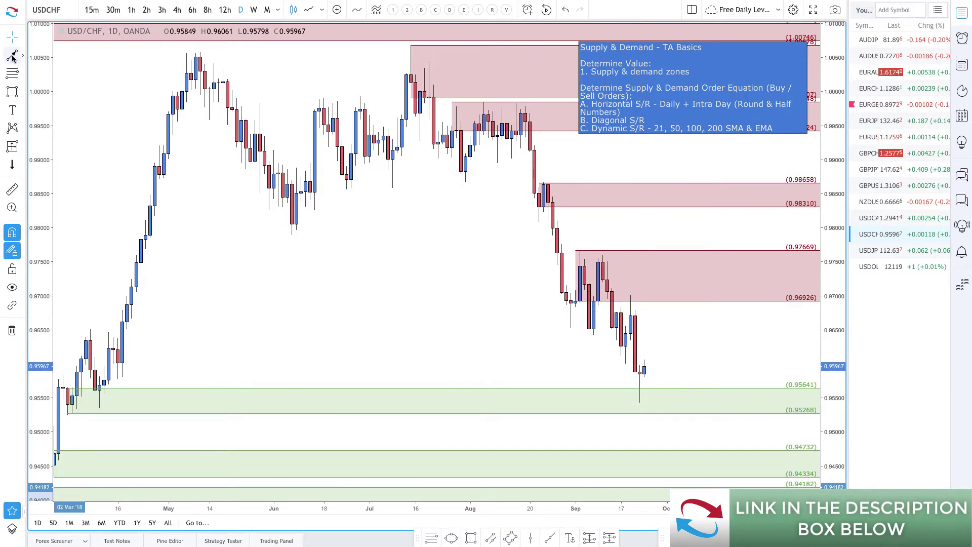
left_click(644, 365)
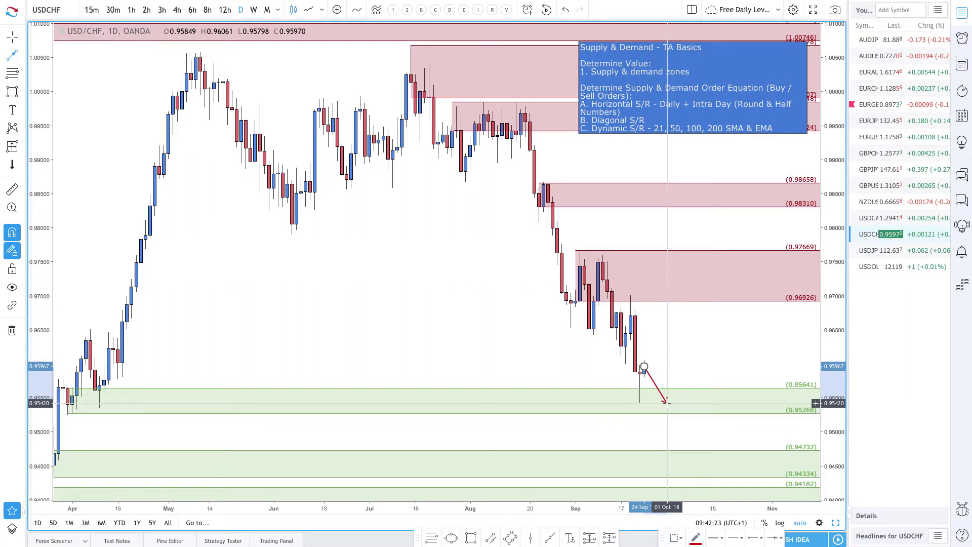
left_click(666, 403)
double_click(717, 325)
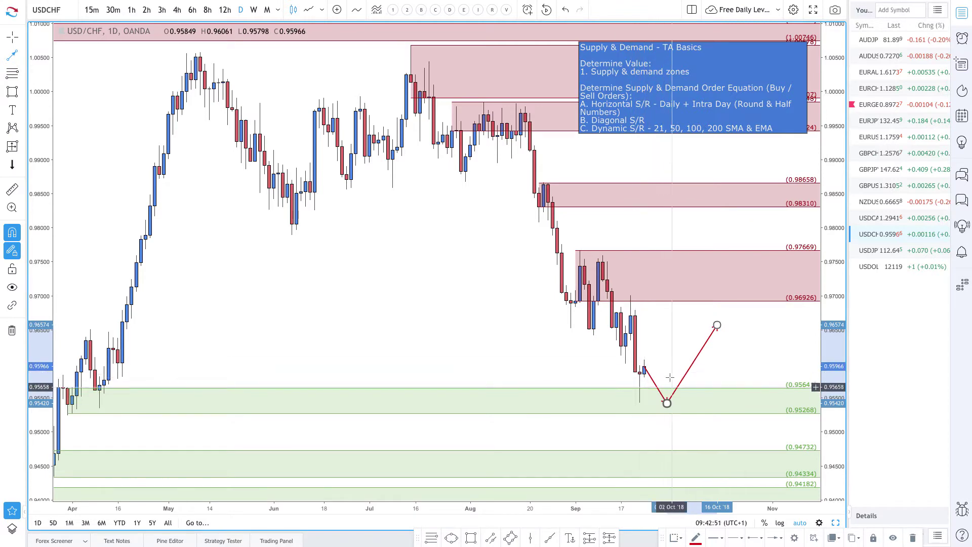
Mark a zone from 0.97003 to 0.96448 at the 18 and 19 September candles and apply the Supply Zone template.
scroll(683, 359, "down", 3)
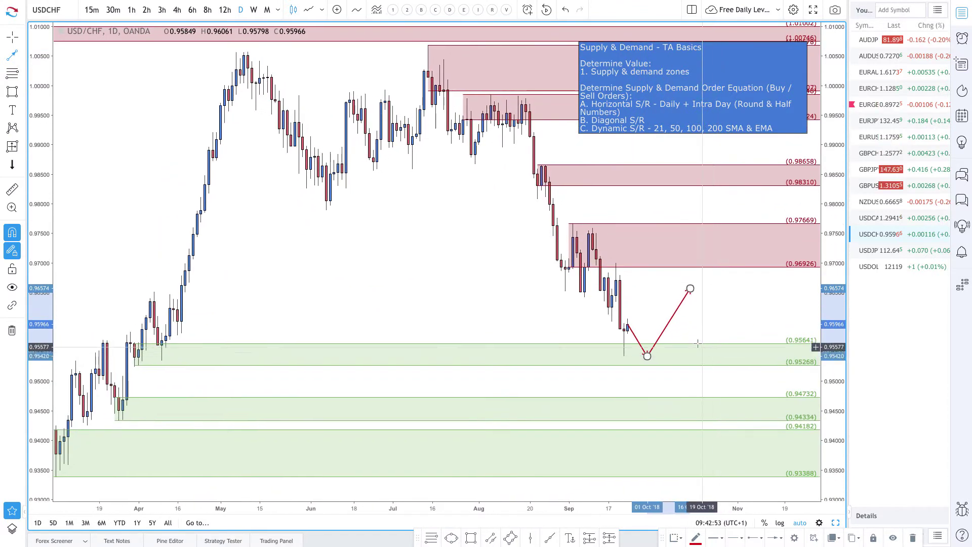
scroll(694, 345, "up", 5)
scroll(360, 315, "down", 1)
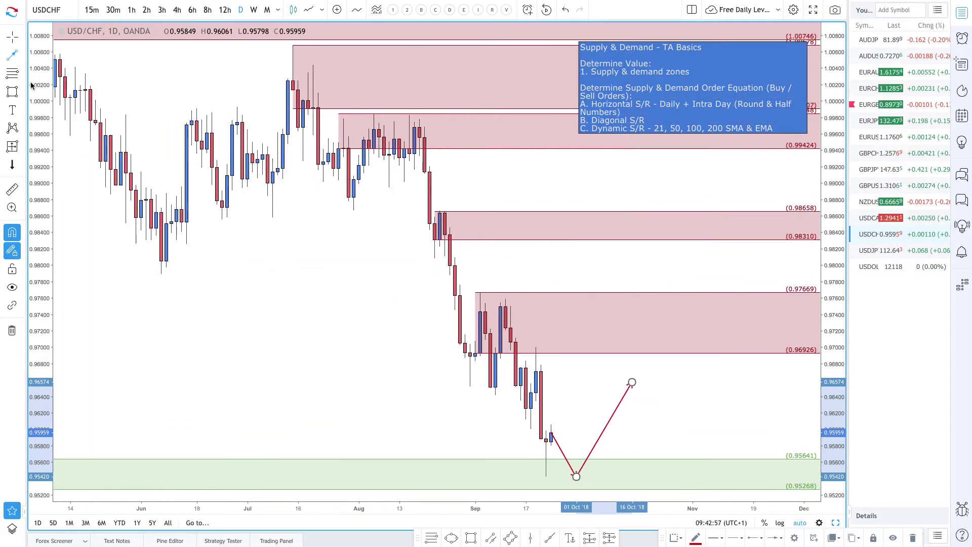
left_click(11, 75)
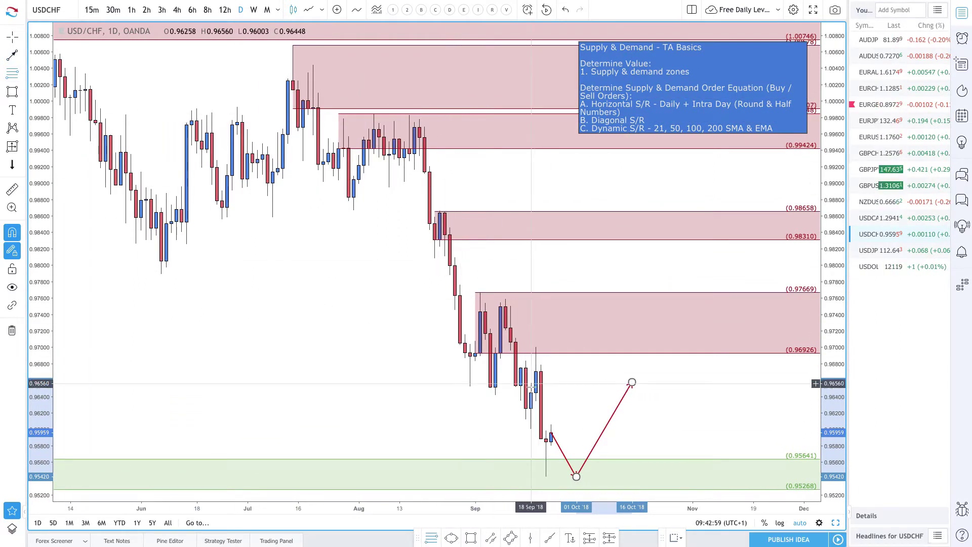
left_click_drag(531, 392, 536, 348)
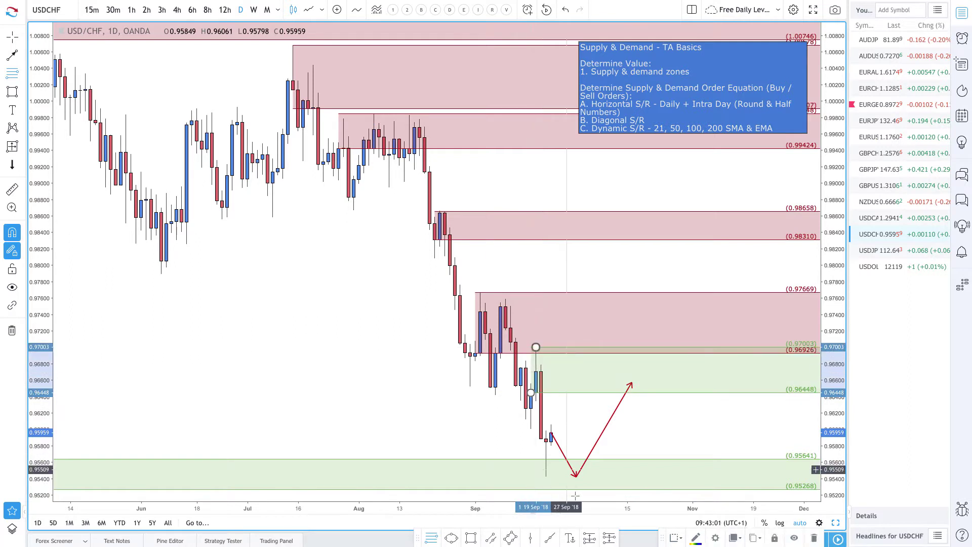
left_click(674, 540)
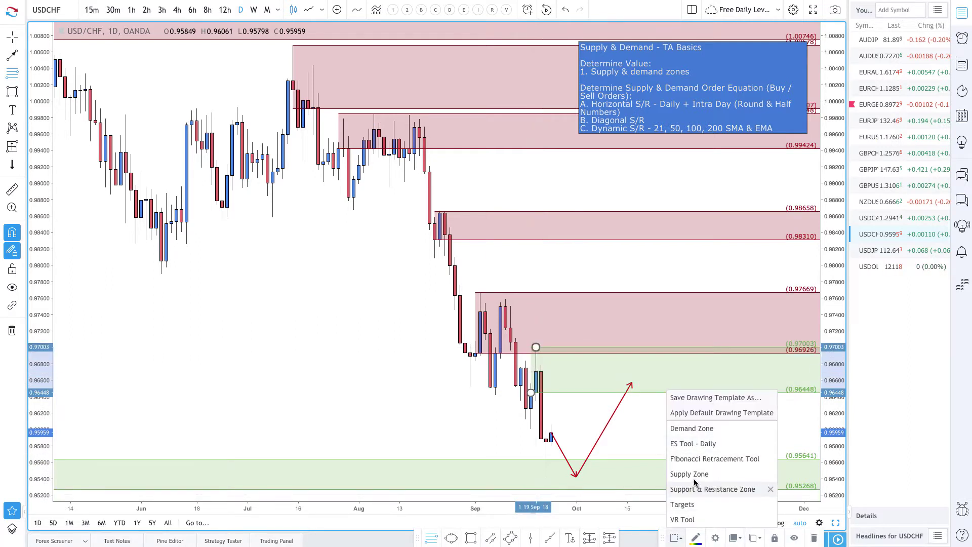
left_click(693, 475)
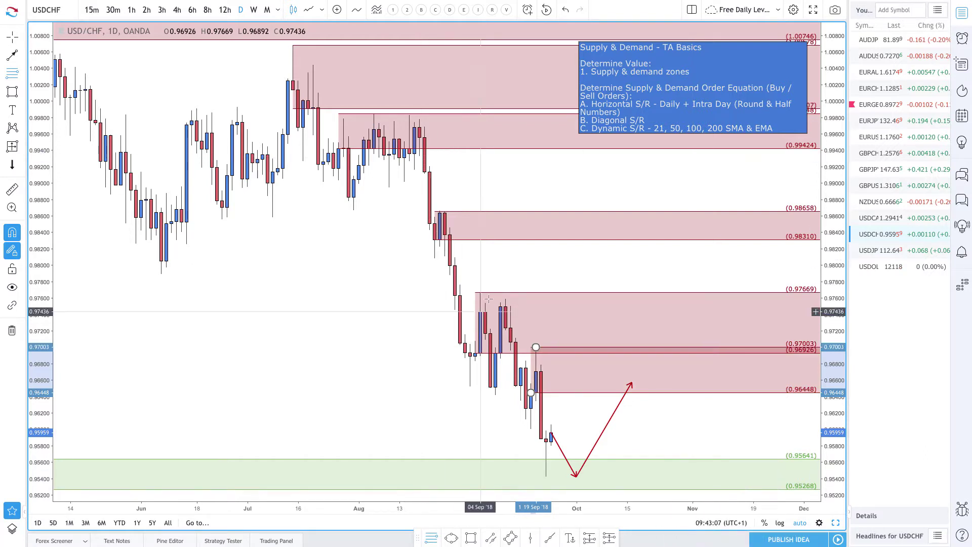
Draw an arrow from the latest USD/CHF candle up to about 0.9679 and a second one from there down to about 0.9581.
scroll(527, 411, "up", 5)
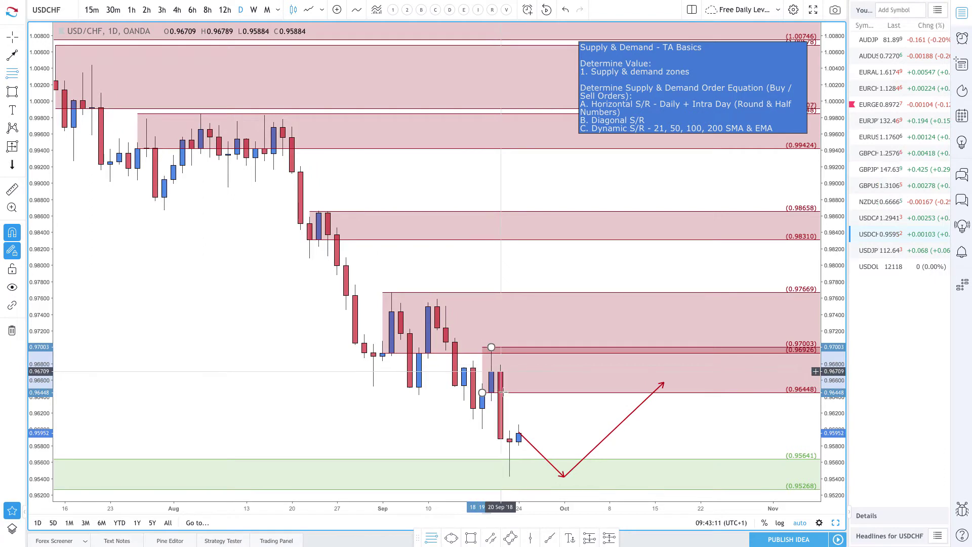
left_click(13, 56)
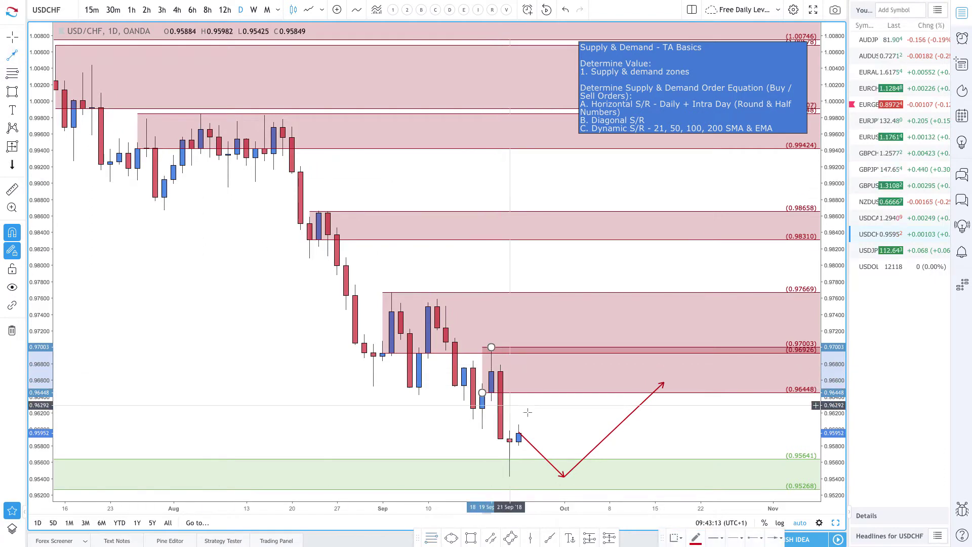
left_click(519, 434)
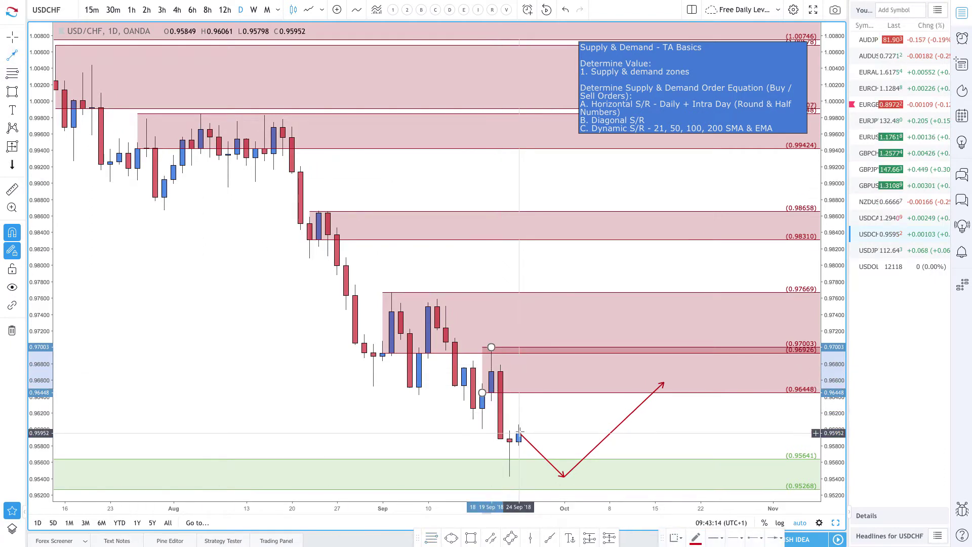
left_click(555, 364)
left_click(600, 445)
scroll(571, 381, "down", 2)
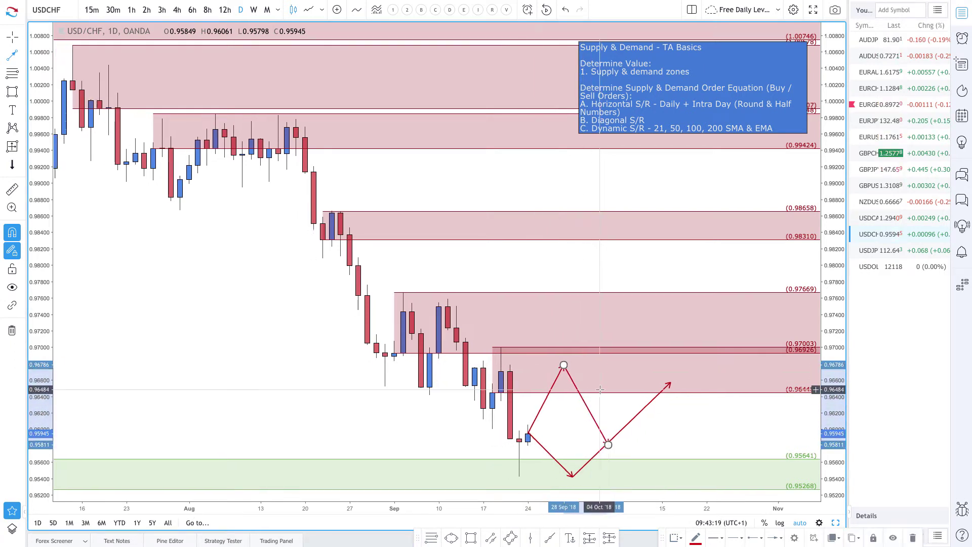
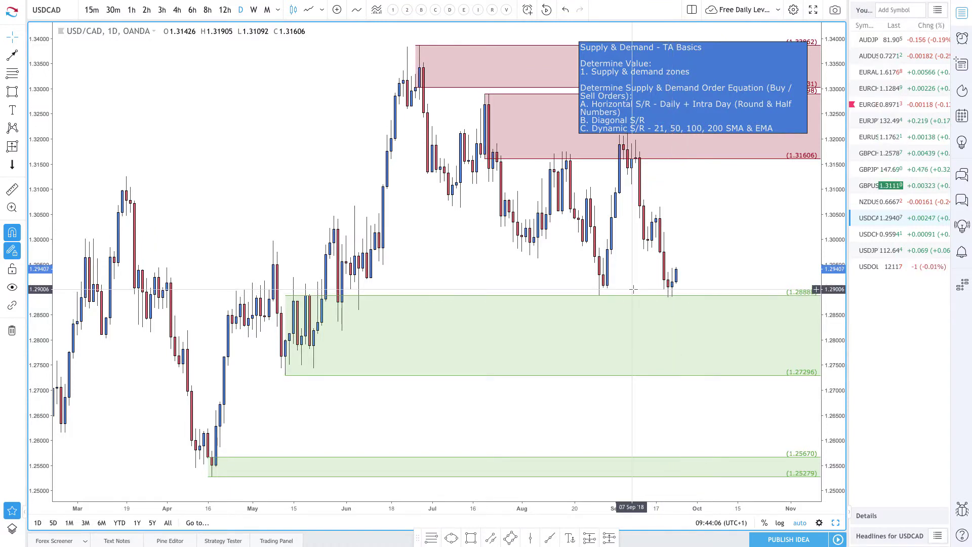
Mark a new supply zone from 1.30649 to 1.30348 on the USD/CAD chart at the 17 and 18 September candles.
scroll(649, 316, "up", 2)
scroll(554, 290, "up", 2)
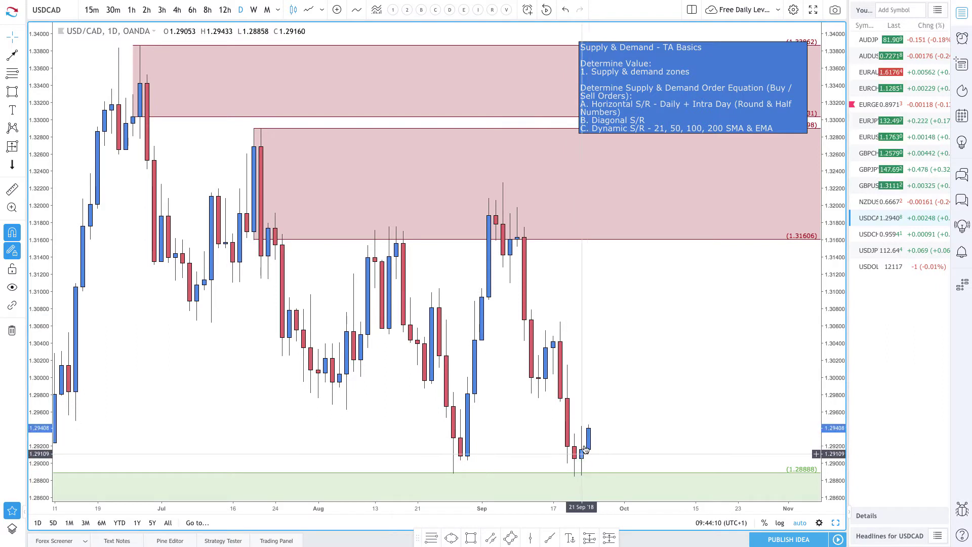
scroll(591, 452, "down", 2)
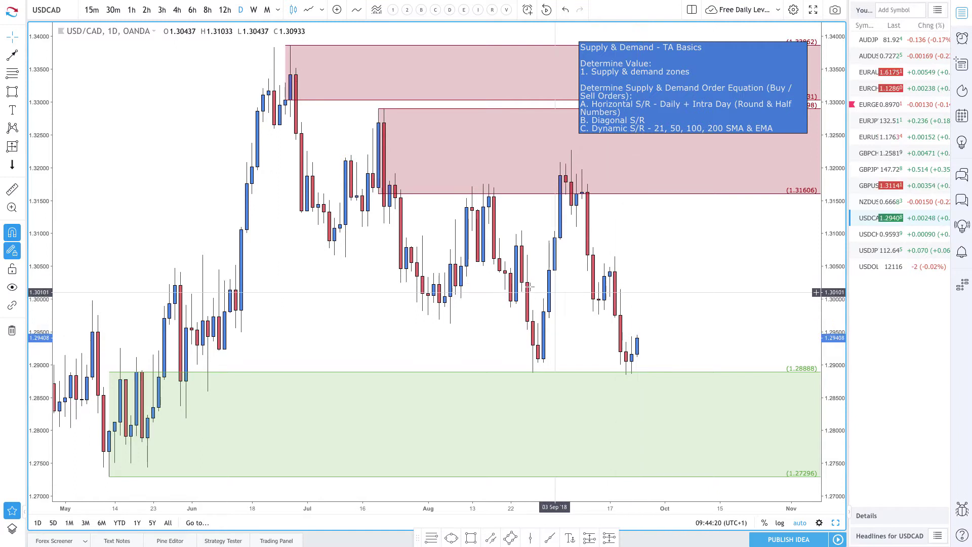
left_click(7, 75)
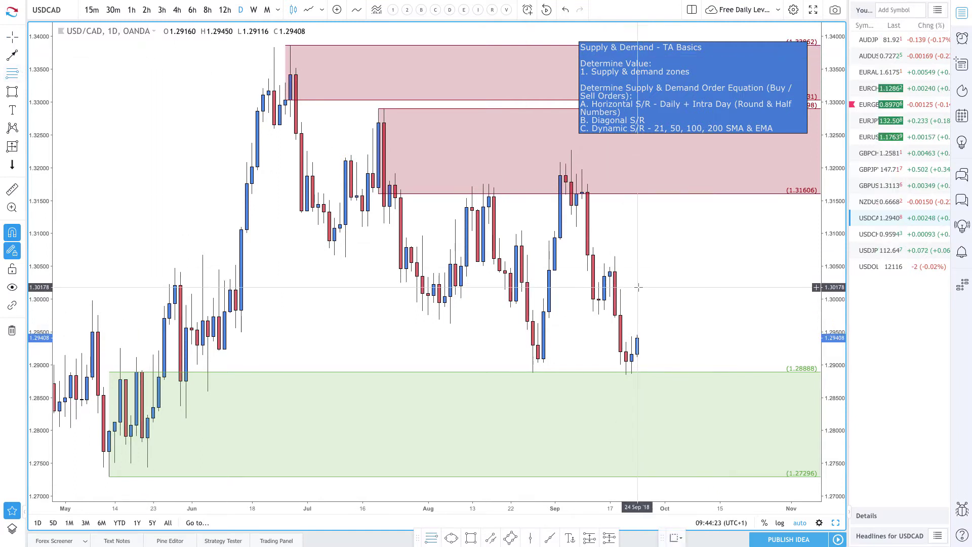
left_click(611, 276)
left_click(615, 256)
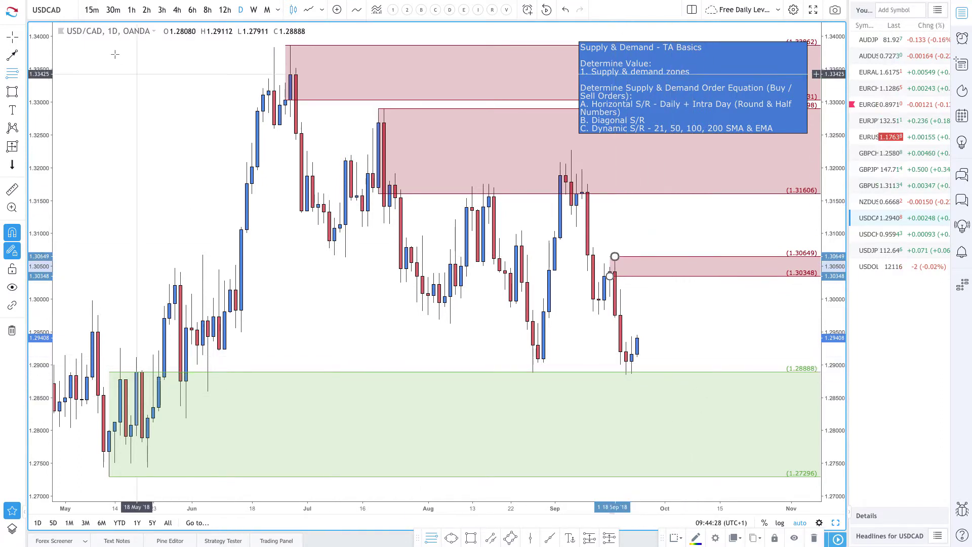
Draw an arrow from the latest USD/CAD candle up to about 1.3052 and a second one from there down to about 1.2954.
left_click(637, 338)
left_click(670, 265)
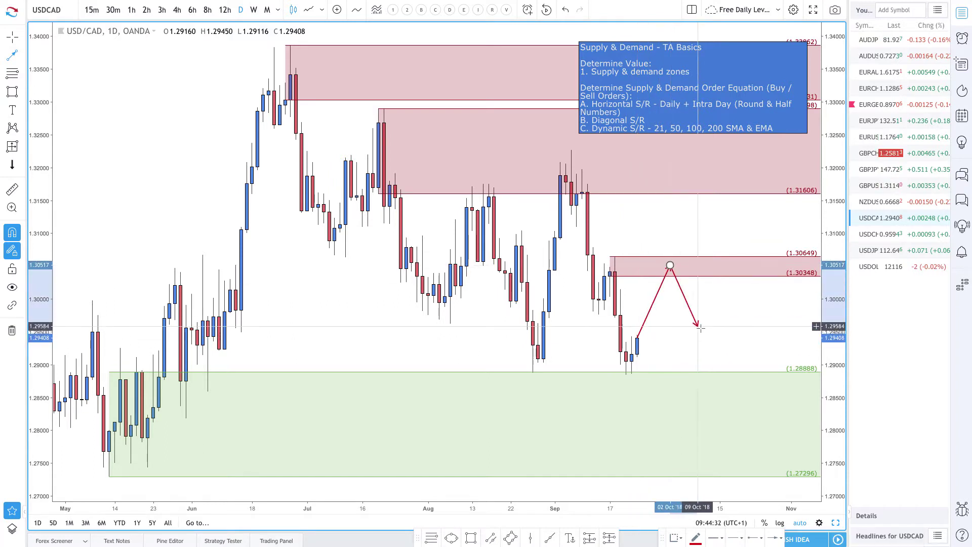
double_click(703, 329)
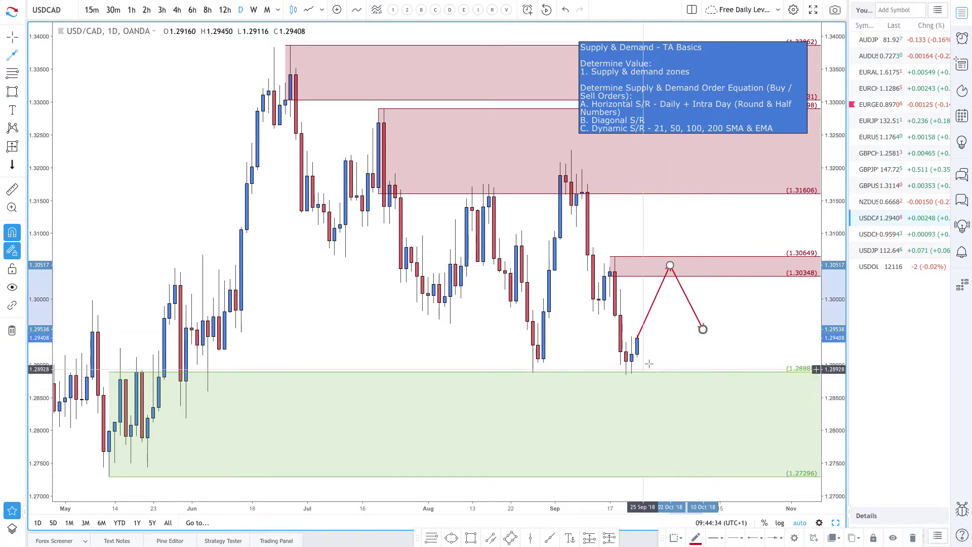
Draw an arrow from the latest USD/CAD candle down to about 1.2881 and a second one from there up to about 1.2938.
left_click(637, 338)
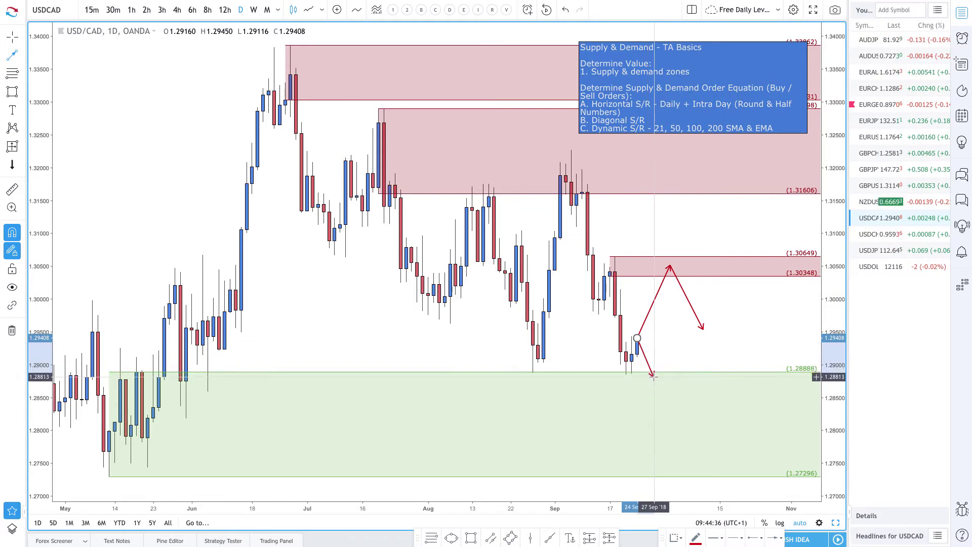
left_click(654, 377)
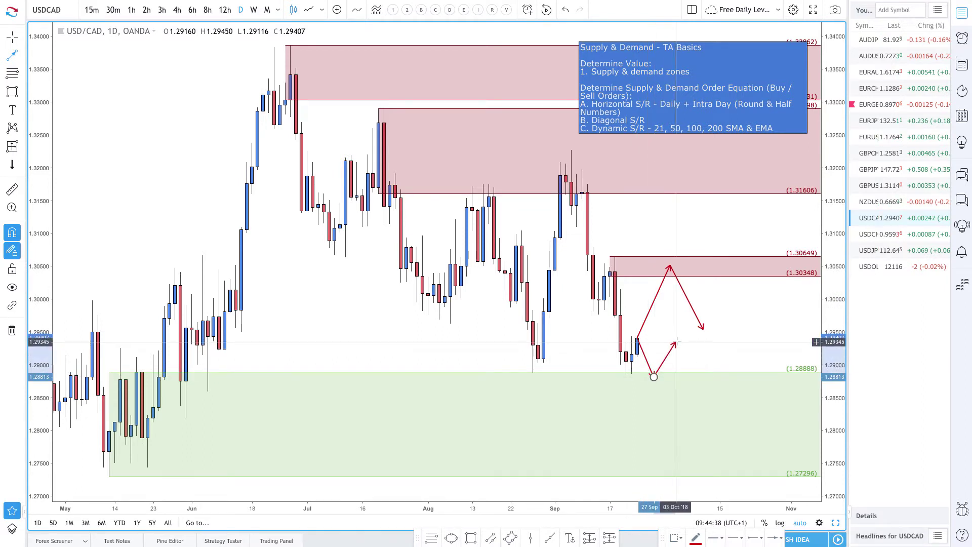
double_click(677, 340)
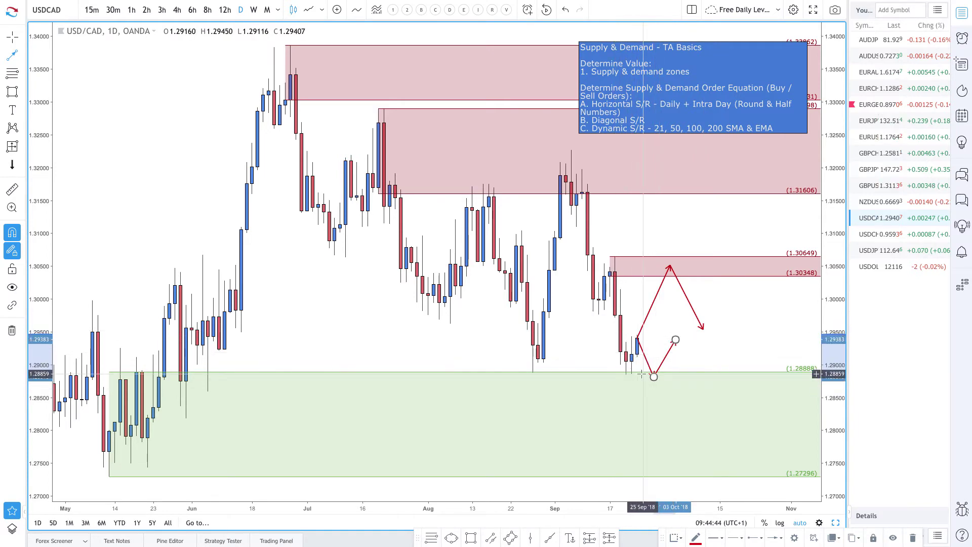
scroll(645, 355, "up", 5)
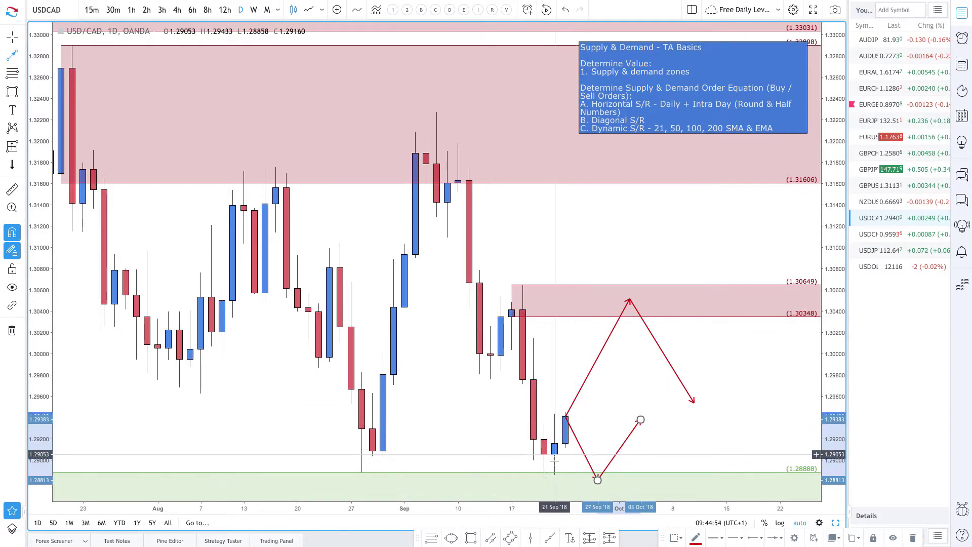
scroll(577, 449, "up", 3)
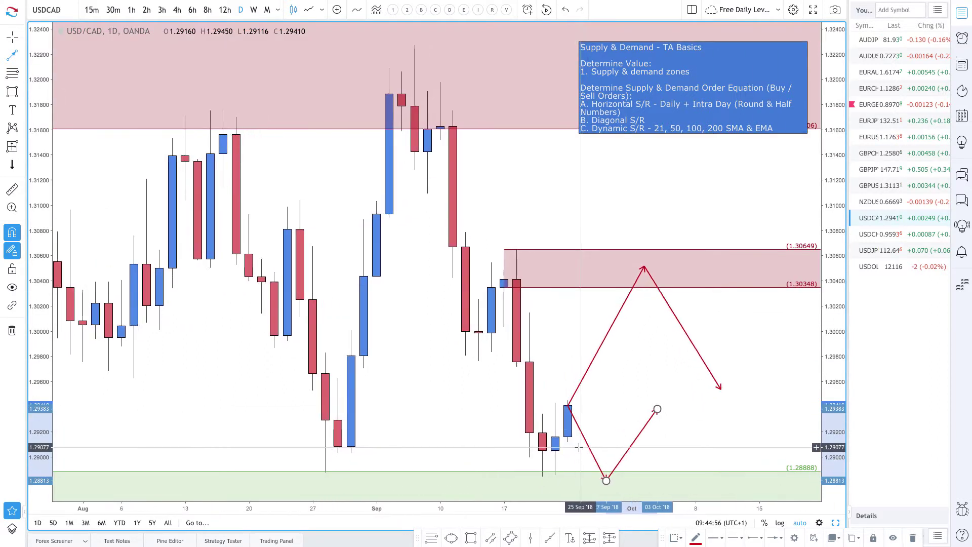
scroll(578, 448, "up", 2)
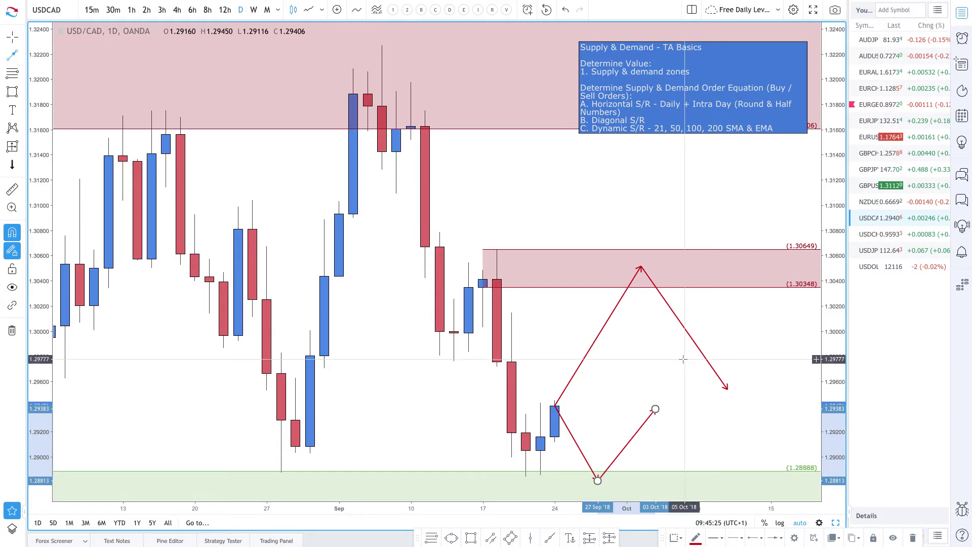
scroll(683, 359, "down", 4)
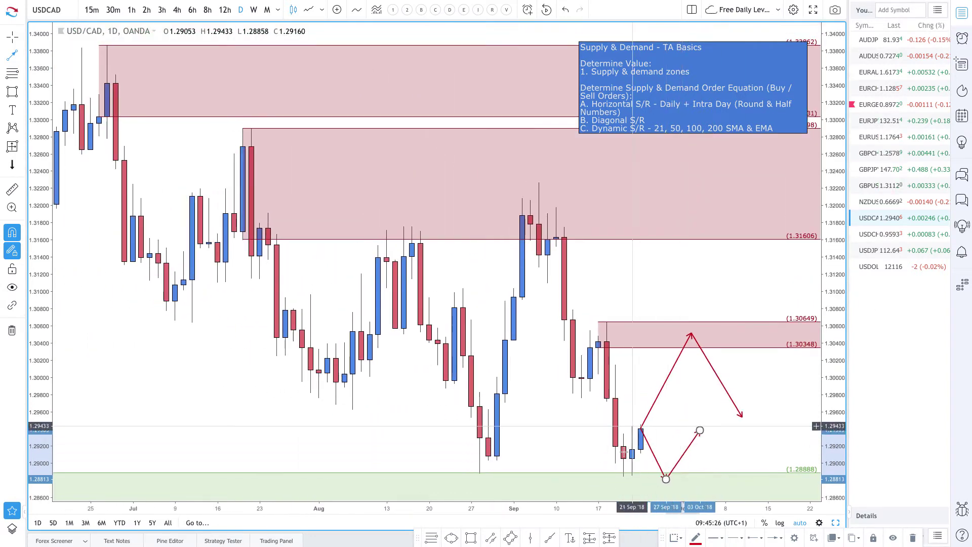
scroll(610, 454, "down", 3)
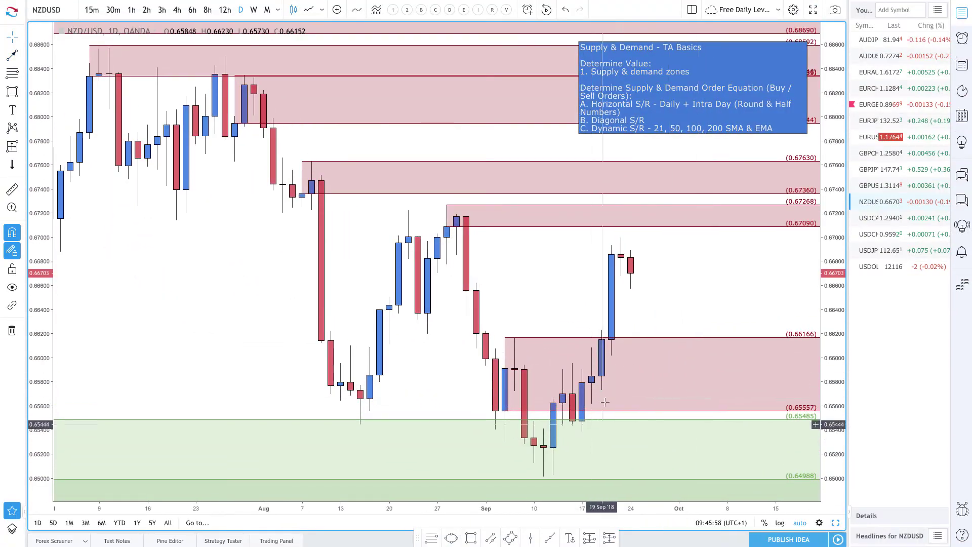
Replace the 0.66166 to 0.65557 supply zone on NZD/USD with a Demand Zone template zone from 0.65702 to 0.65384 at the 14 and 17 September candles.
left_click(627, 340)
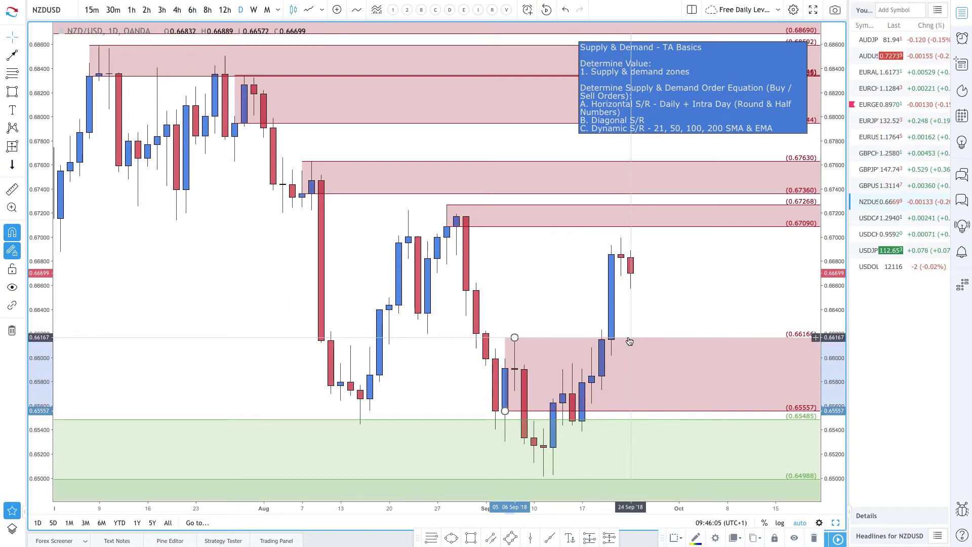
key("Delete")
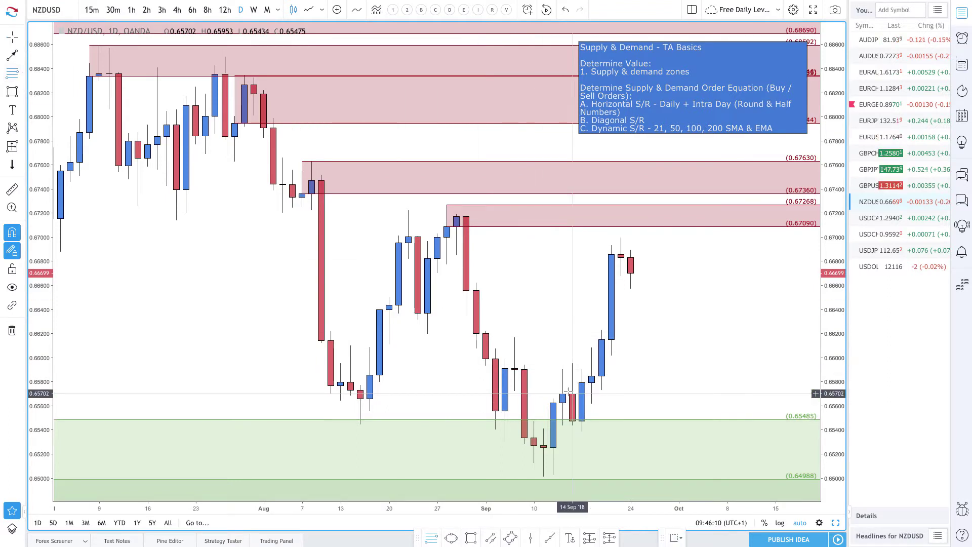
left_click_drag(572, 394, 582, 432)
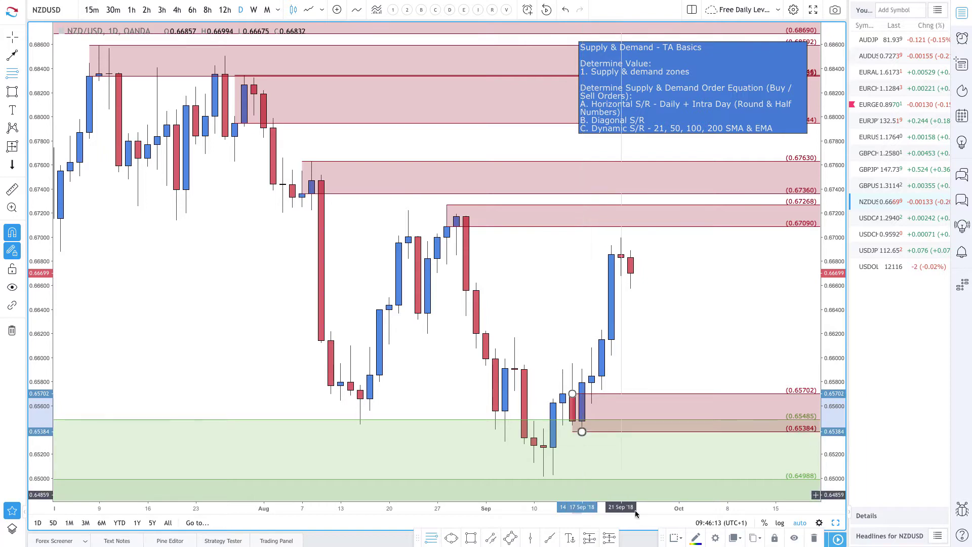
left_click(677, 538)
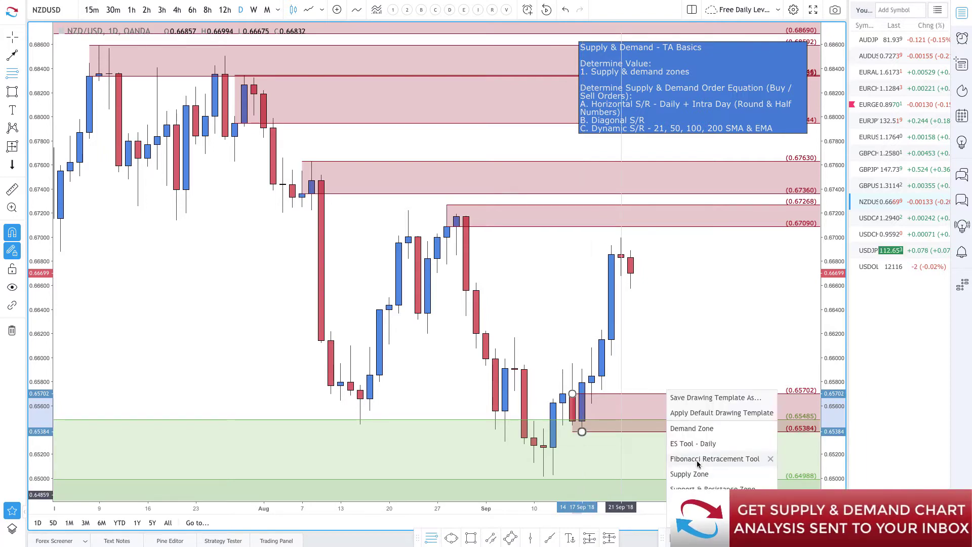
left_click(691, 429)
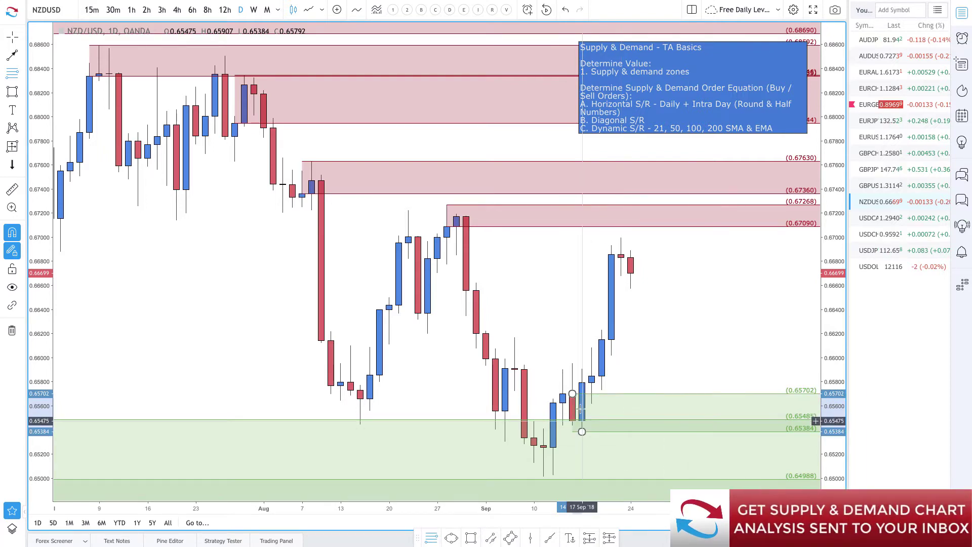
Delete the old NZD/USD demand zone whose upper edge lies at 0.65485.
scroll(581, 408, "down", 10)
scroll(581, 408, "down", 6)
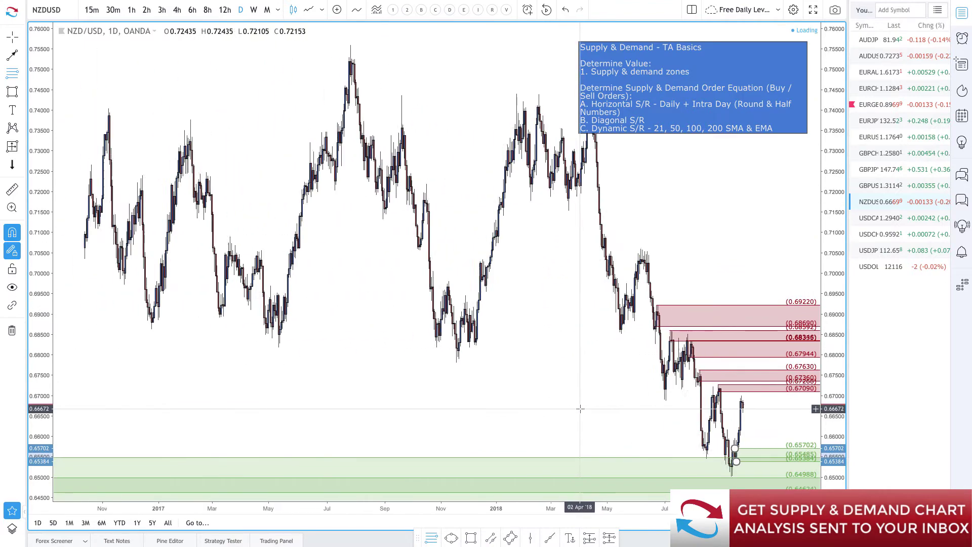
scroll(642, 437, "up", 5)
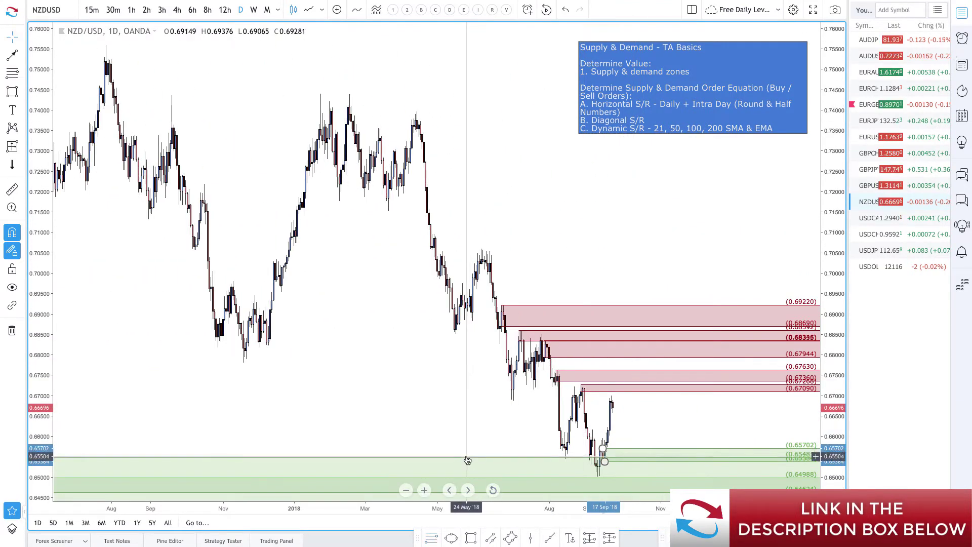
scroll(521, 471, "up", 3)
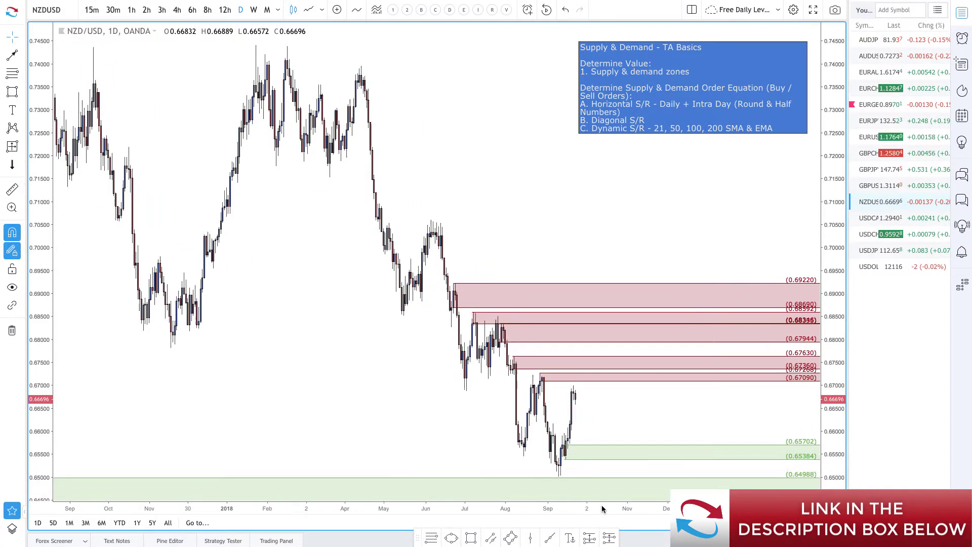
Draw a demand zone on NZD/USD from 0.65273 to 0.65012 at the 10 and 11 September candles.
scroll(521, 471, "up", 2)
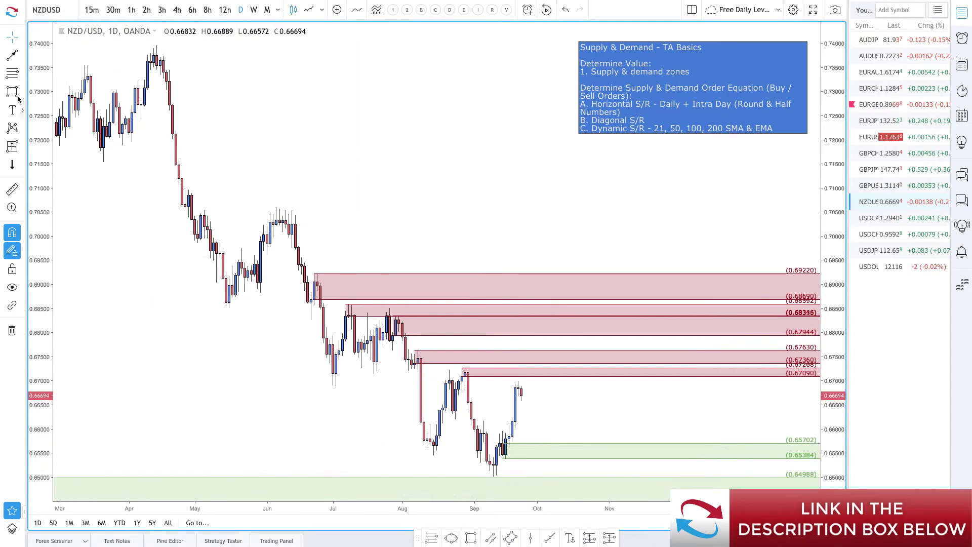
left_click(11, 76)
scroll(400, 304, "up", 2)
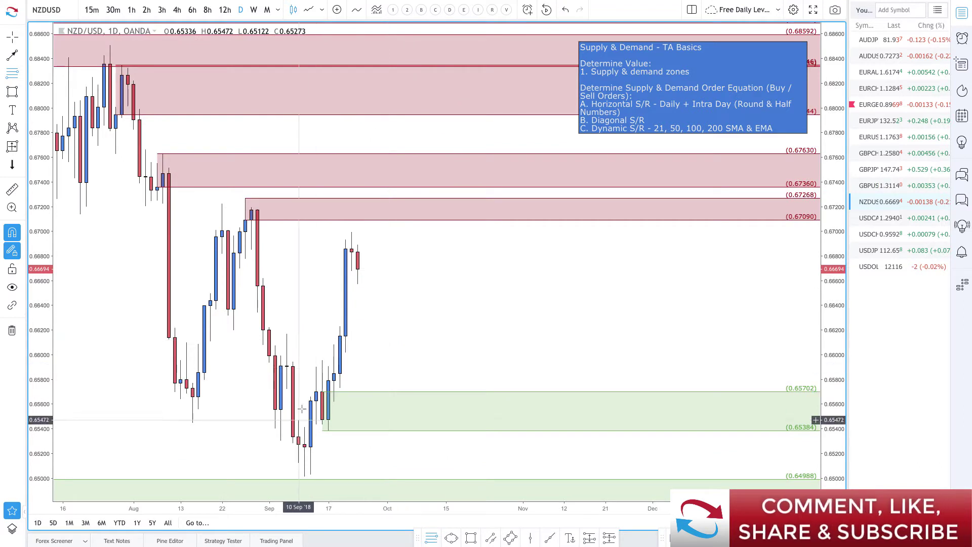
left_click_drag(305, 444, 304, 477)
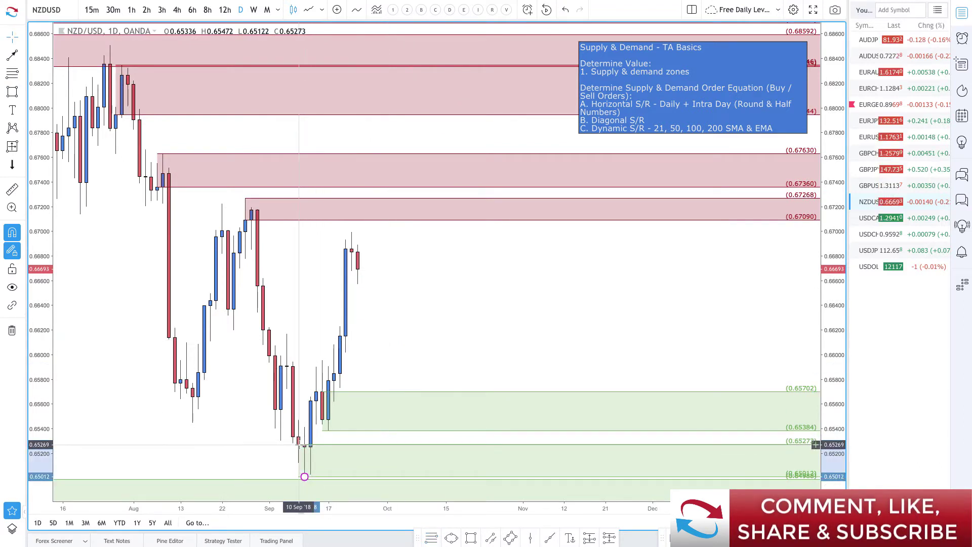
Draw arrows from the latest NZD/USD candle down to about 0.65515 and up to about 0.6646, plus one from about 0.65108 up to 0.65653.
scroll(373, 382, "down", 2)
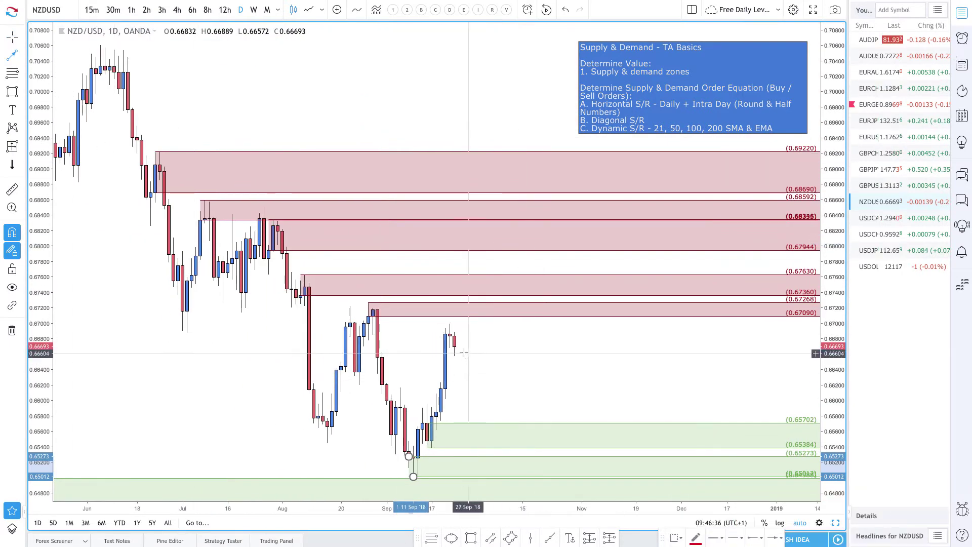
left_click_drag(454, 347, 487, 433)
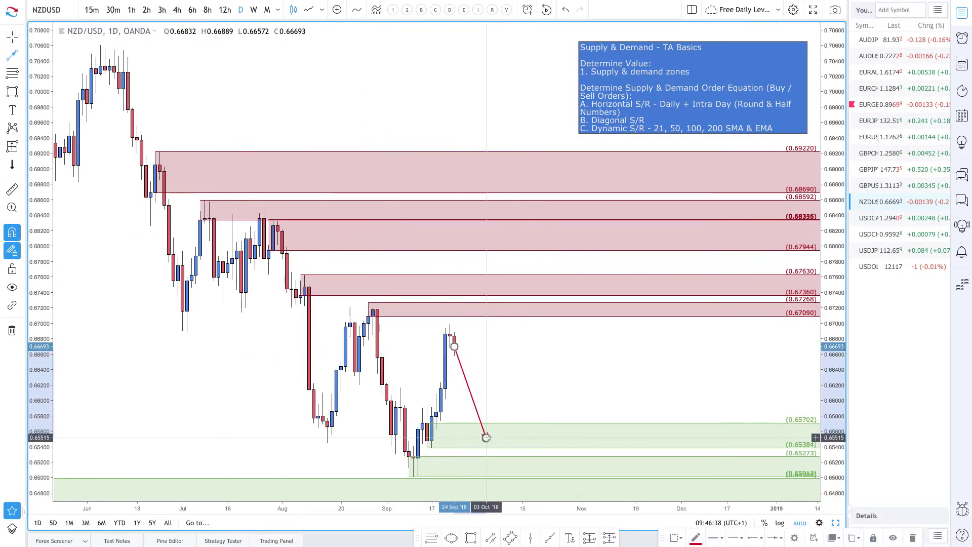
left_click(486, 437)
double_click(545, 365)
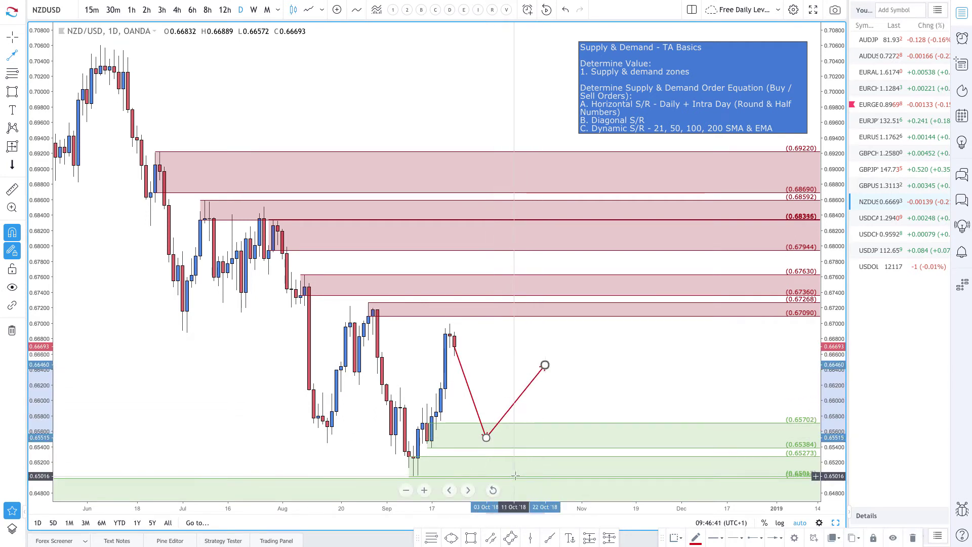
left_click(528, 469)
double_click(563, 428)
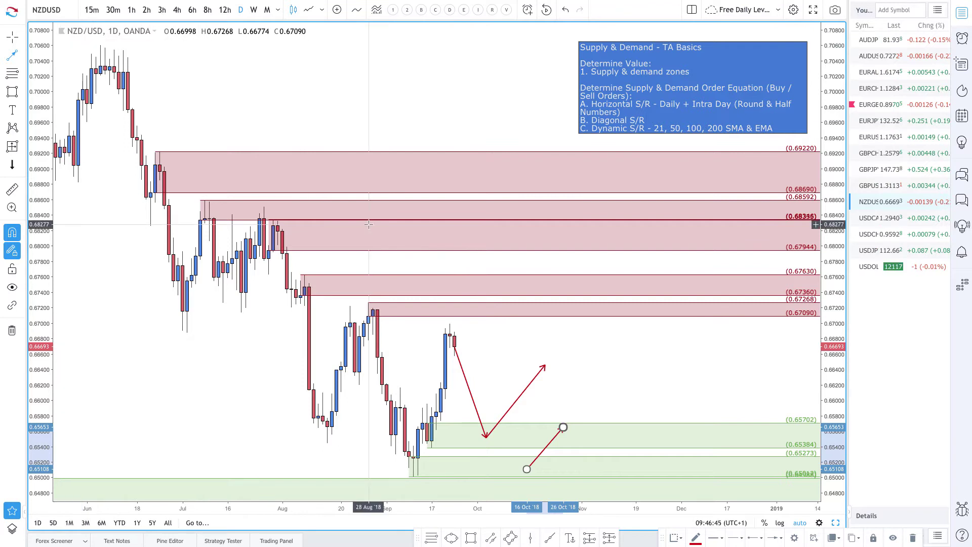
Draw arrows from the latest NZD/USD candle up to about 0.67188 and down to about 0.6663, plus one from about 0.67503 down to 0.66847.
left_click(454, 346)
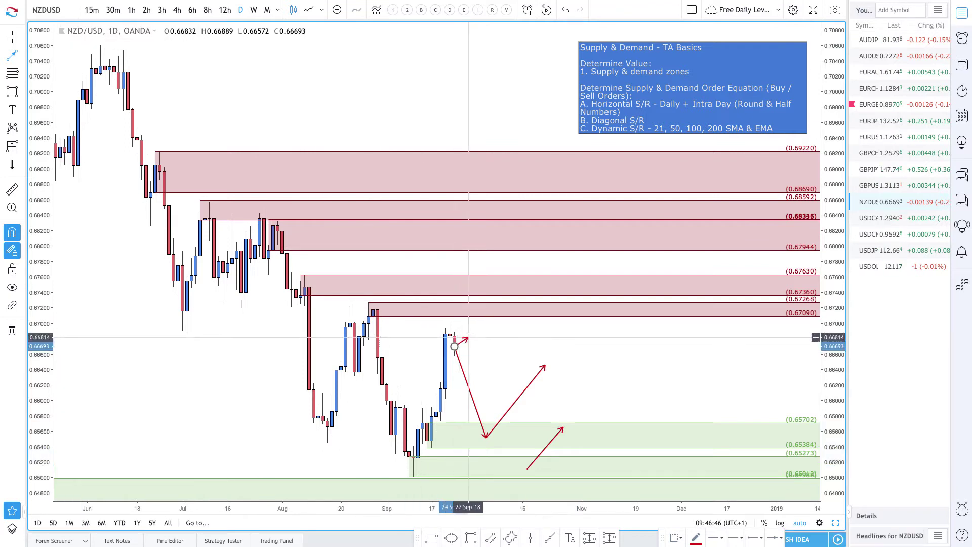
left_click(490, 309)
double_click(517, 351)
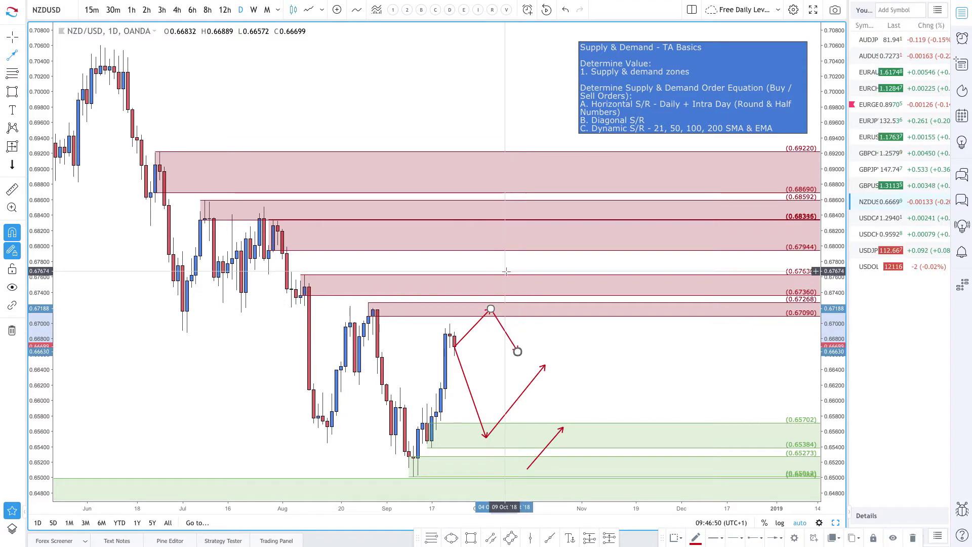
left_click(514, 284)
double_click(550, 335)
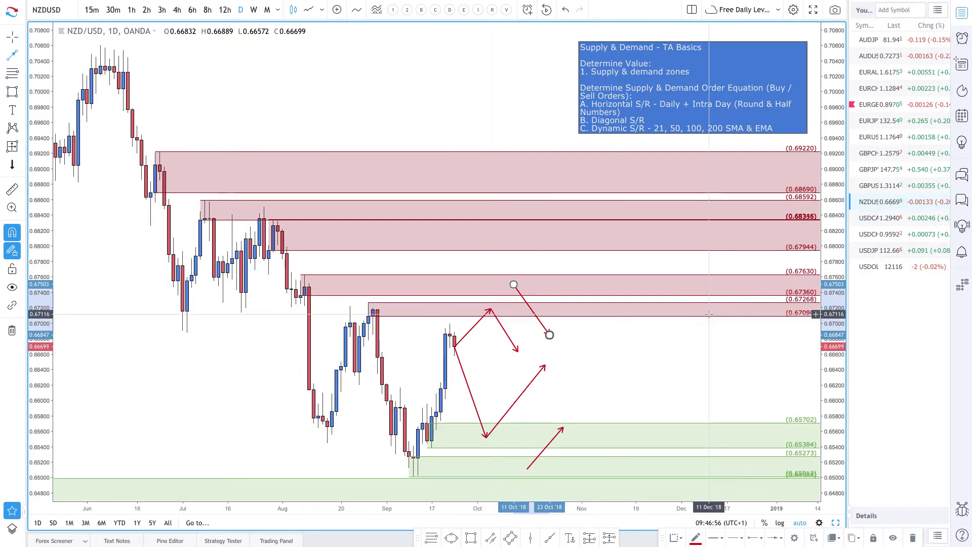
Switch to the GBP/USD chart and delete the supply zone between 1.32135 and 1.31050.
scroll(709, 314, "down", 1)
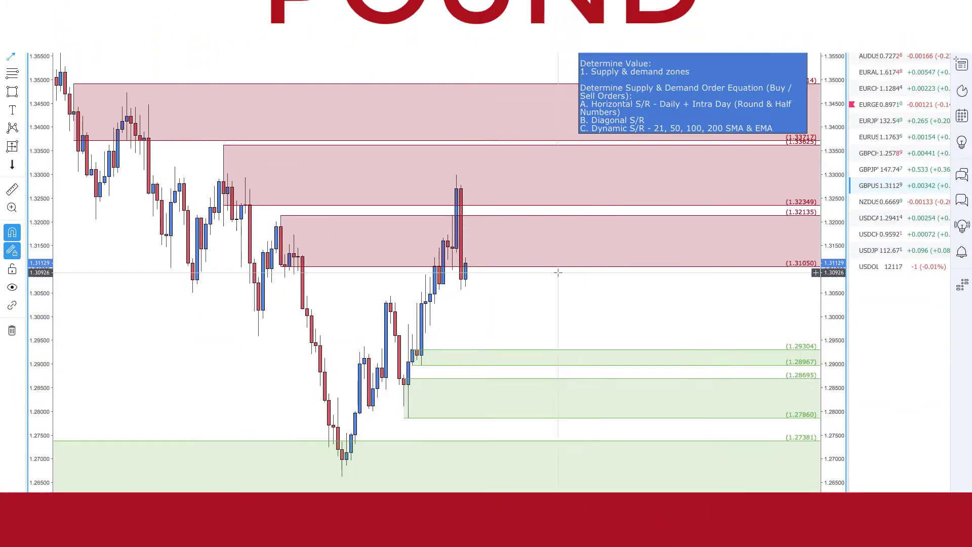
scroll(493, 250, "down", 5)
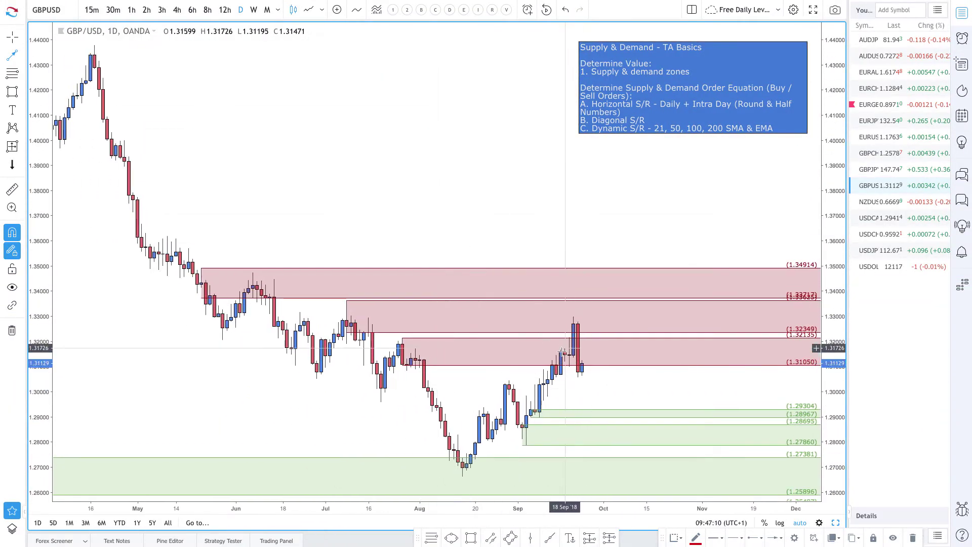
scroll(571, 355, "up", 4)
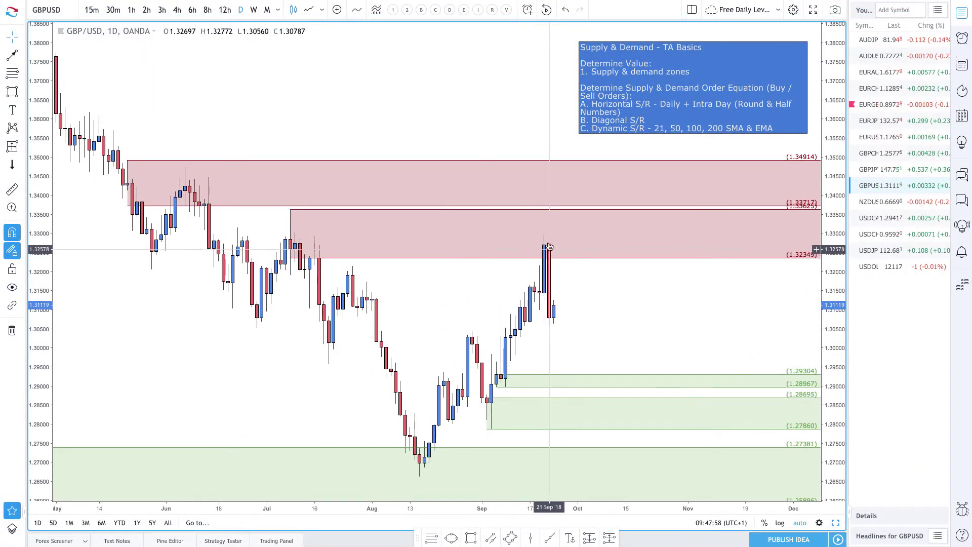
Draw an arrow from the latest GBP/USD candle up to about 1.3278 and a second one from there down to about 1.3115.
scroll(547, 240, "up", 3)
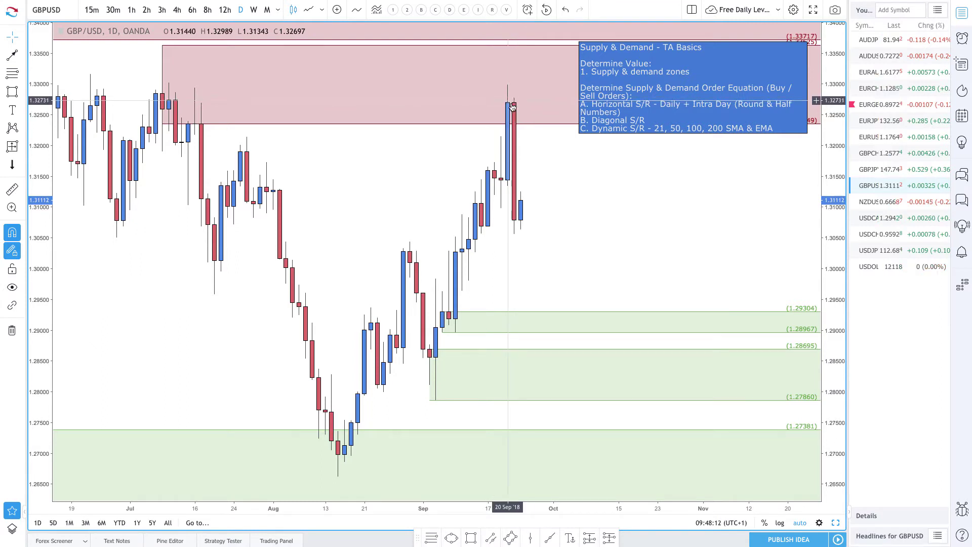
scroll(513, 103, "down", 1)
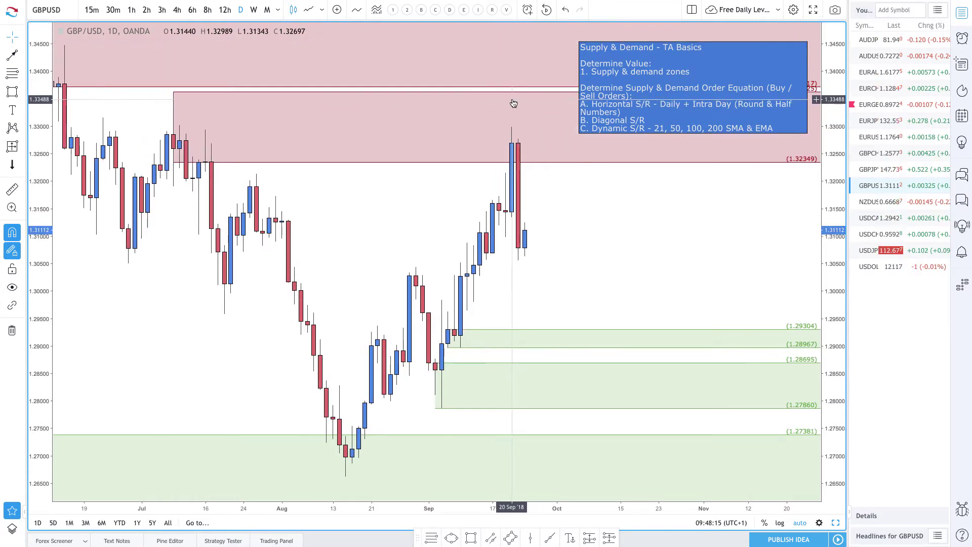
scroll(513, 103, "down", 1)
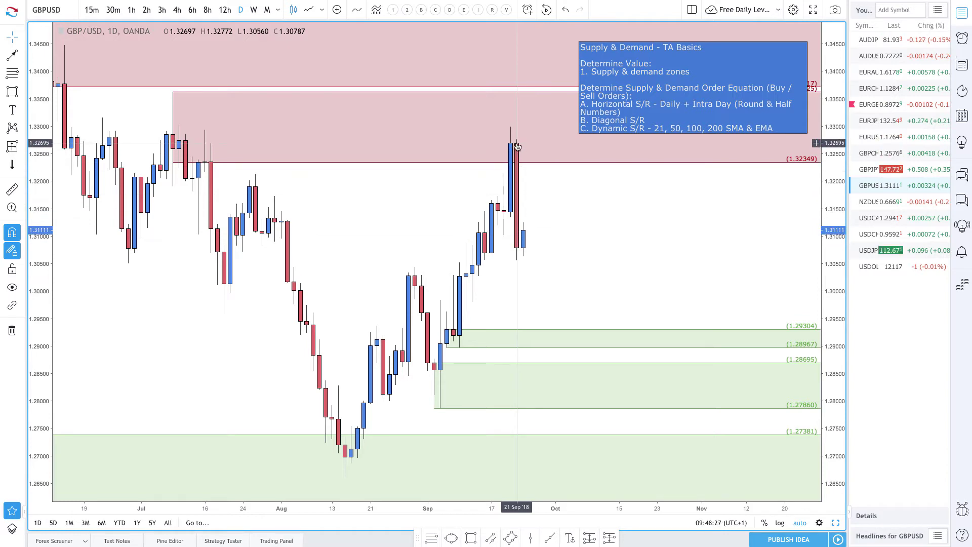
scroll(519, 146, "down", 2)
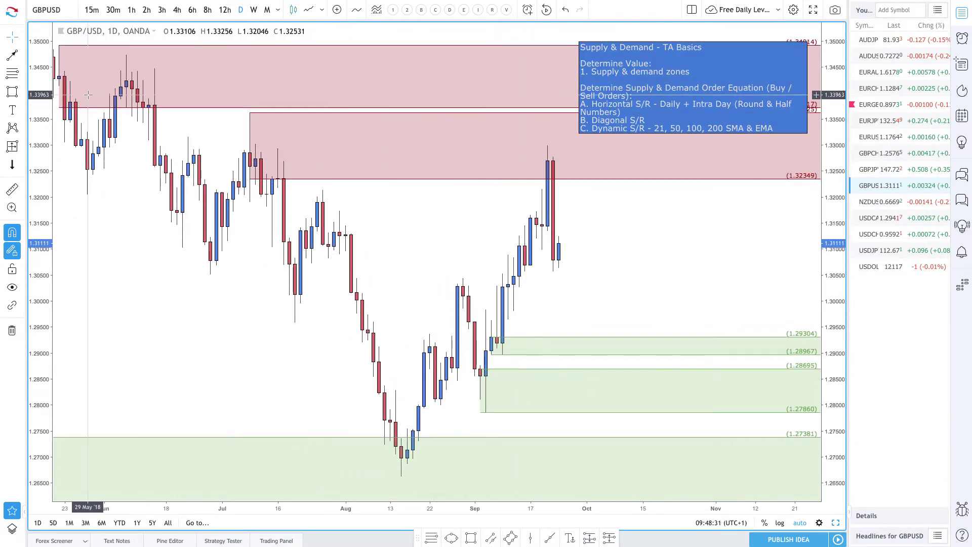
left_click(12, 55)
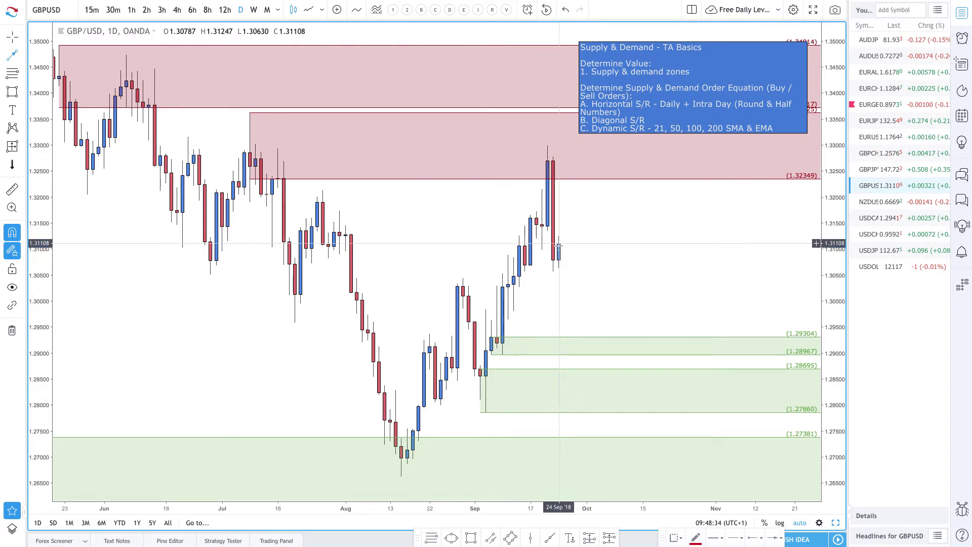
mouse_move(559, 245)
left_mouse_down()
mouse_move(597, 156)
mouse_move(659, 241)
left_mouse_up()
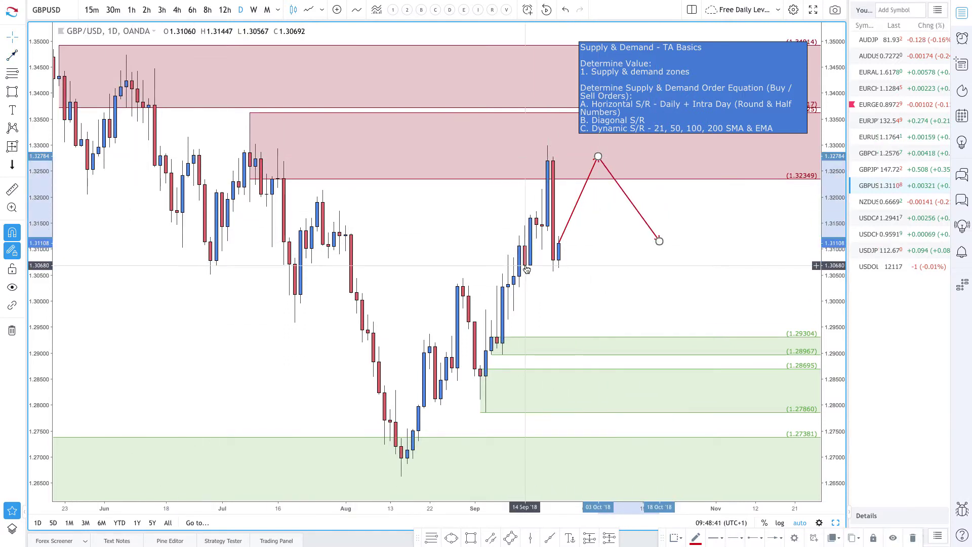
Draw an arrow from the latest GBP/USD candle down to about 1.2945 and two horizontal arrows at about 1.3079 and 1.3125.
left_click(12, 55)
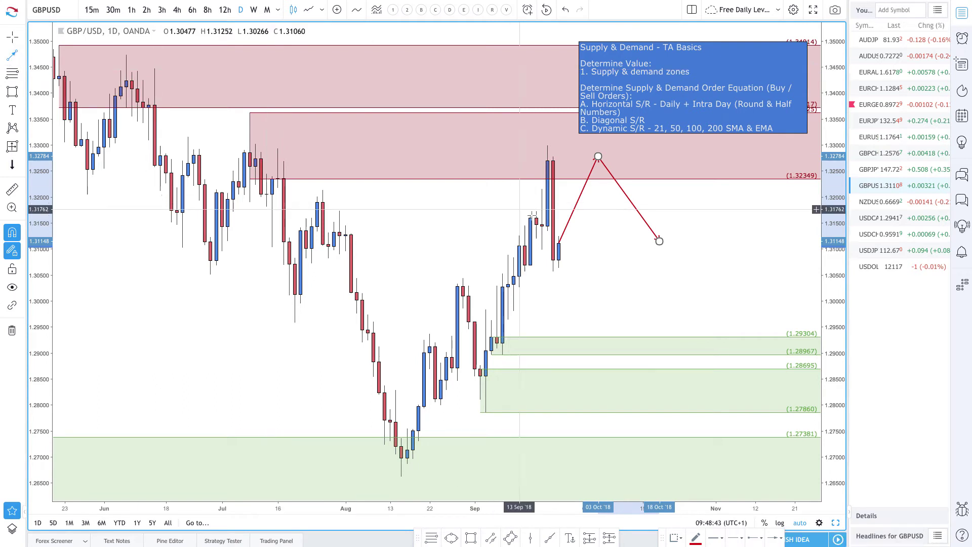
left_click(559, 261)
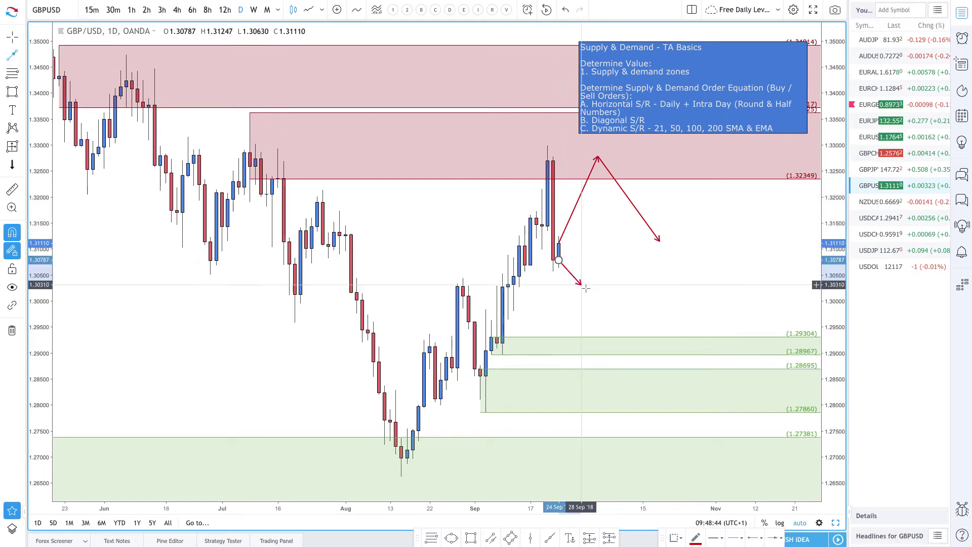
left_click(592, 328)
left_click(559, 261)
left_click(631, 260)
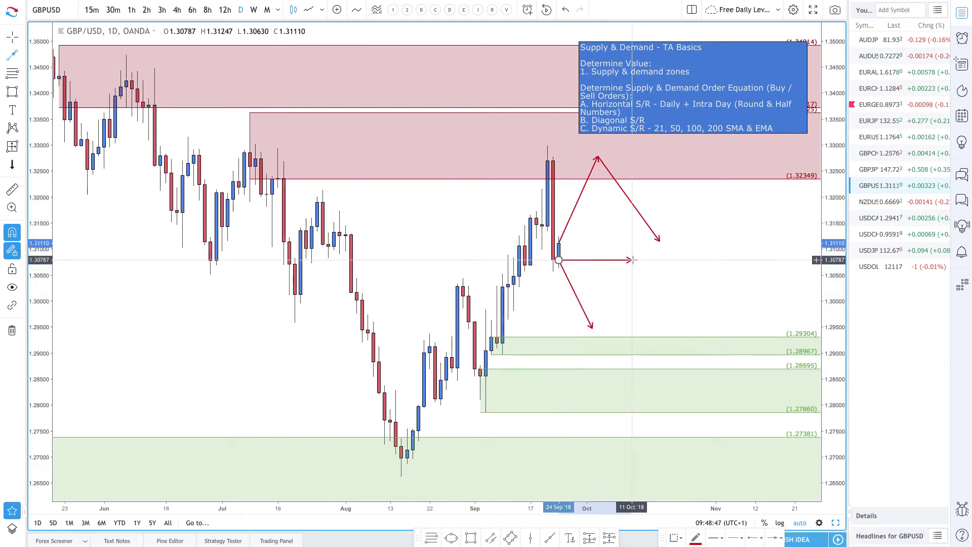
left_click(559, 237)
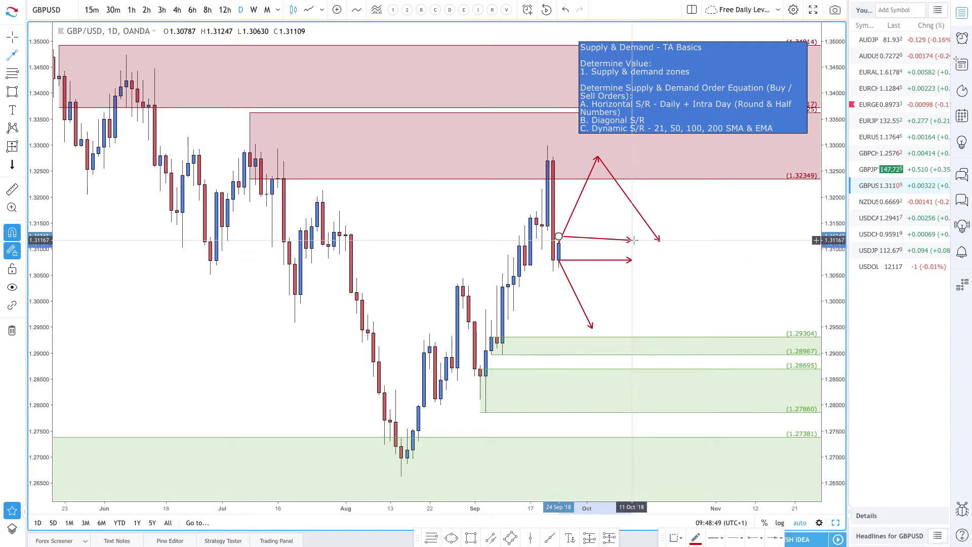
left_click(636, 237)
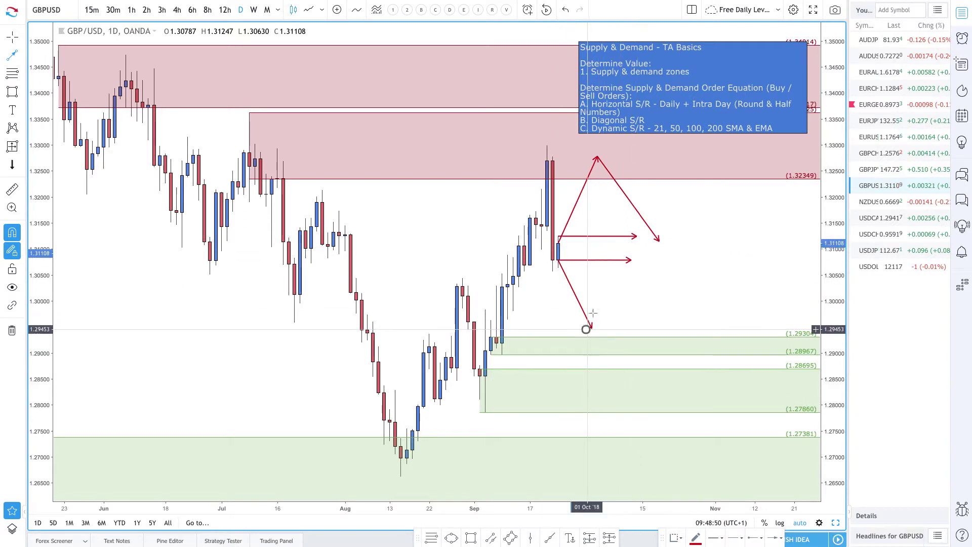
Draw an arrow from about 1.2945 up to about 1.3103 on GBP/USD and a second one from there down to about 1.3009.
left_click(586, 329)
left_click(615, 248)
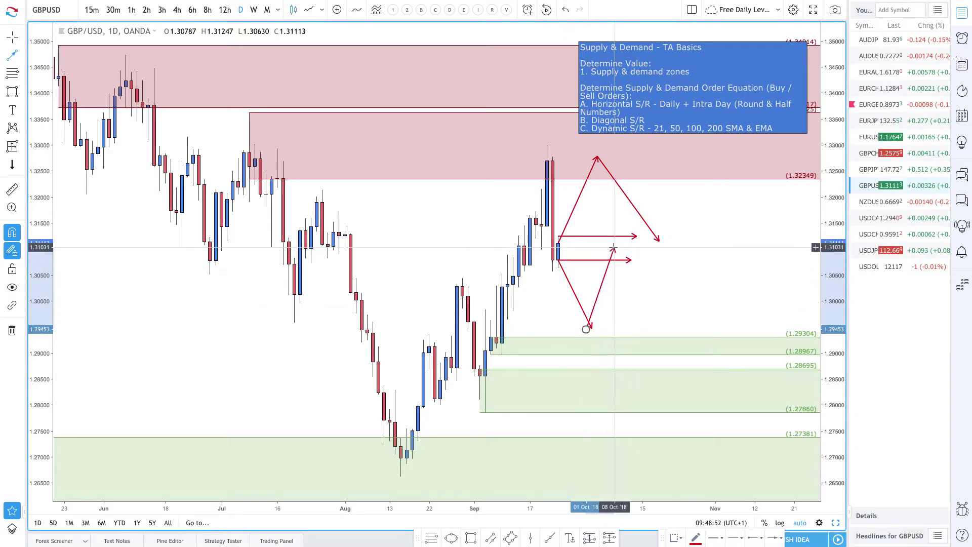
left_click(632, 296)
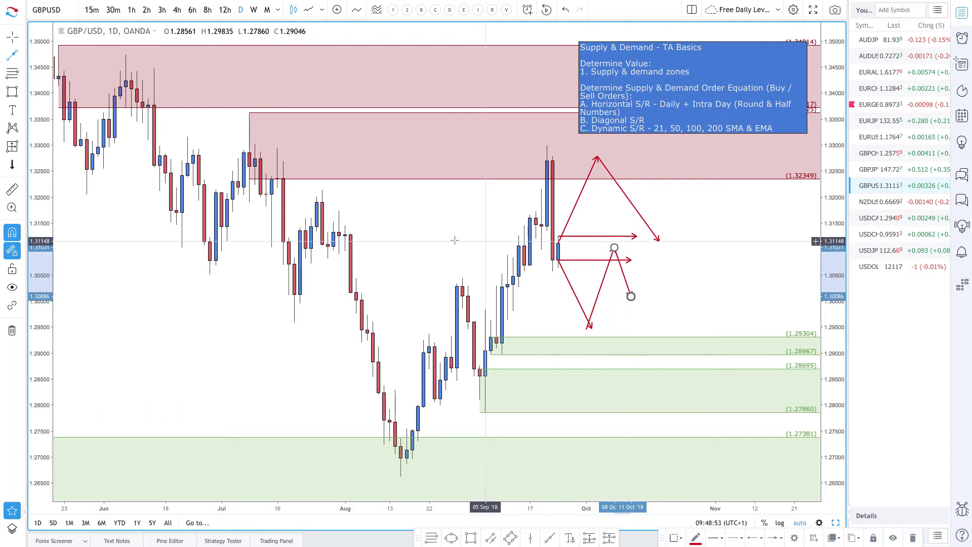
Delete all seven arrows from the GBP/USD chart, keeping the zones, and leave the arrow tool.
left_click(10, 529)
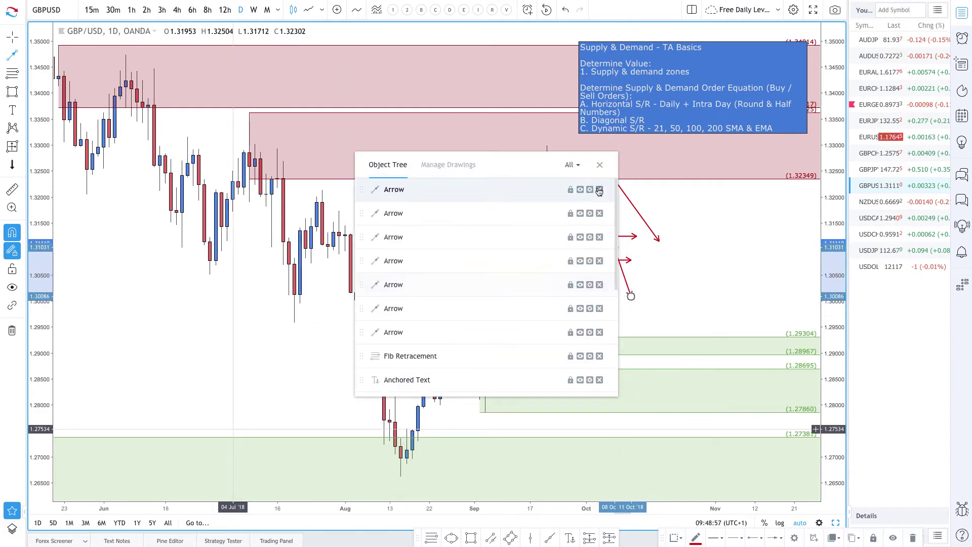
left_click(599, 189)
left_click(599, 189)
left_click(600, 189)
left_click(599, 189)
left_click(599, 190)
left_click(599, 189)
left_click(599, 189)
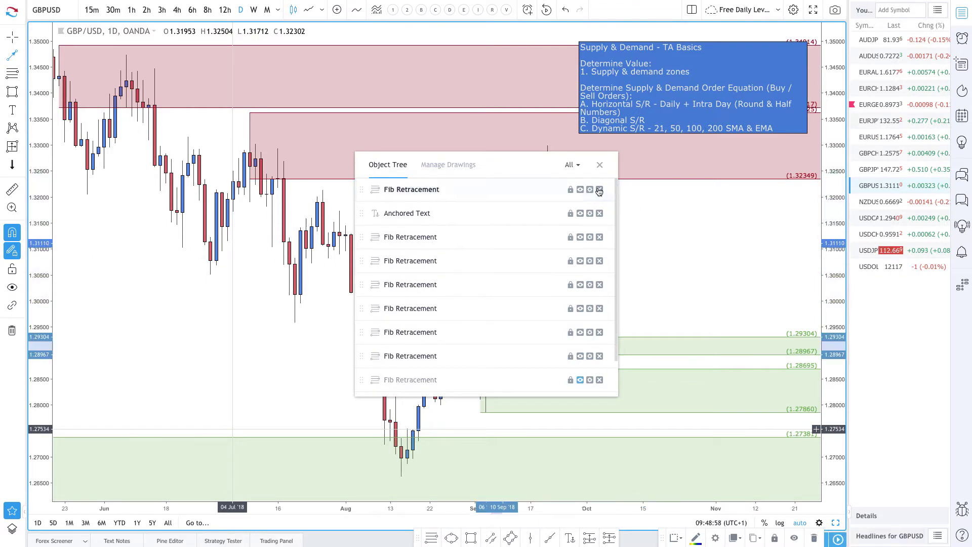
left_click(654, 225)
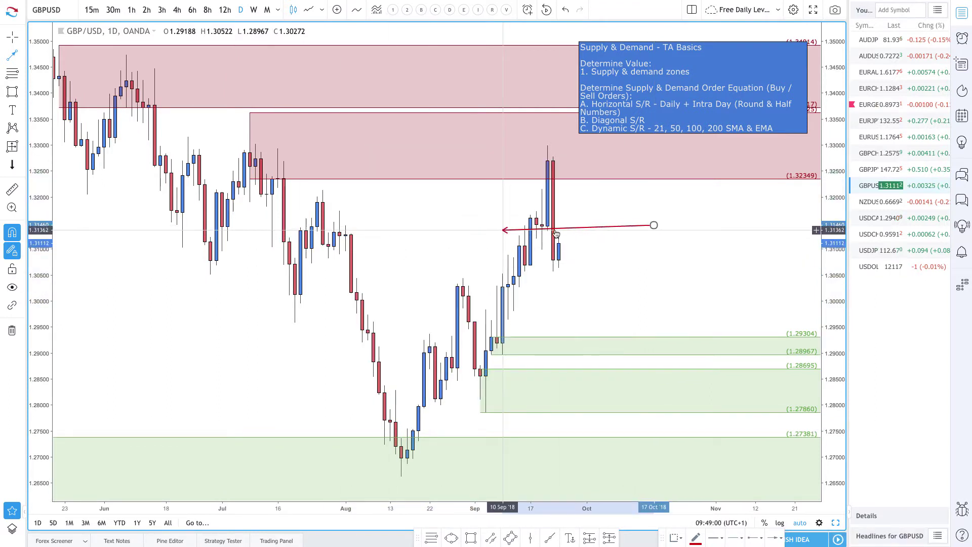
key("Escape")
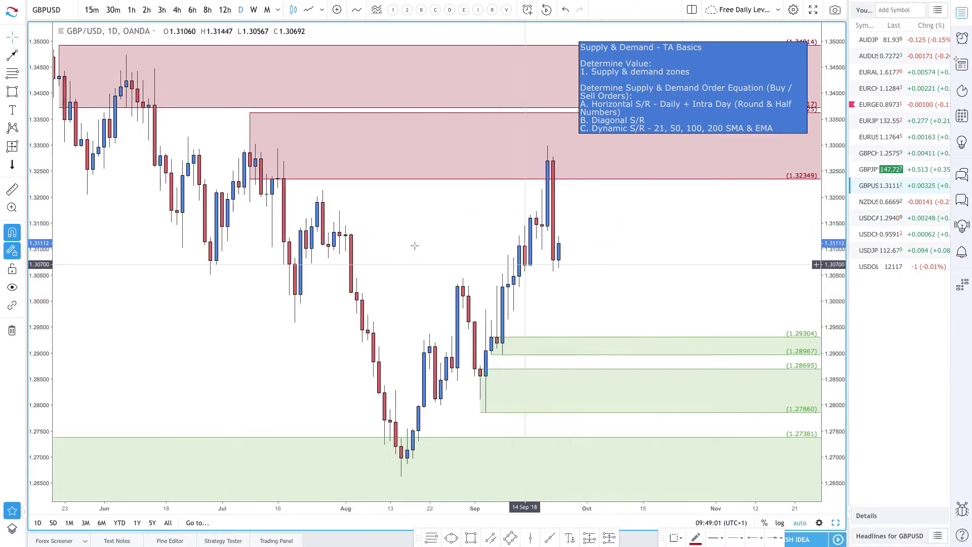
Draw a demand zone on GBP/USD from 1.31060 to 1.30567 at the 13 and 14 September candles.
left_click(13, 75)
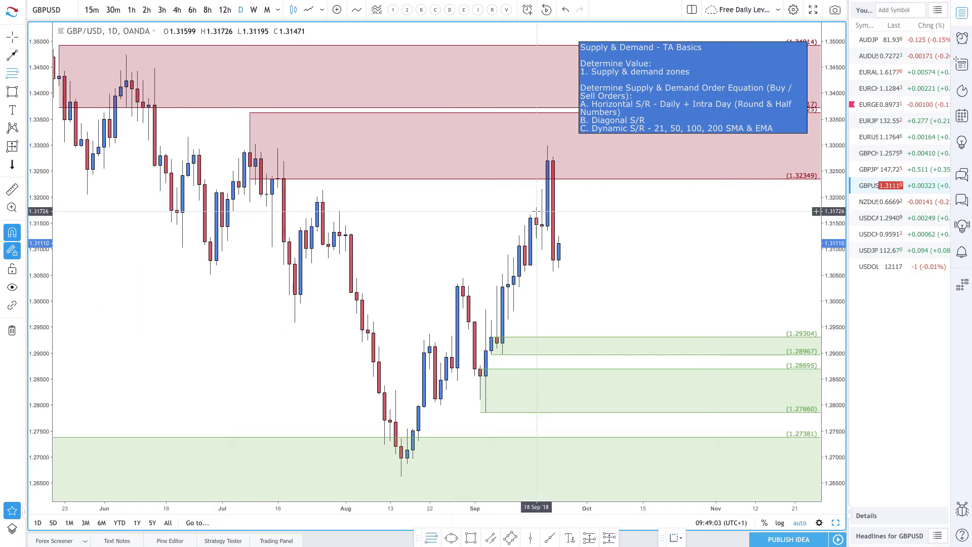
left_click(519, 246)
left_click(523, 272)
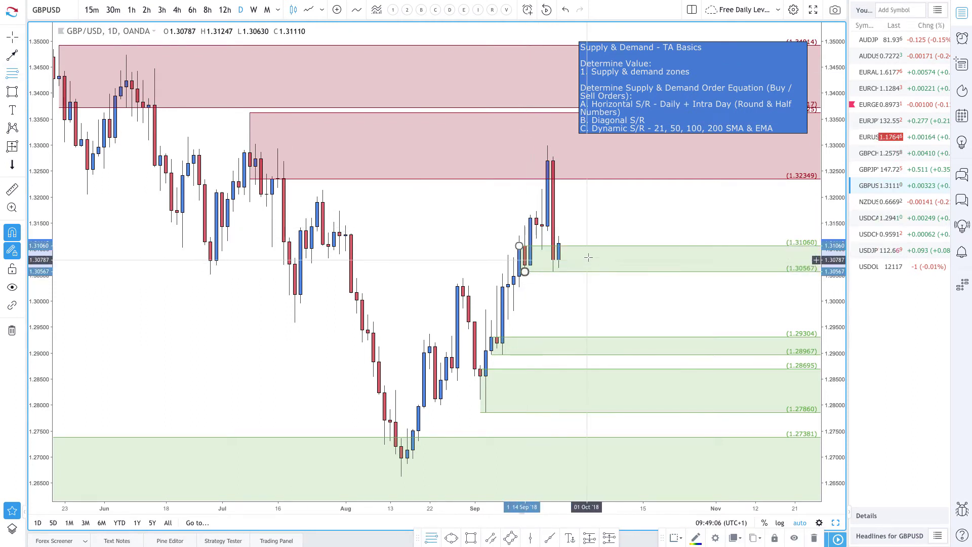
scroll(588, 258, "up", 2)
scroll(588, 258, "up", 4)
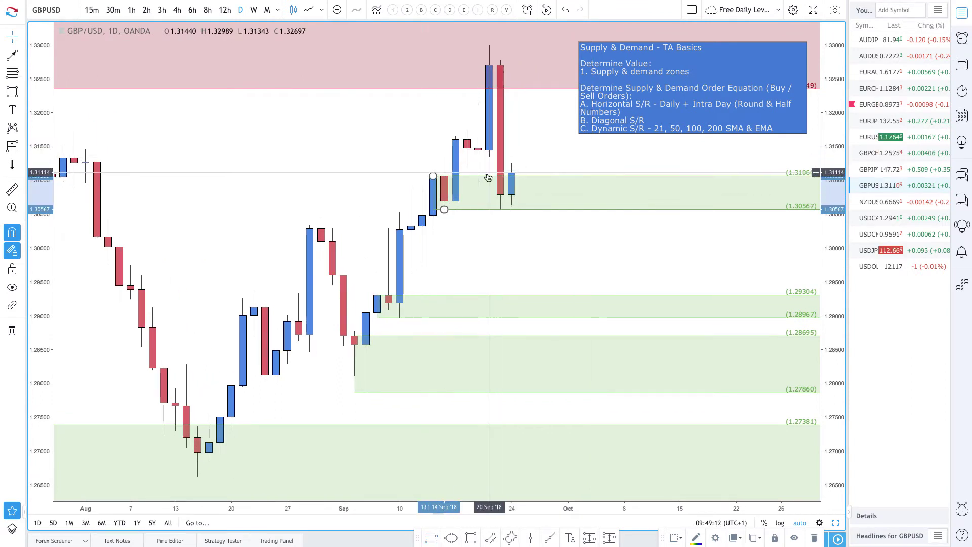
scroll(471, 162, "down", 2)
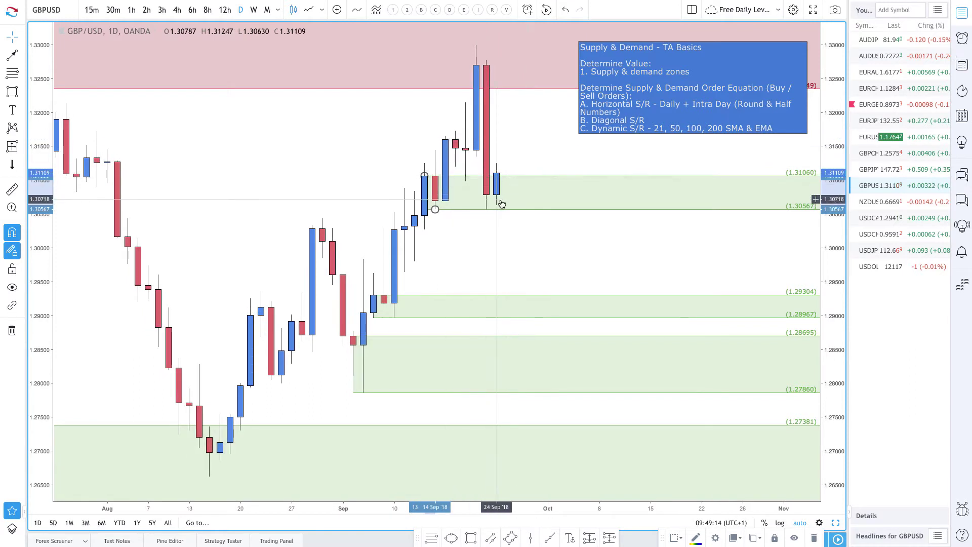
left_click_drag(486, 175, 375, 179)
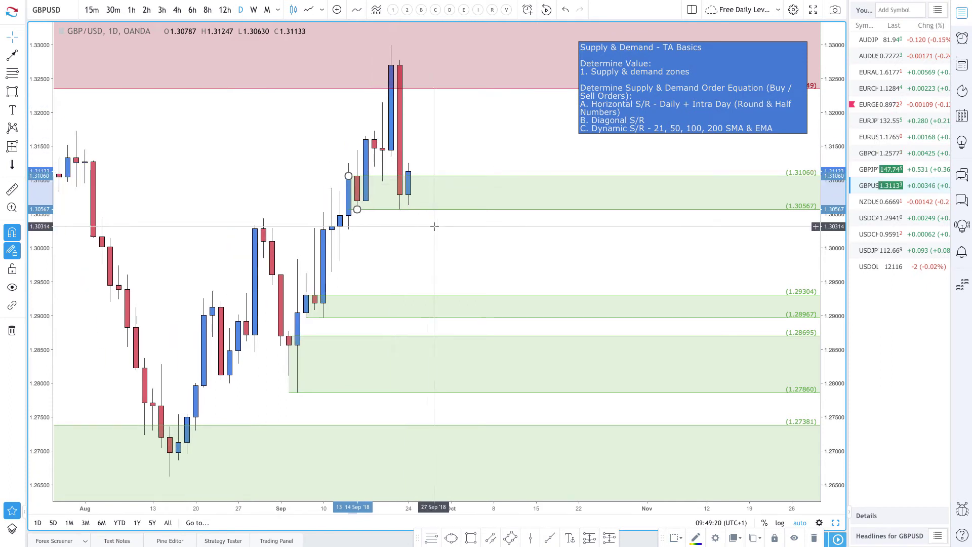
scroll(506, 223, "down", 3)
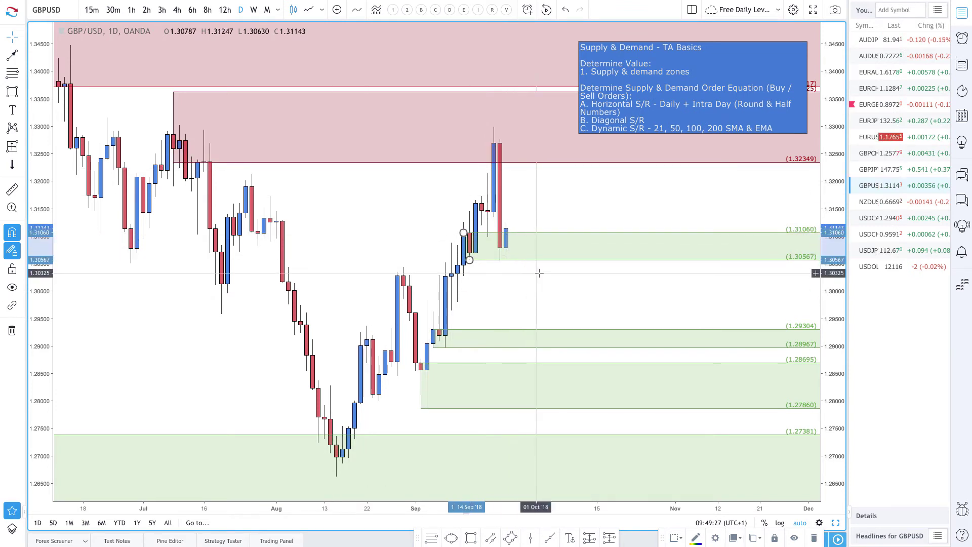
scroll(623, 285, "down", 1)
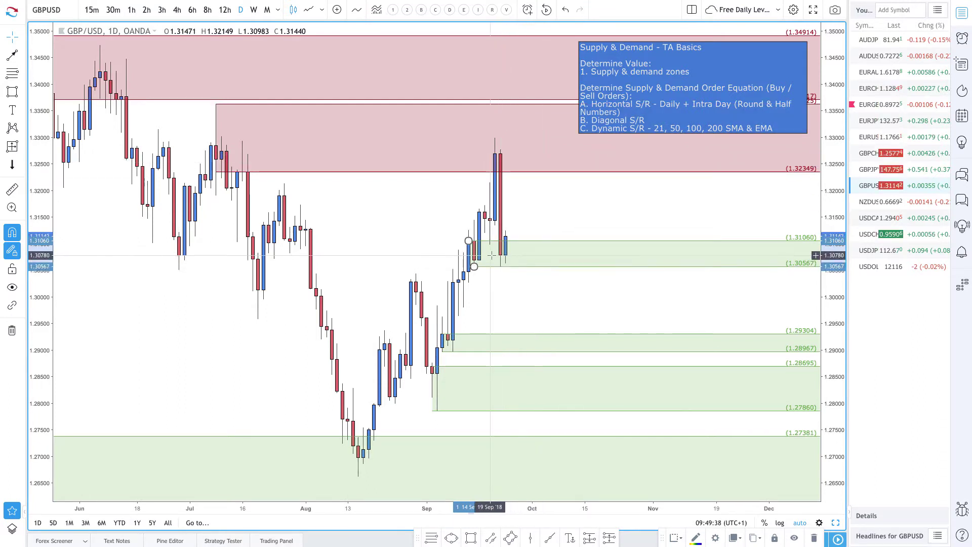
left_click(539, 174)
scroll(538, 176, "up", 1)
scroll(527, 172, "up", 2)
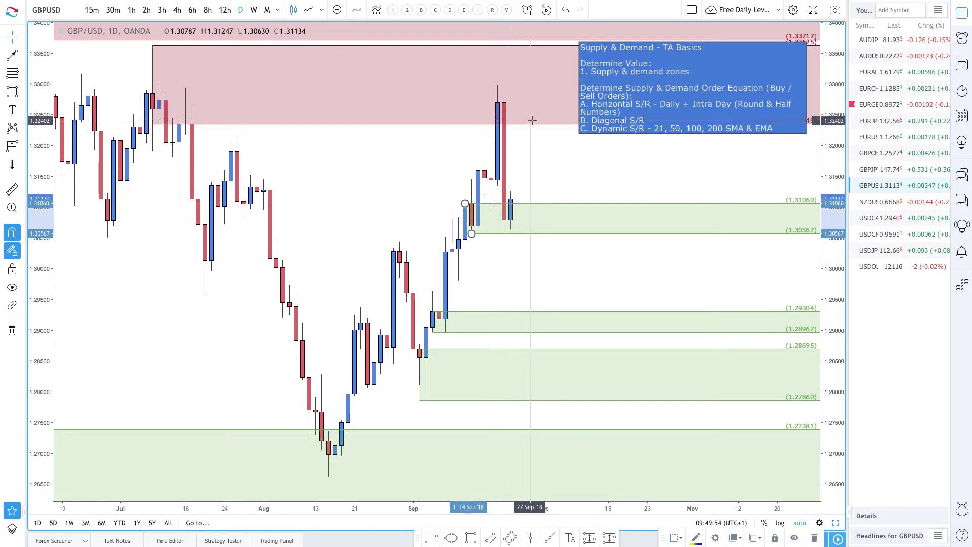
Switch to the GBP/JPY daily chart and delete the supply zones at 149.320–148.694 and 147.148–145.866.
scroll(529, 152, "right", 3)
scroll(532, 120, "up", 2)
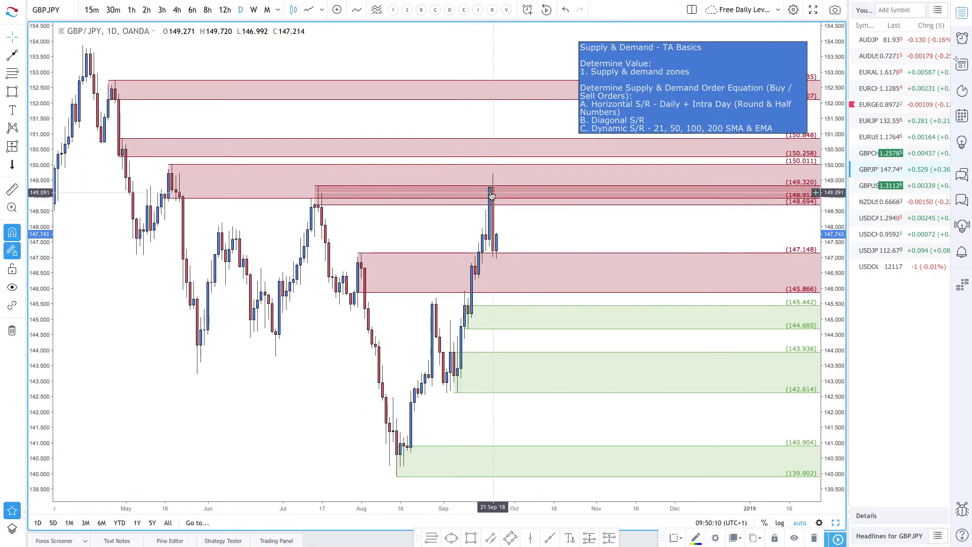
left_click(492, 196)
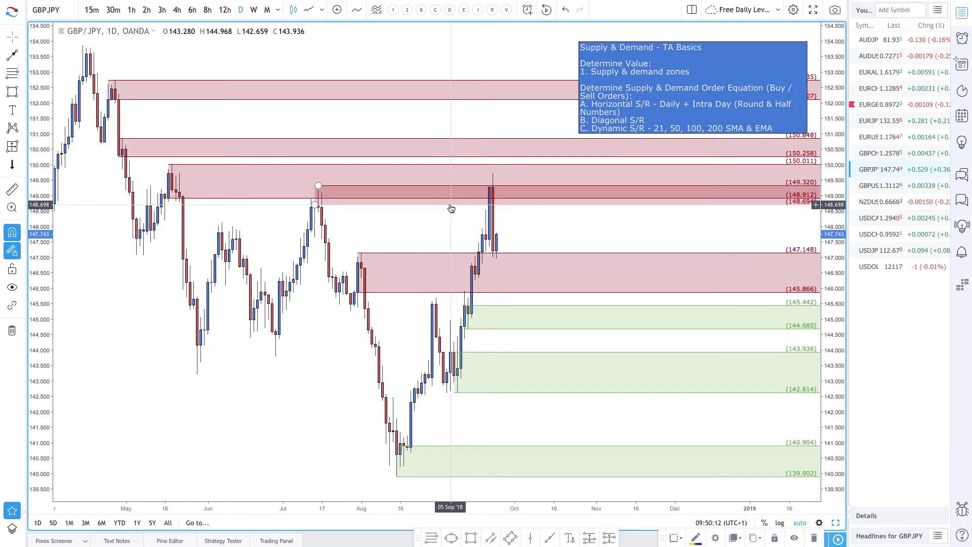
key("Delete")
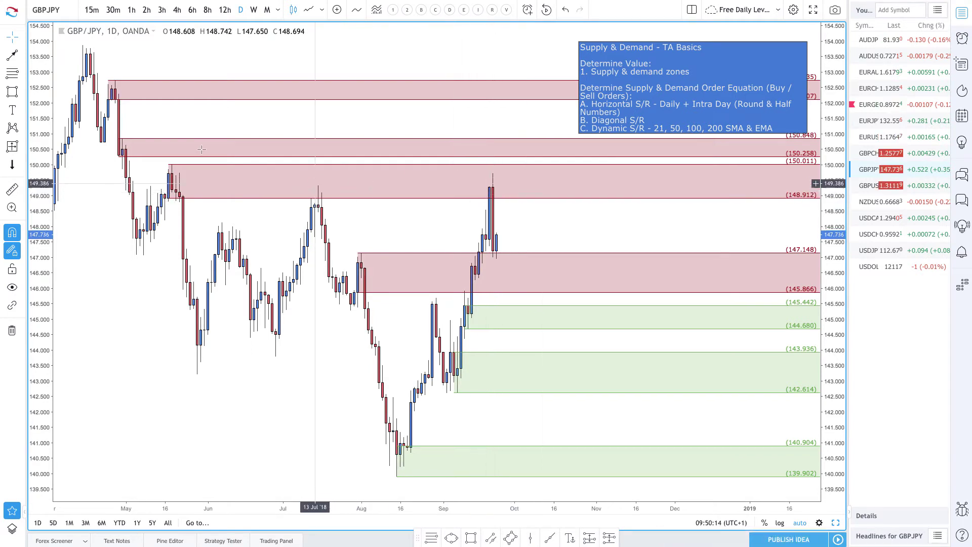
left_click(13, 55)
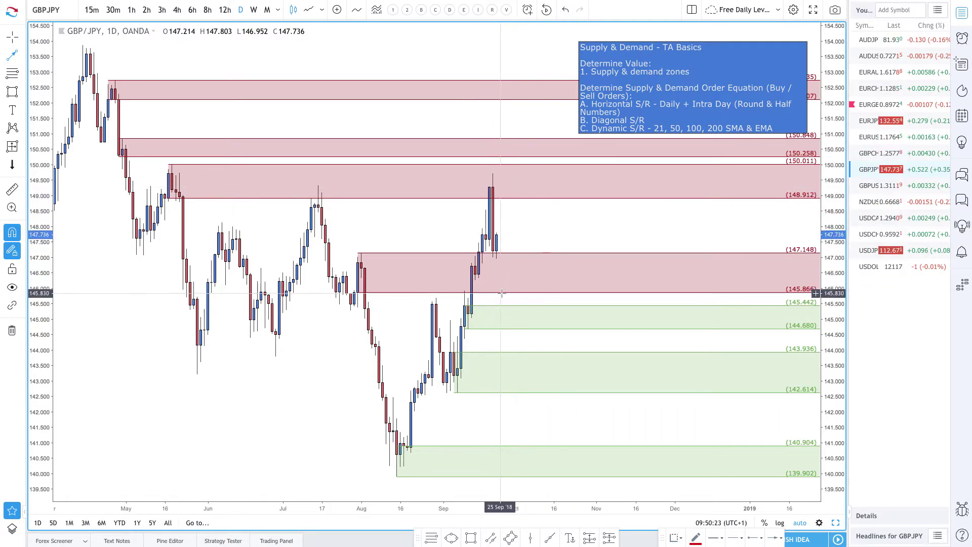
scroll(416, 223, "up", 3)
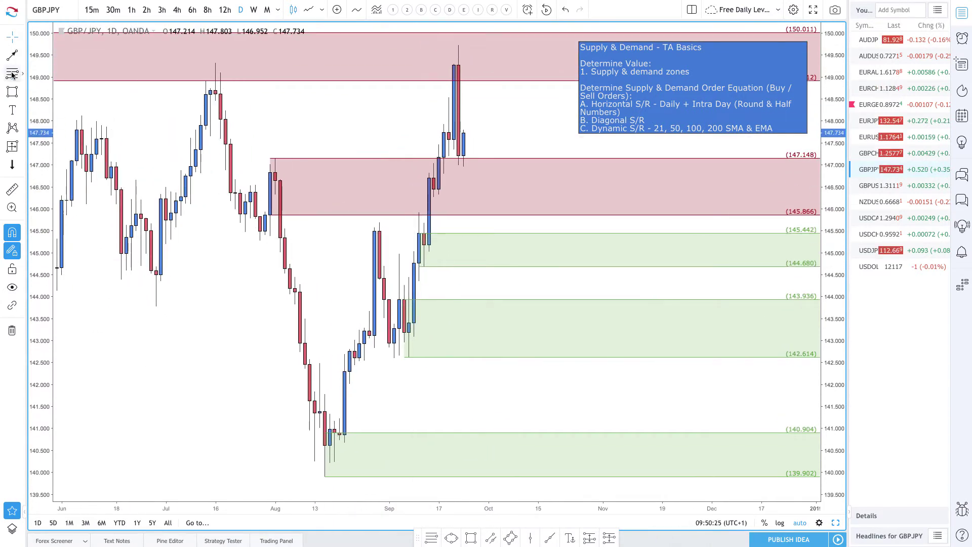
left_click(374, 161)
key("Delete")
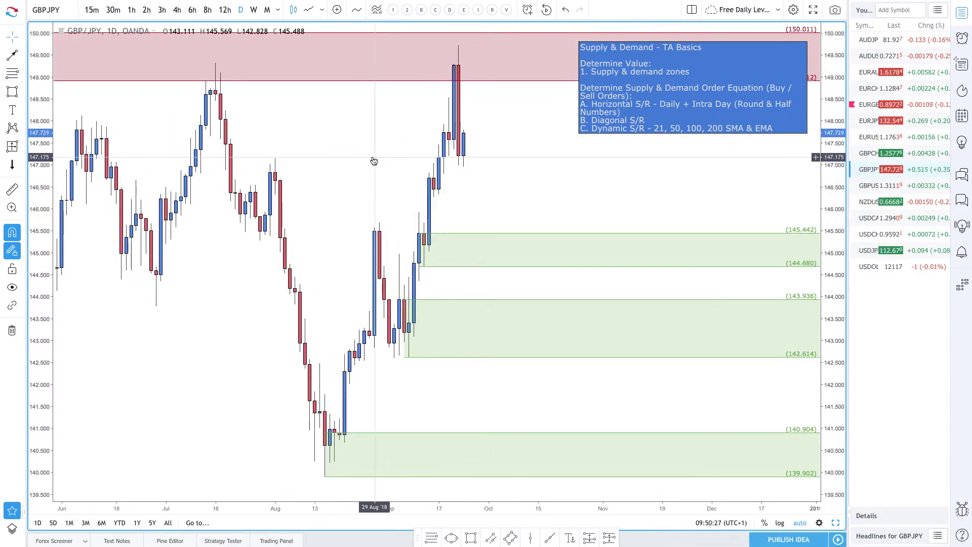
Draw two demand zones on GBP/JPY at the mid-September candles, from 147.737 to 147.194 and from 146.707 to 146.263.
left_click(10, 74)
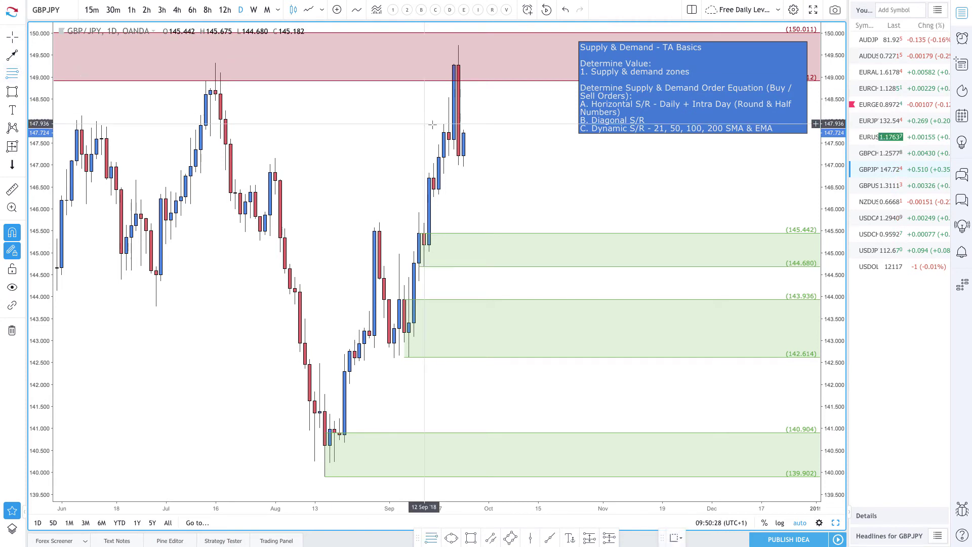
left_click_drag(444, 132, 449, 156)
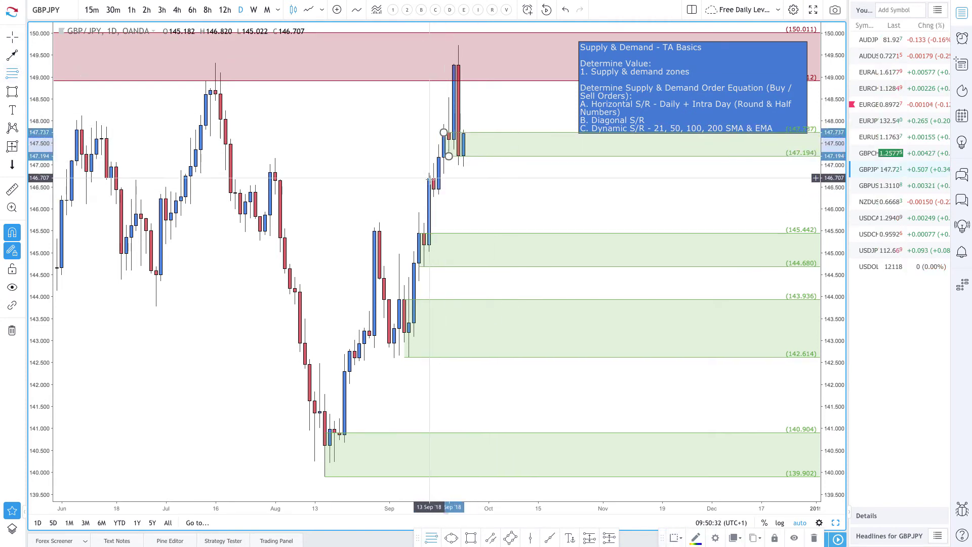
left_click_drag(429, 177, 434, 197)
scroll(434, 197, "down", 5)
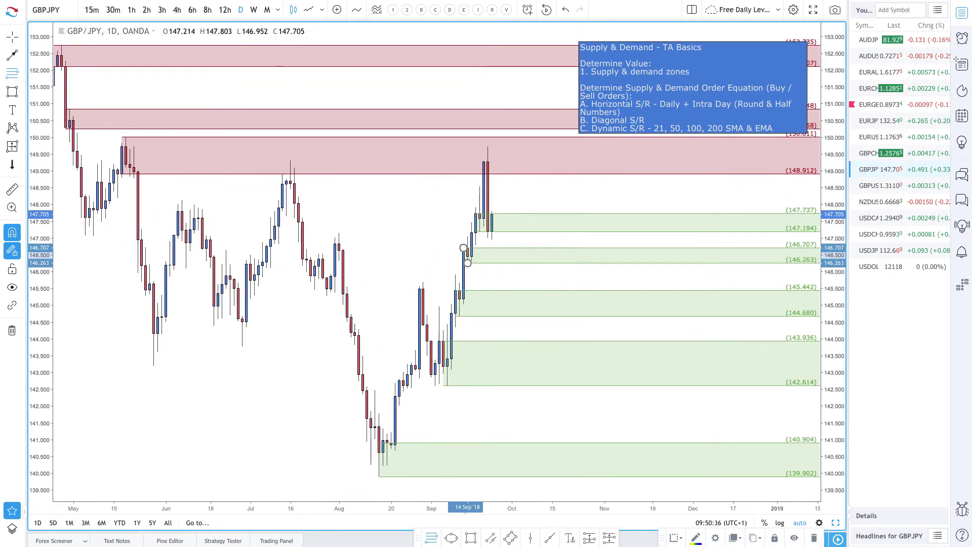
Draw an arrow from the latest GBP/JPY candle up to about 148.99 and a second one from there down to about 147.27.
left_click(15, 58)
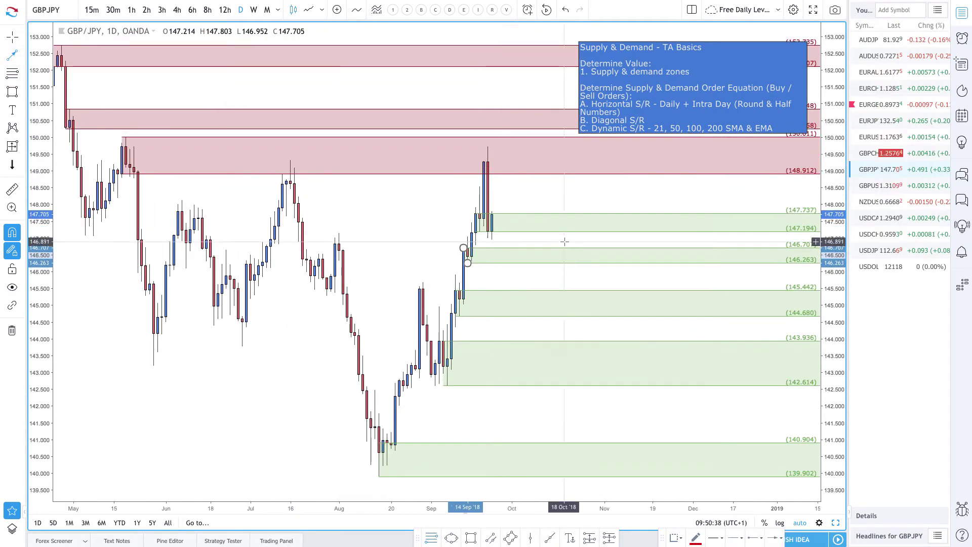
left_click(492, 214)
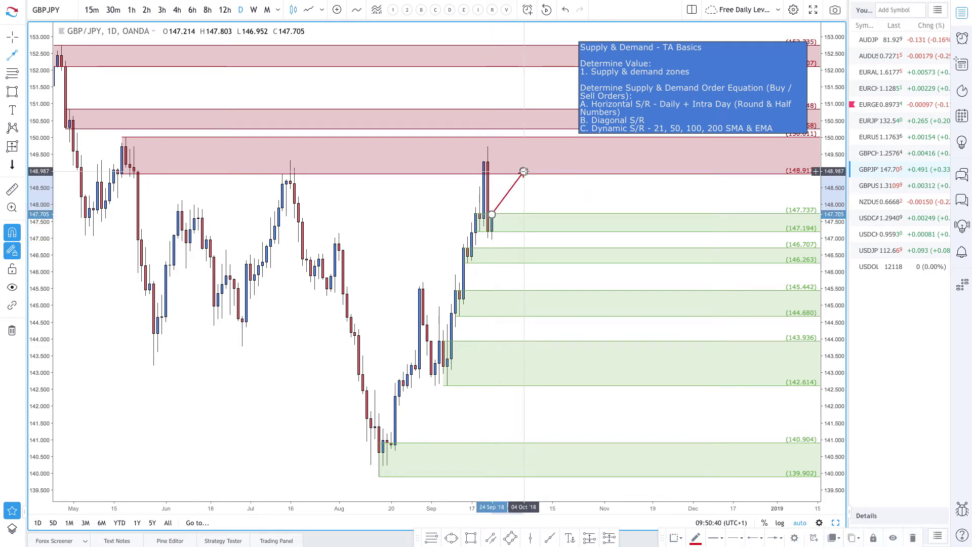
left_click(523, 171)
double_click(551, 229)
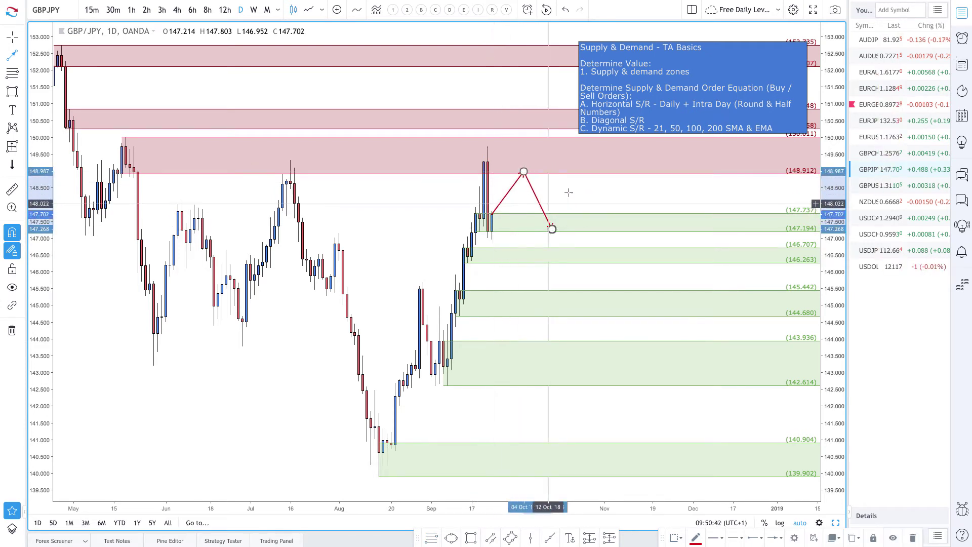
Draw two rising arrows out of the lower GBP/JPY demand zones, from about 146.43 to 146.99 and from about 144.98 to 145.68.
scroll(518, 176, "down", 3)
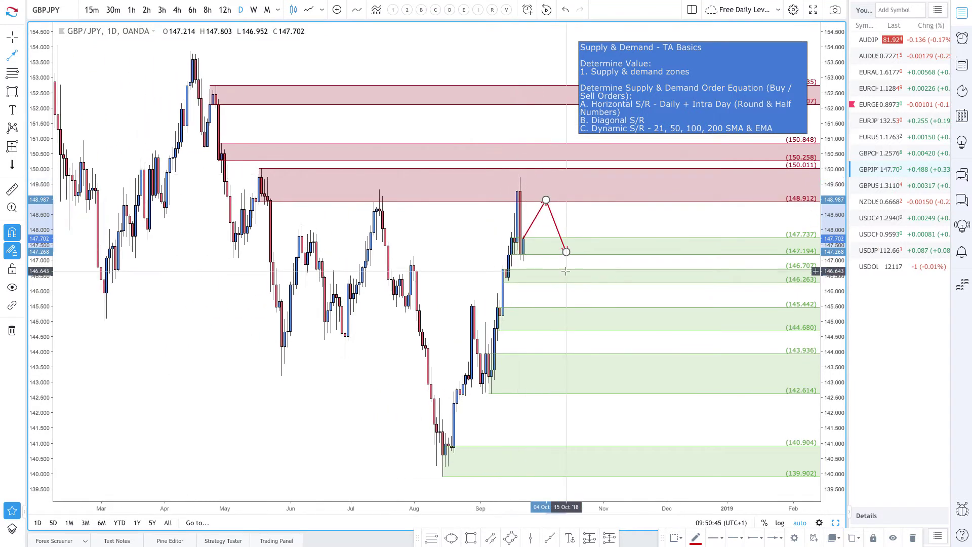
left_click(566, 278)
left_click(586, 261)
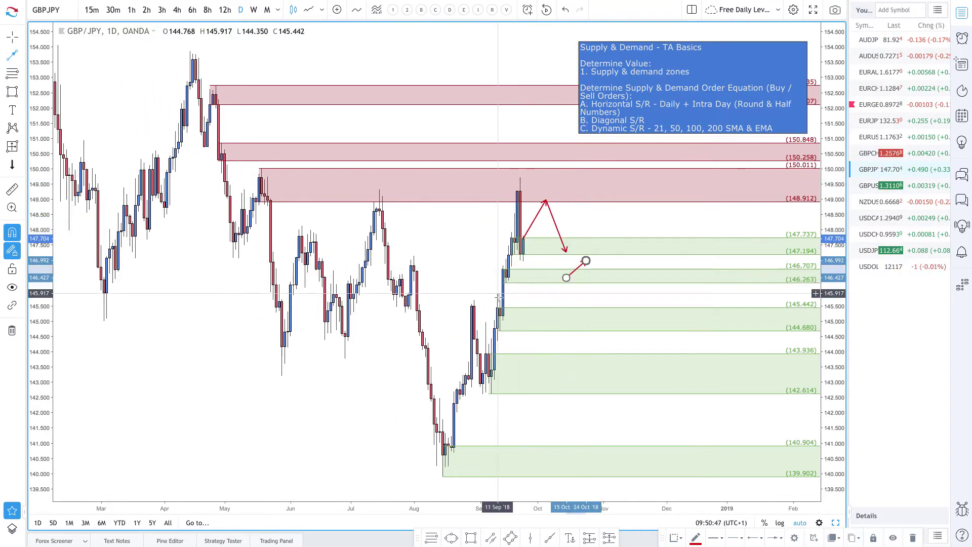
left_click(560, 322)
left_click(592, 302)
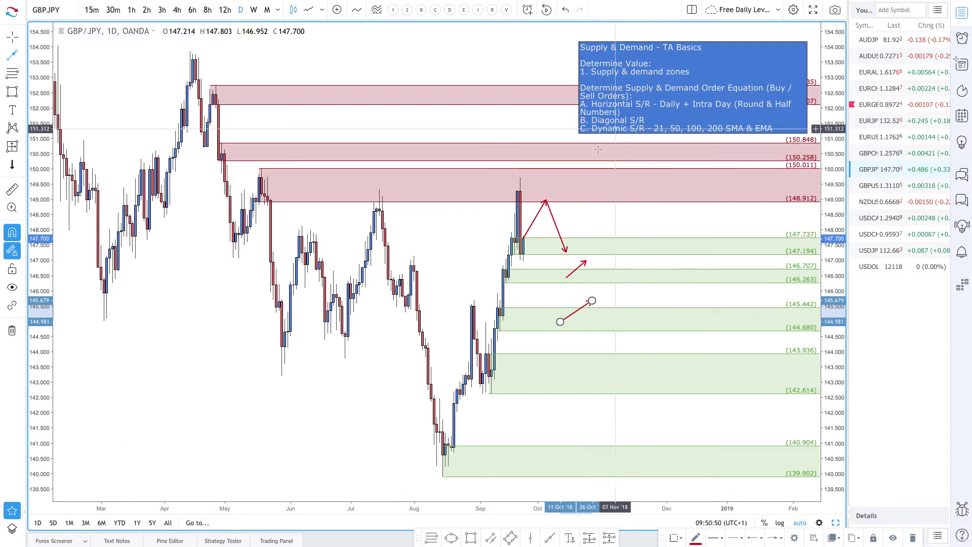
On GBP/CHF, draw arrows from the latest candle down to about 1.2495, back up to about 1.2575, and from about 1.2703 down to 1.2636.
scroll(554, 320, "up", 2)
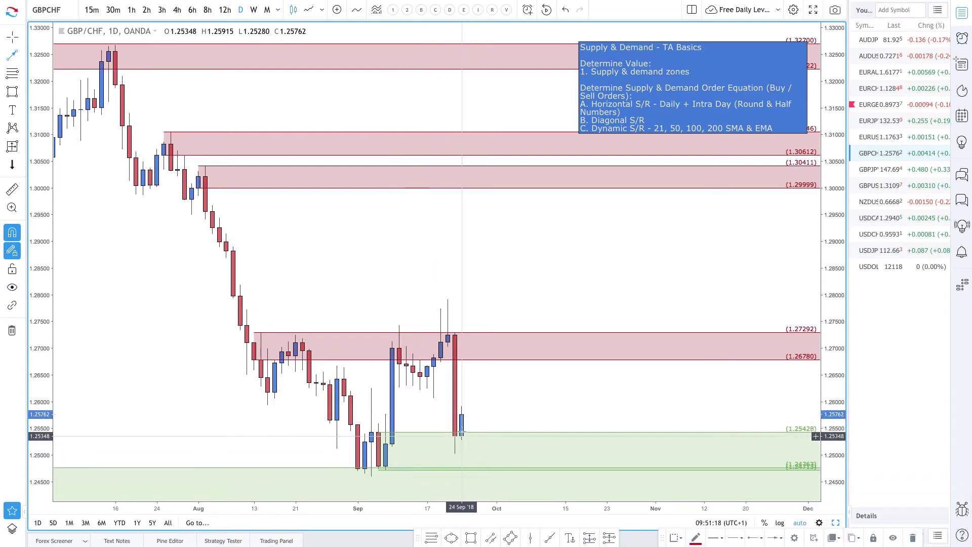
scroll(431, 375, "down", 2)
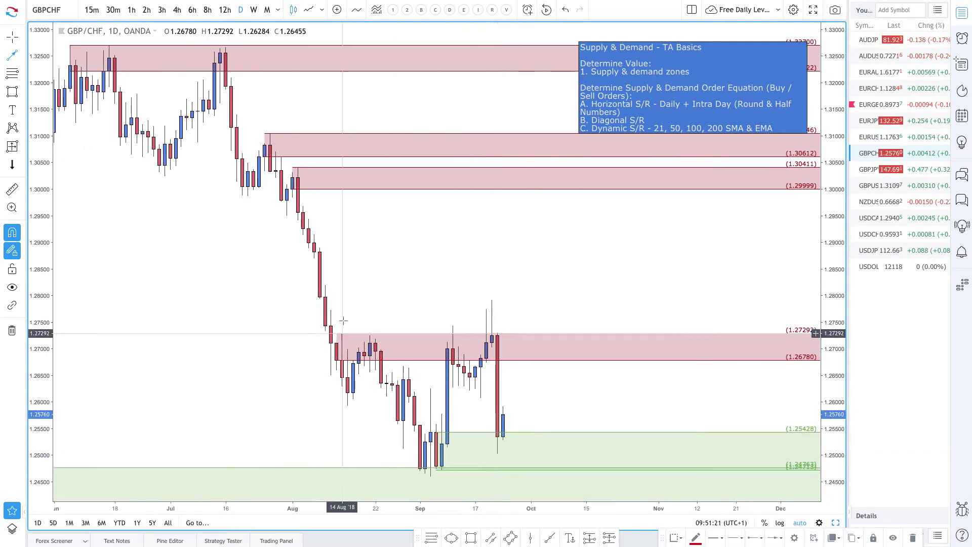
left_click(23, 55)
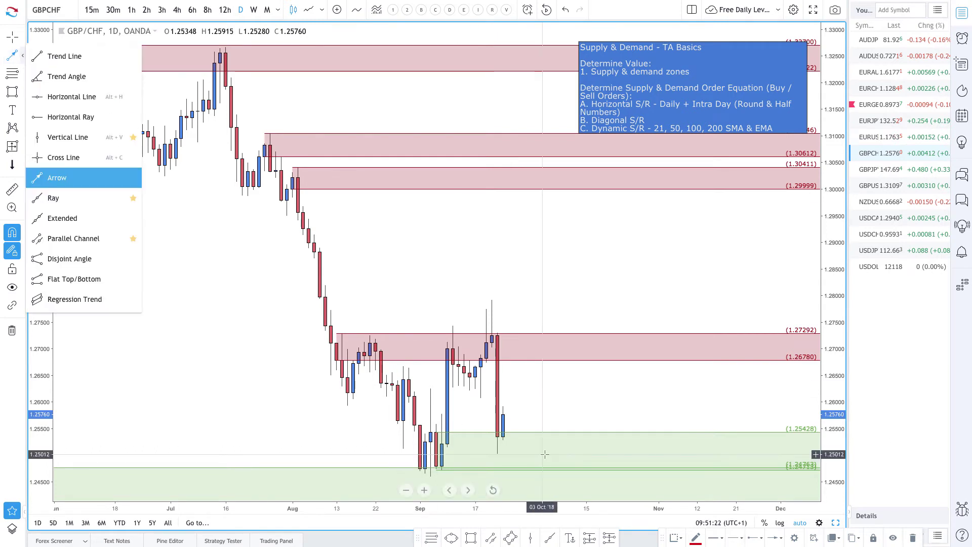
left_click(504, 415)
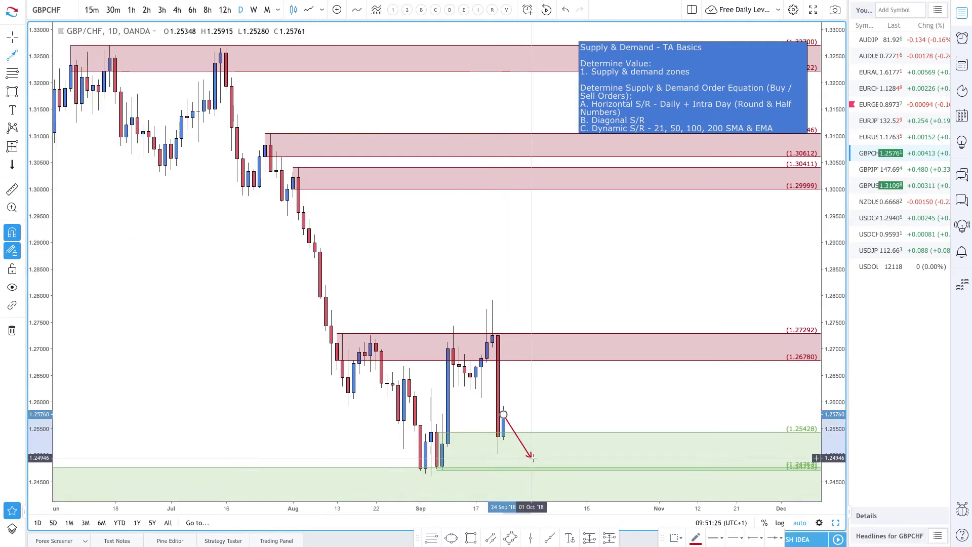
left_click(531, 457)
left_click(553, 416)
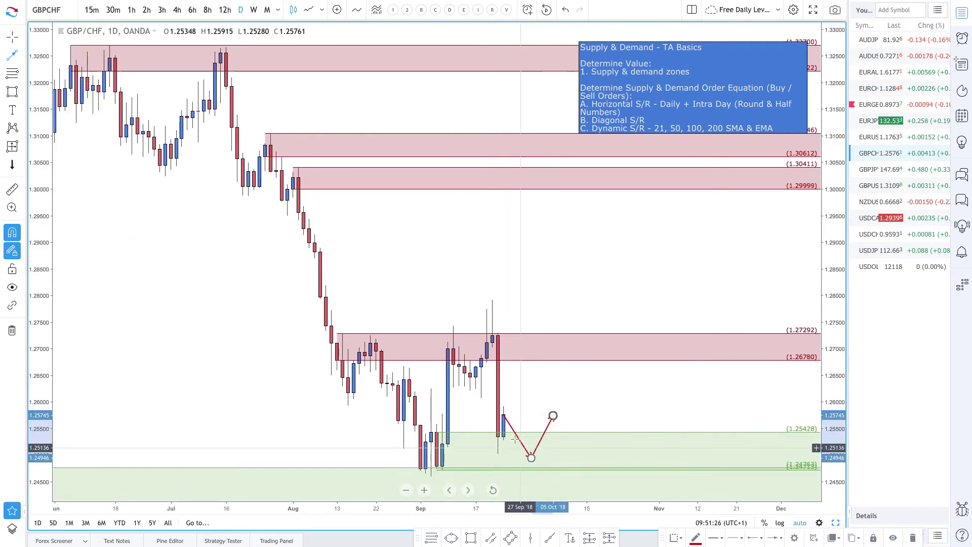
left_click(564, 347)
left_click(586, 383)
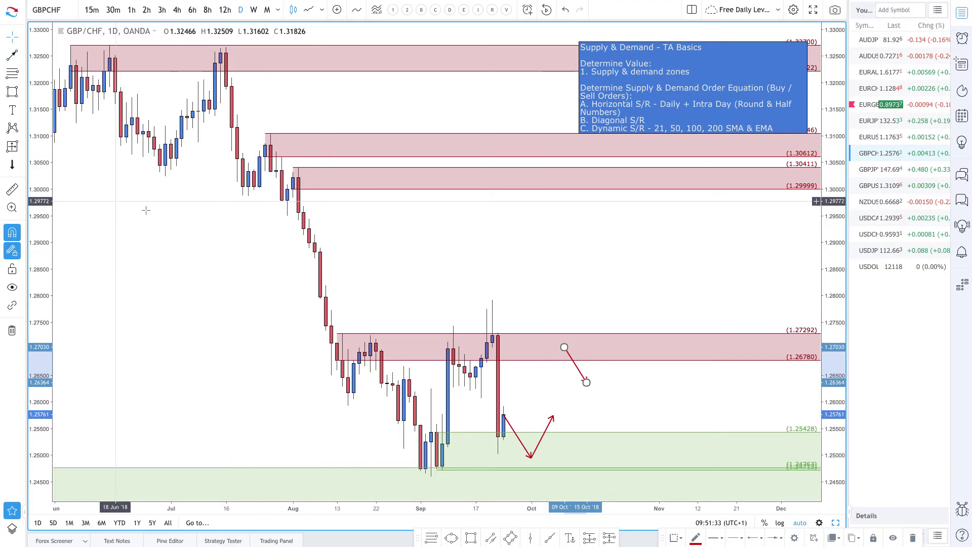
Reshape the lowest GBP/CHF supply zone to run from 1.27913 to 1.27119, anchored at the 19 and 20 September candles.
left_click_drag(349, 335, 493, 302)
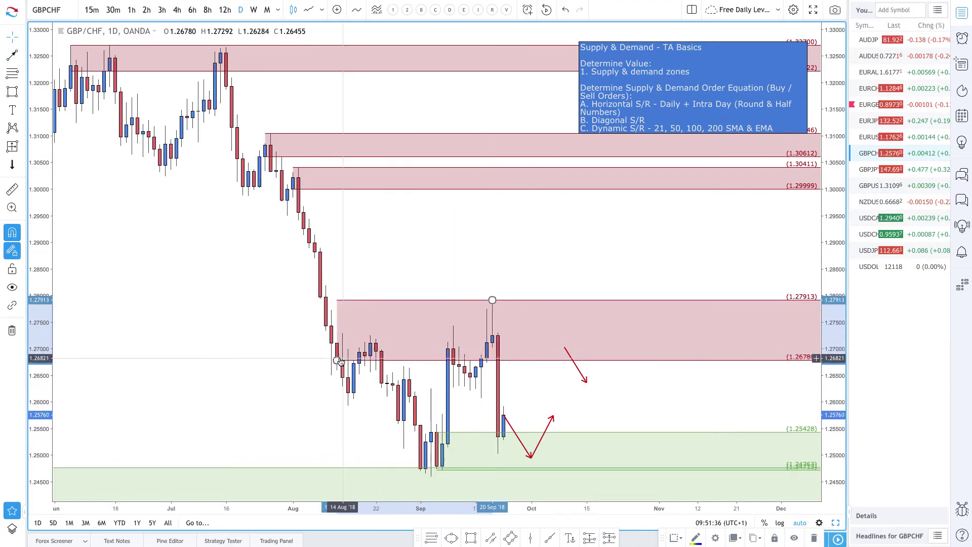
left_click_drag(337, 360, 487, 346)
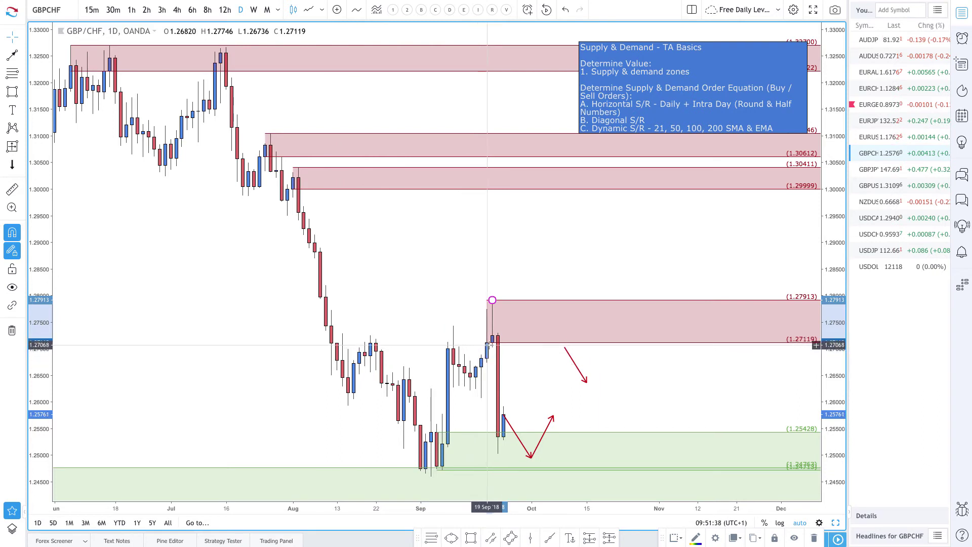
left_click(498, 350)
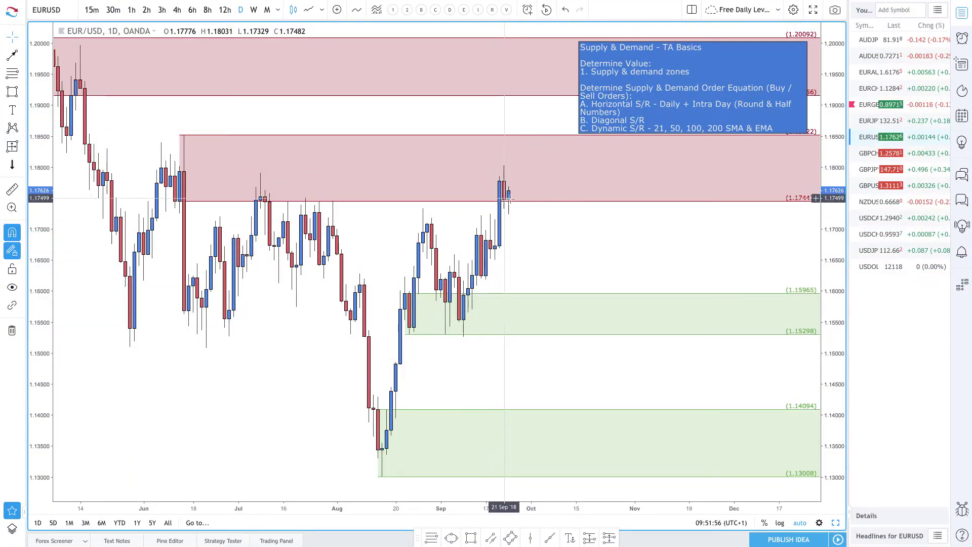
On EUR/USD, draw an arrow from the latest candle up to about 1.1799 and another from there down to about 1.1725.
left_click(10, 54)
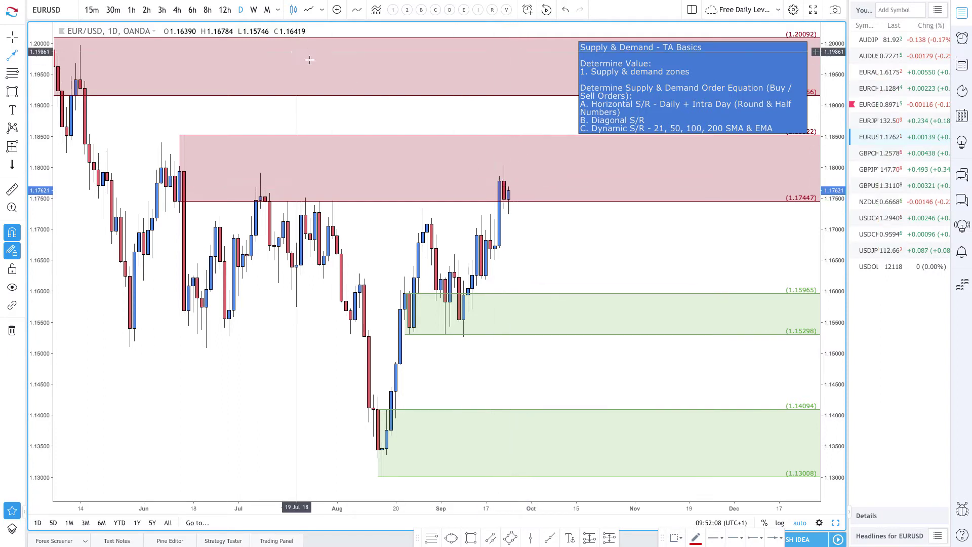
left_click(525, 169)
double_click(545, 213)
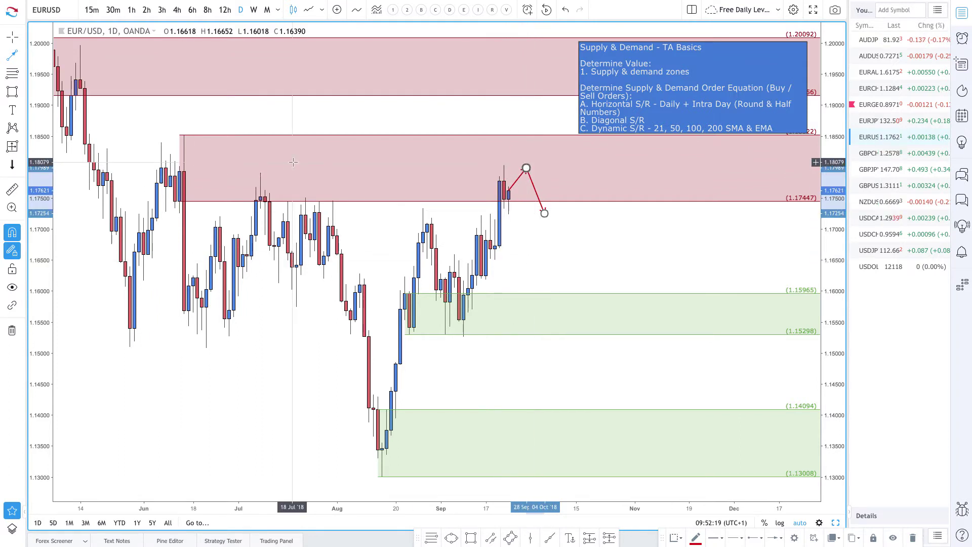
Draw a demand zone on EUR/USD from 1.16825 to 1.16204 at the mid-September candles.
left_click(12, 75)
left_click(490, 241)
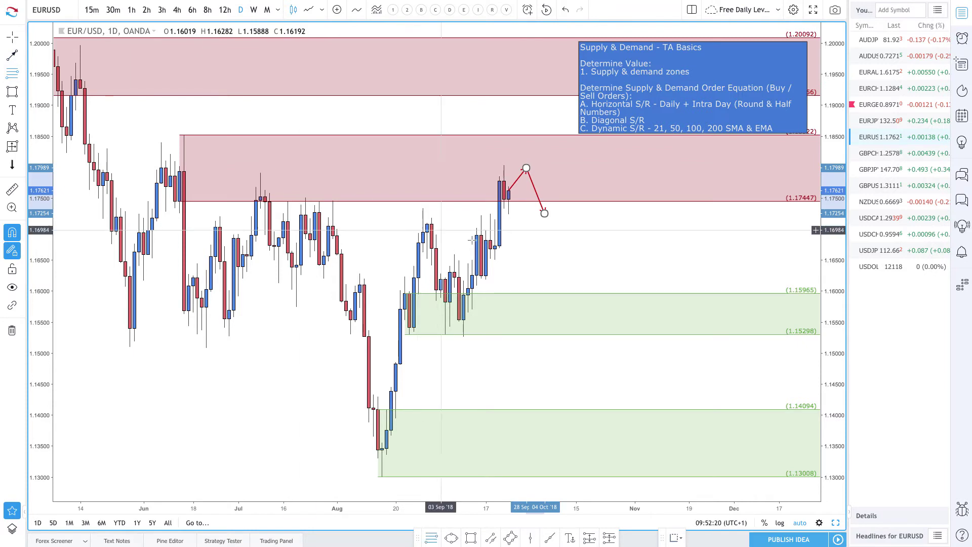
left_click(481, 279)
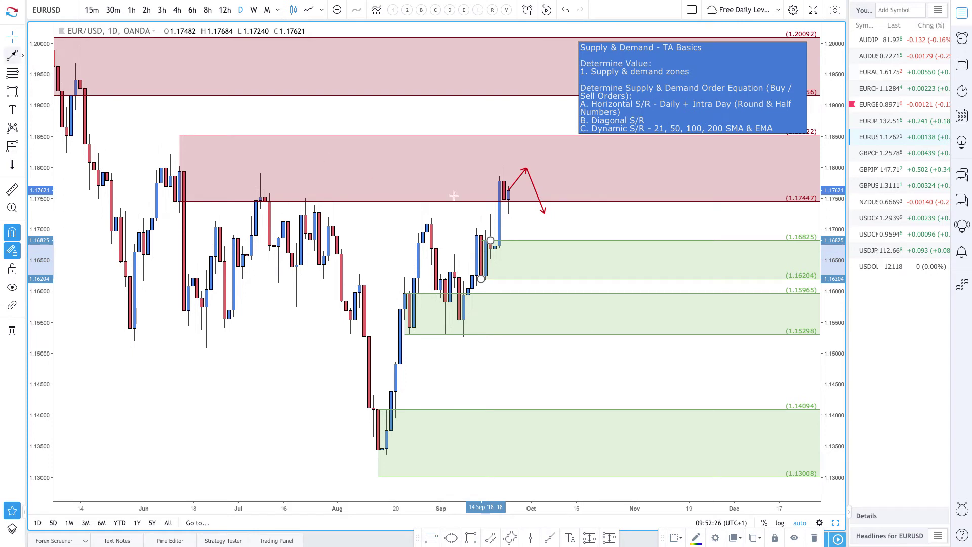
Draw EUR/USD arrows from the latest candle down to about 1.1641, from there up to about 1.1723, and from about 1.1549 up to 1.1609.
left_click(12, 55)
mouse_move(509, 199)
left_mouse_down()
mouse_move(533, 265)
mouse_move(576, 215)
left_mouse_up()
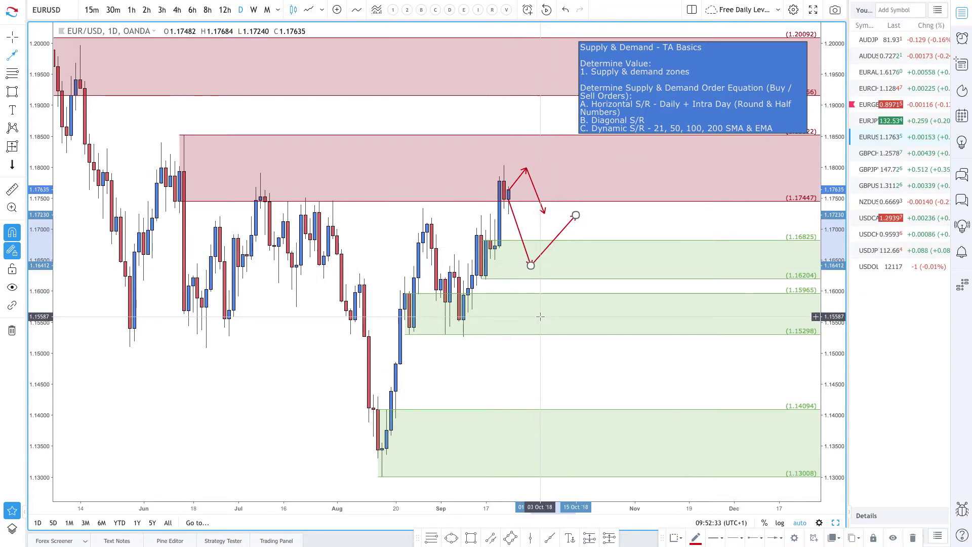
left_click_drag(531, 322, 565, 295)
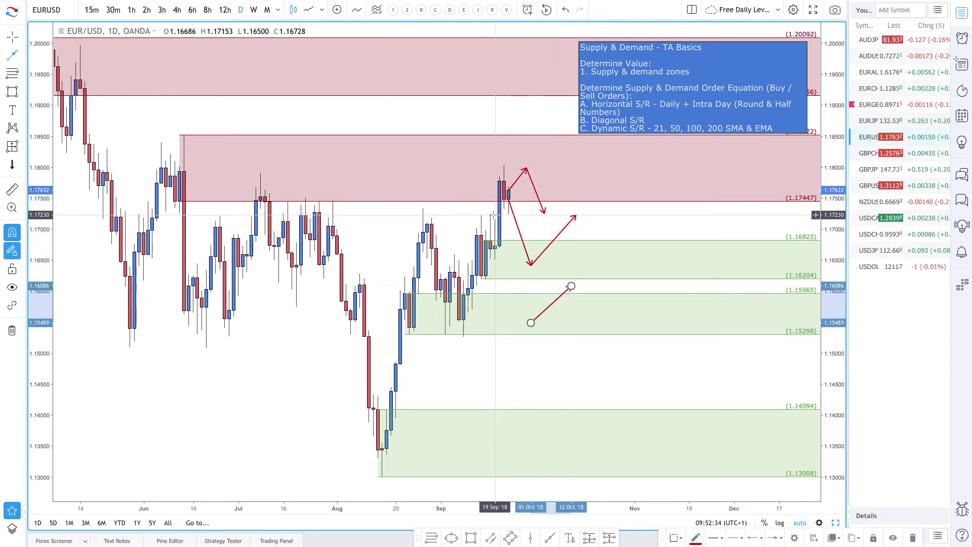
Switch to the EUR/JPY chart and delete the two broken supply zones, 131.151 to 130.003 and 131.986 to 131.302.
scroll(472, 323, "down", 2)
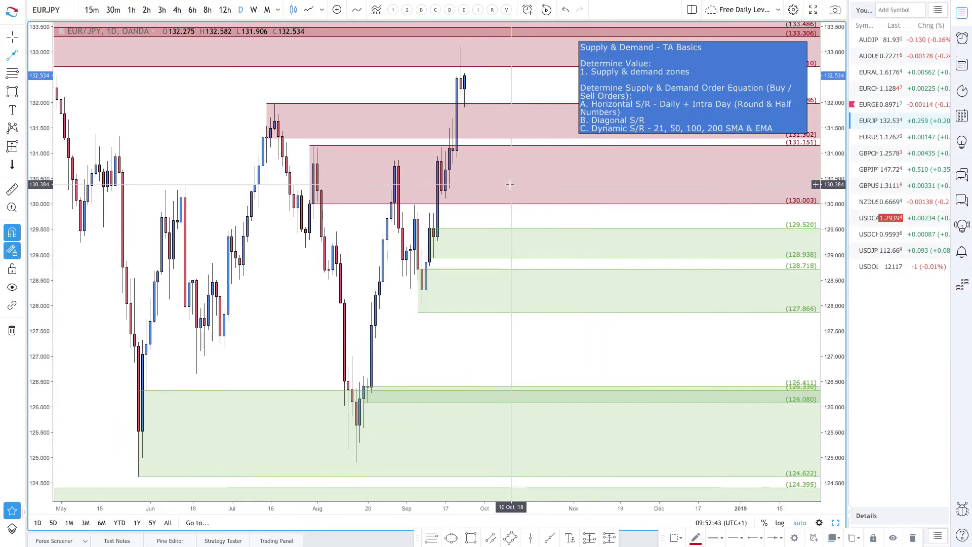
left_click(484, 147)
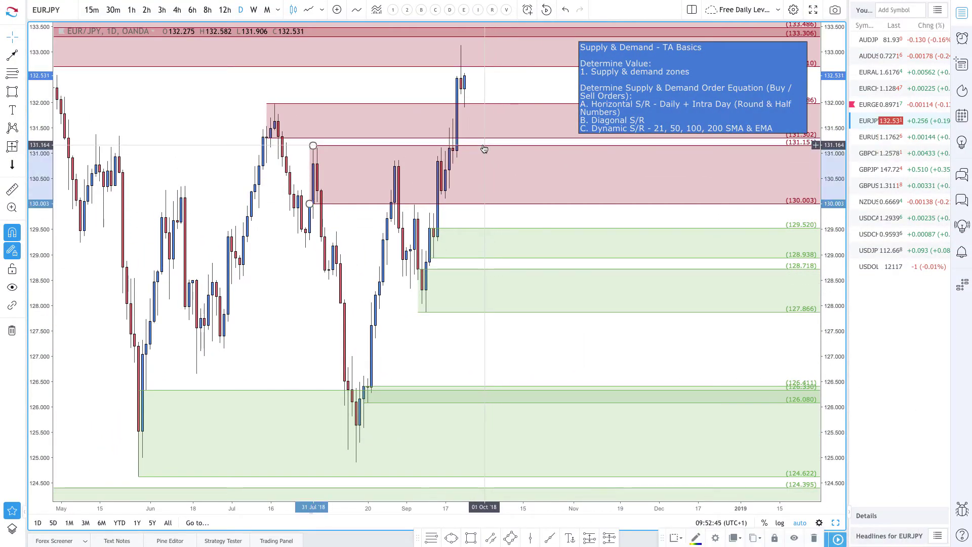
key("Delete")
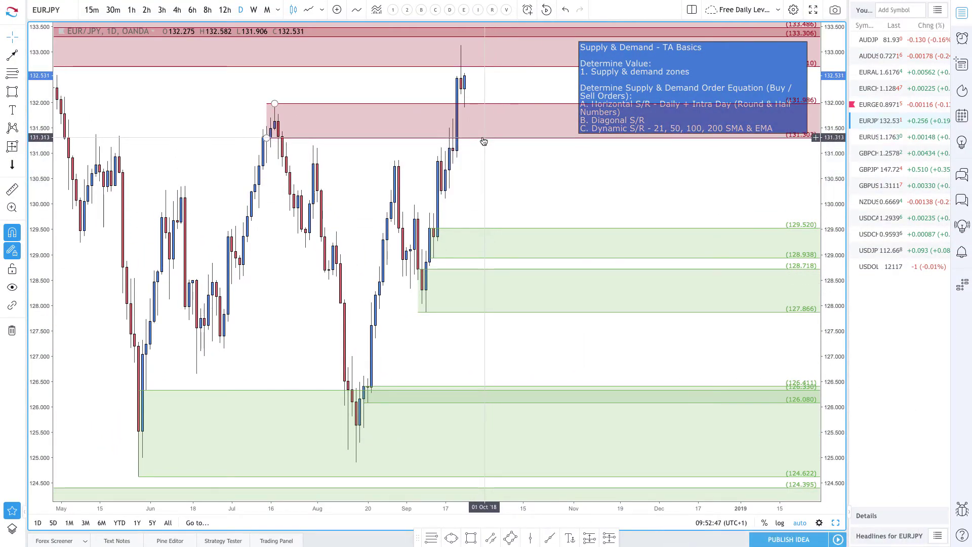
left_click(483, 138)
key("Delete")
scroll(600, 180, "down", 2)
scroll(600, 180, "right", 2)
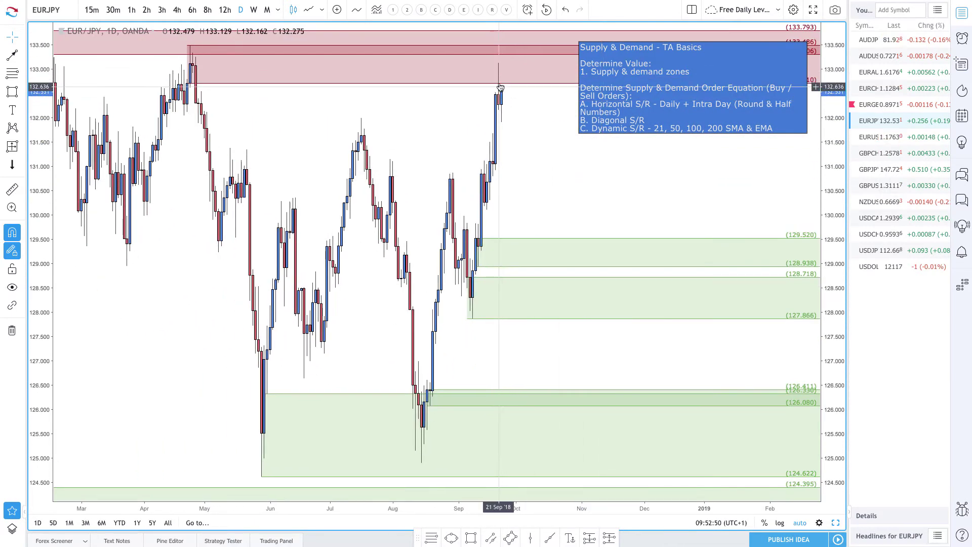
Draw EUR/JPY arrows from the latest candle up to about 133.08 and from there down to about 131.95.
scroll(498, 91, "up", 4)
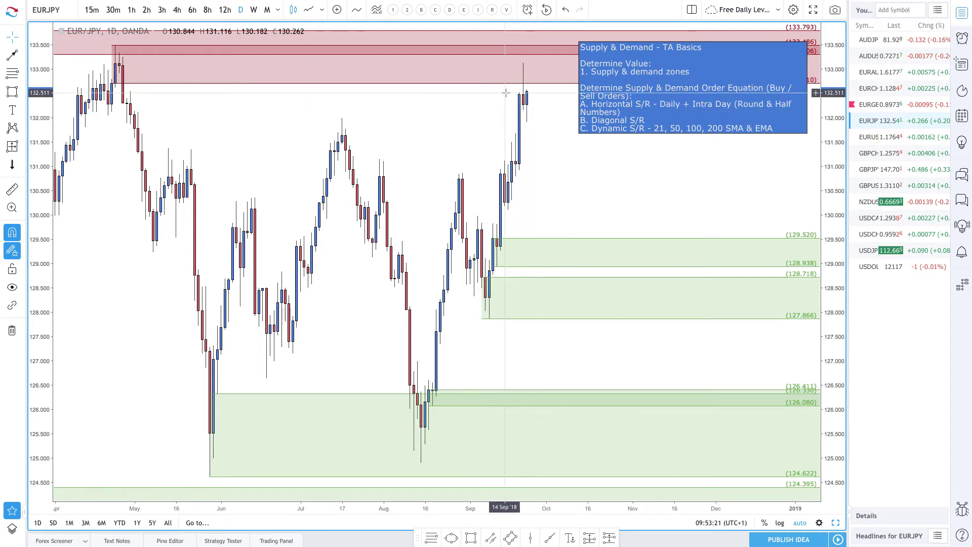
left_click(13, 56)
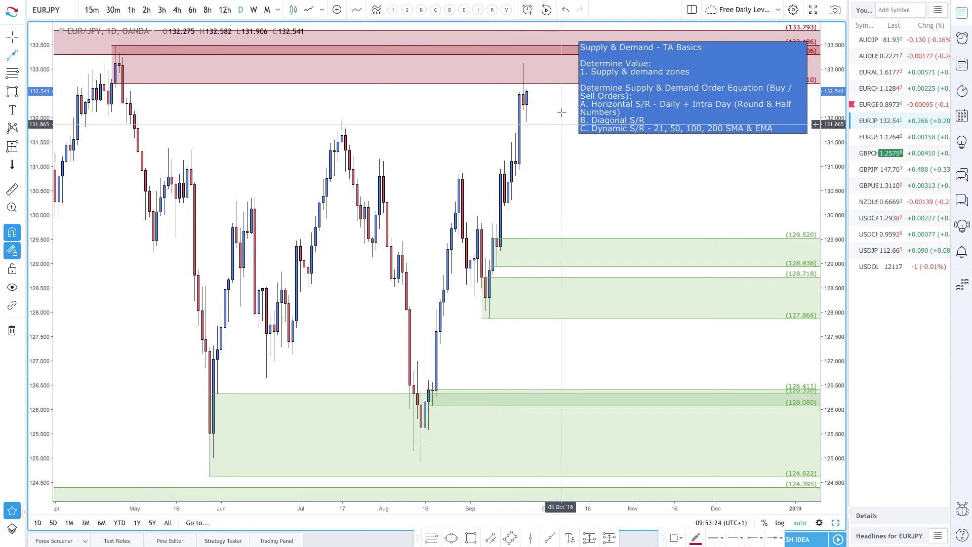
left_click(526, 91)
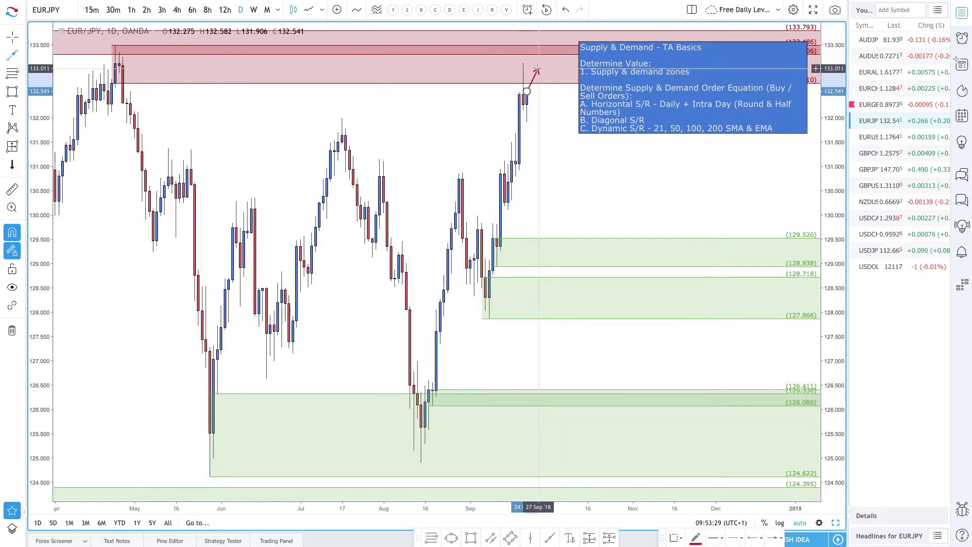
left_click(538, 66)
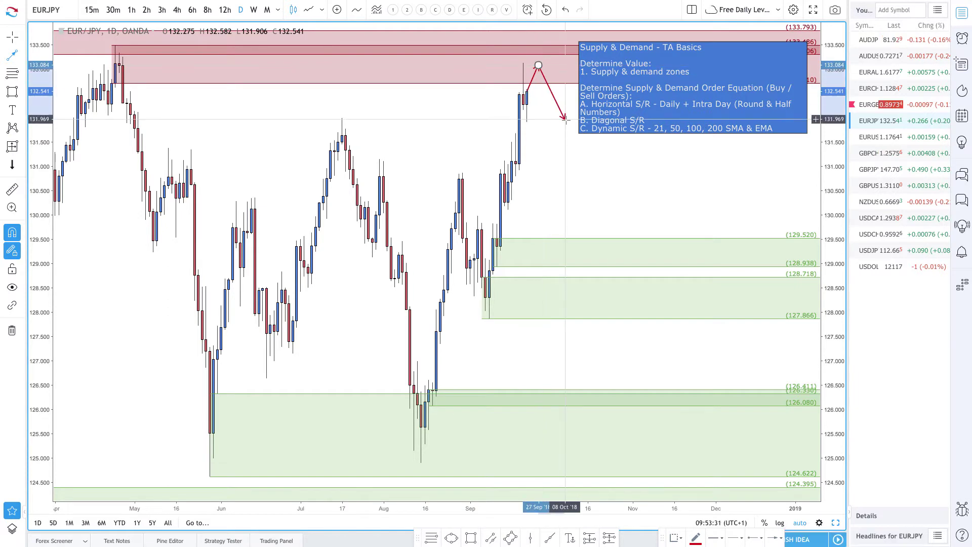
left_click(565, 120)
Draw two EUR/JPY demand zones at the mid-to-late September candles, from 131.102 to 130.913 and from 130.844 to 130.102.
scroll(537, 117, "down", 2)
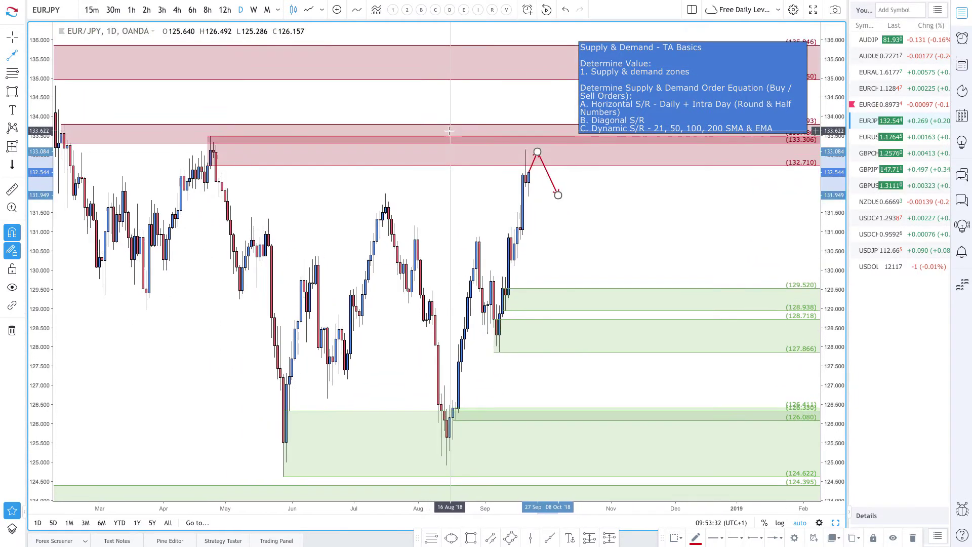
scroll(580, 209, "down", 3)
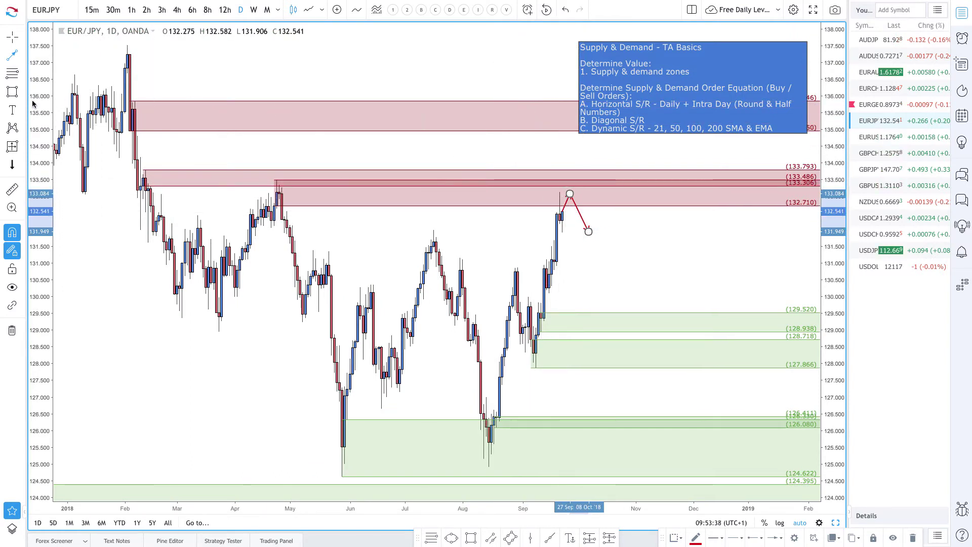
scroll(505, 254, "up", 1)
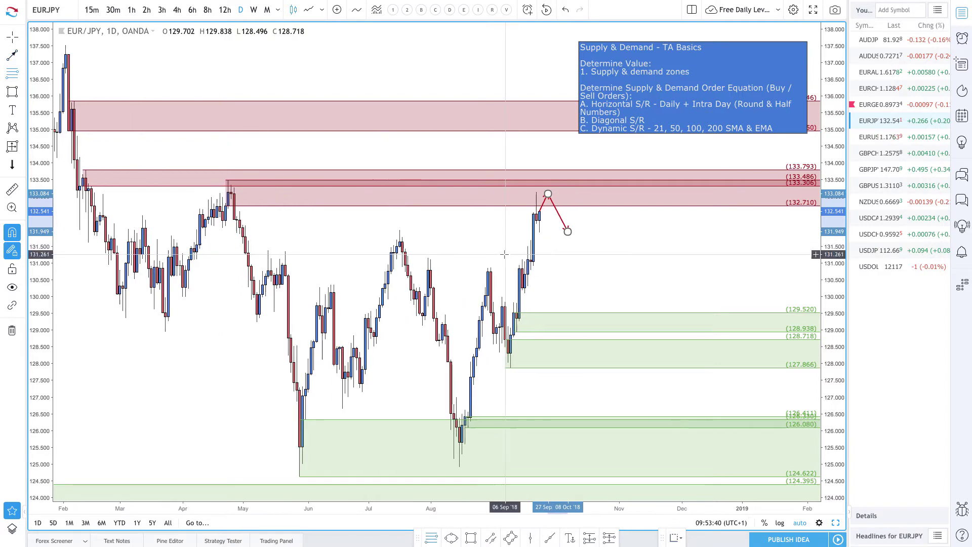
scroll(506, 261, "up", 2)
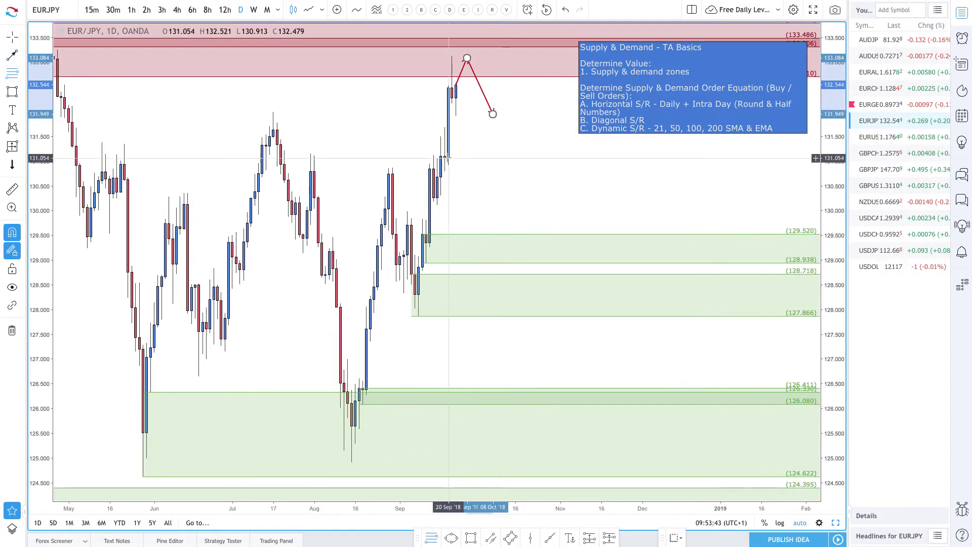
mouse_move(441, 157)
left_mouse_down()
mouse_move(448, 165)
mouse_move(437, 205)
mouse_move(453, 182)
mouse_move(430, 154)
left_mouse_up()
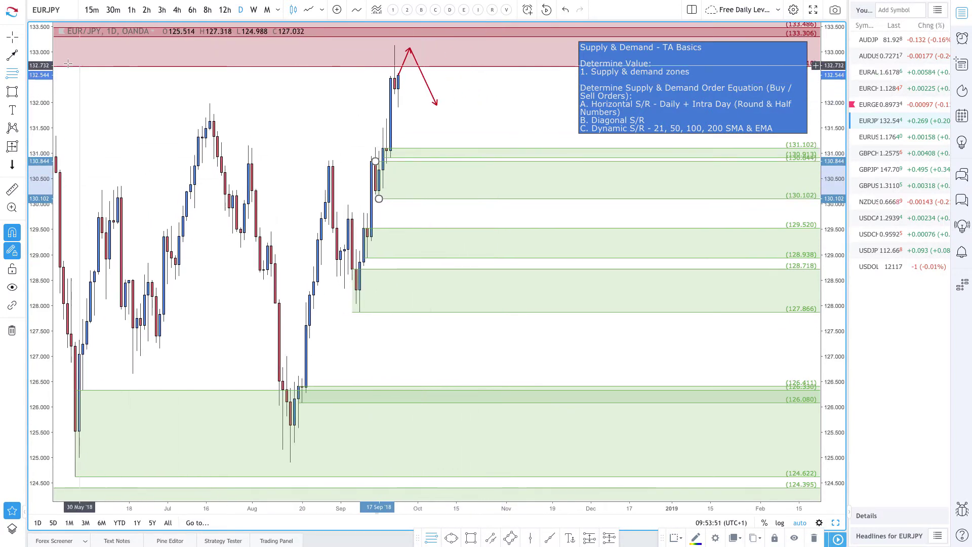
Extend the EUR/JPY forecast with an arrow from the last tip down to about 130.96 and another up to about 131.86.
left_click(13, 55)
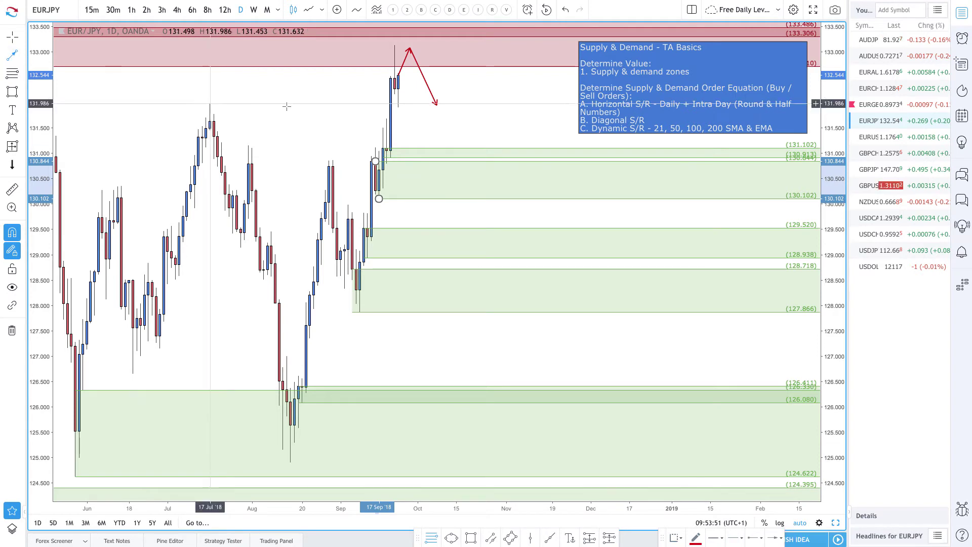
left_click(436, 104)
left_click(452, 154)
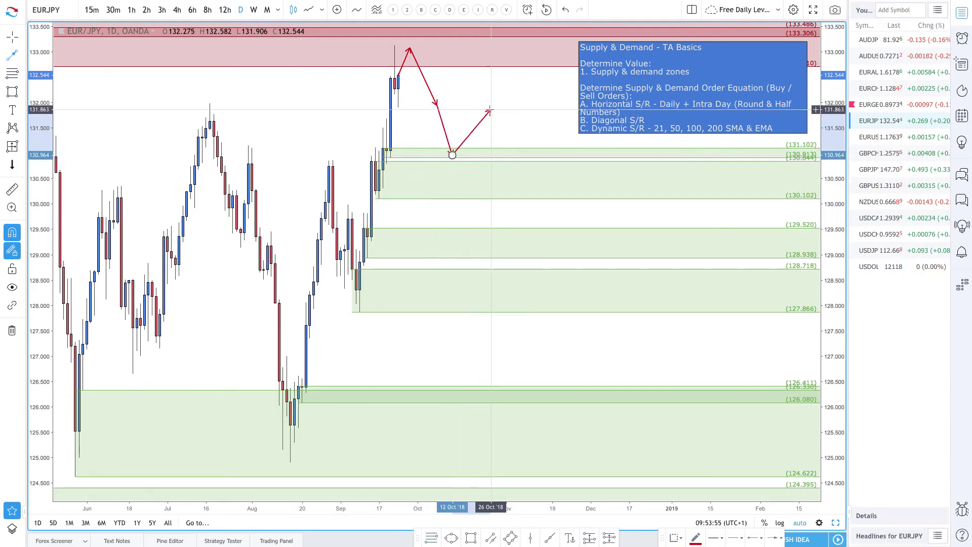
left_click(490, 110)
Draw two rising EUR/JPY arrows from the demand zones, about 130.65 up to 131.46 and about 129.1 up to 129.9.
left_click(471, 171)
left_click(509, 130)
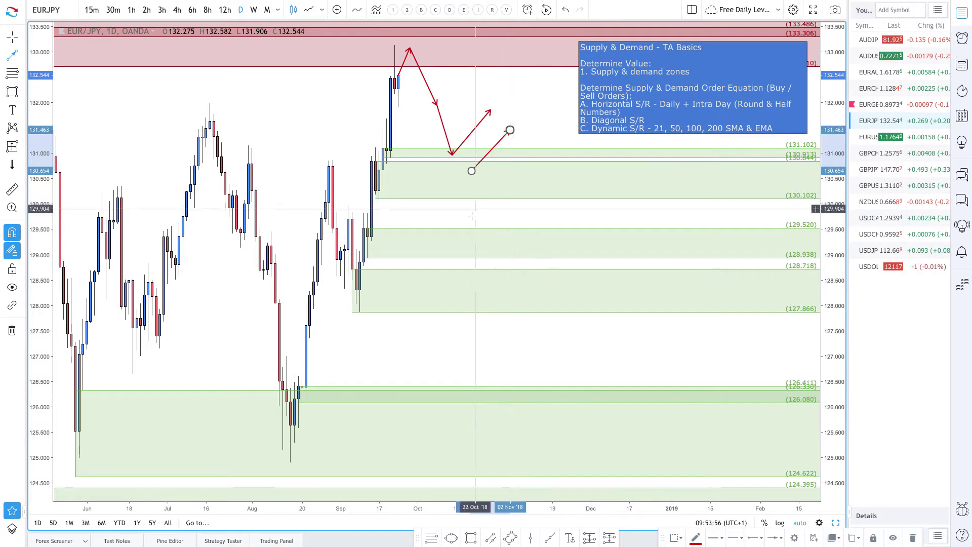
left_click(464, 249)
scroll(503, 202, "down", 2)
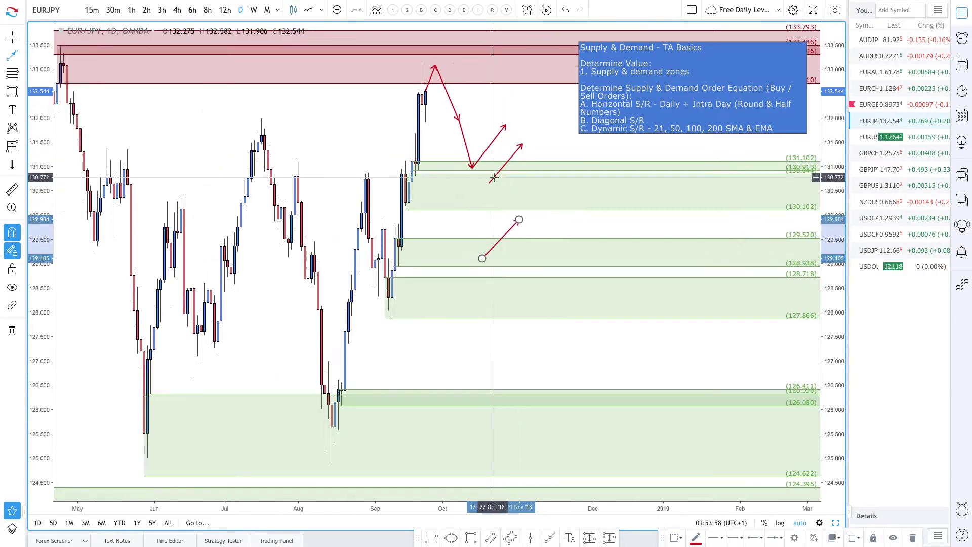
left_click(475, 203)
left_click(475, 203)
Switch to the EUR/GBP chart and examine where the upper demand zone, horizontal band and rising channel meet the mid-September candles.
scroll(552, 218, "down", 1)
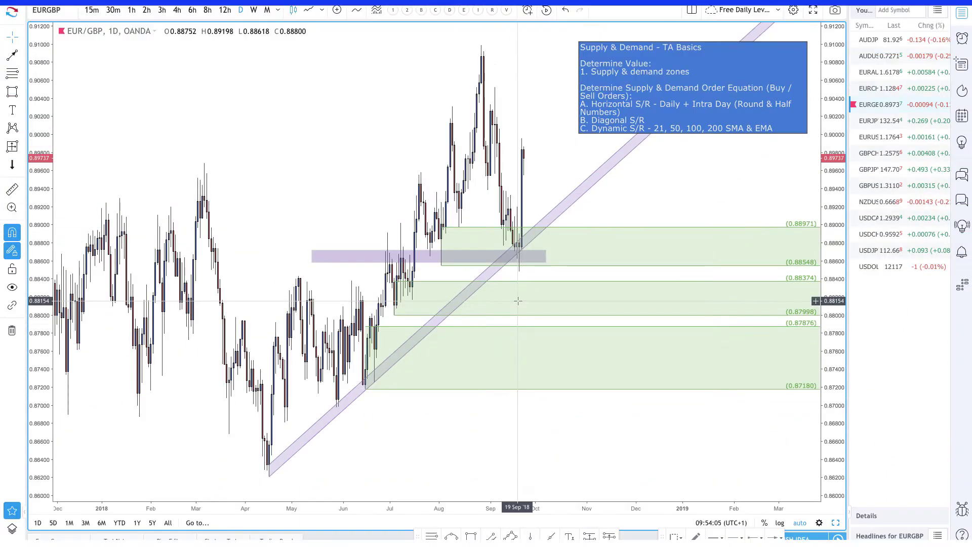
scroll(518, 301, "up", 3)
scroll(517, 301, "up", 2)
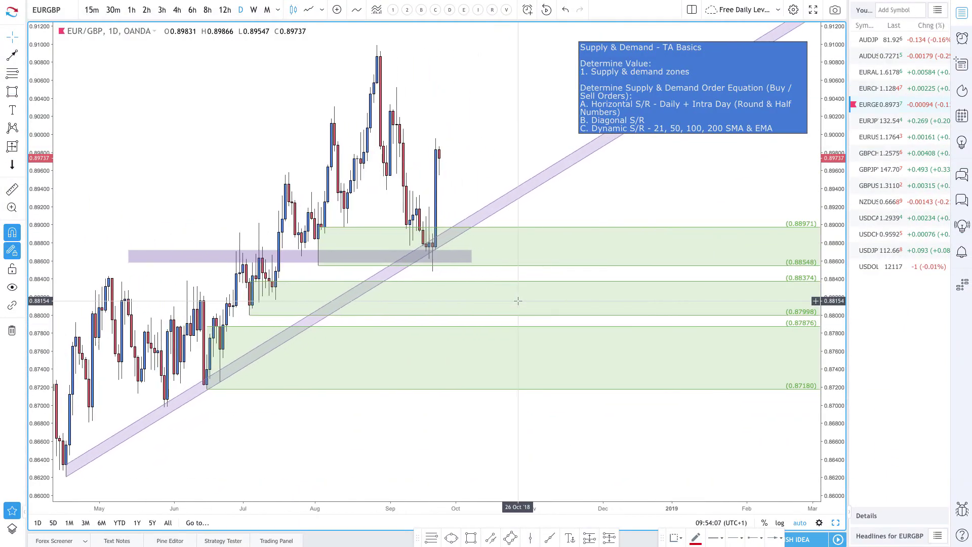
right_click(517, 301)
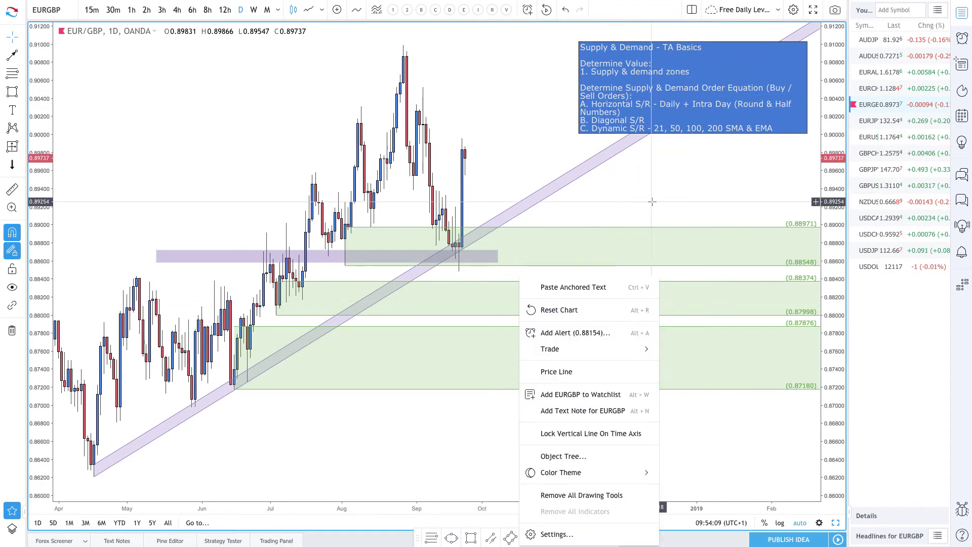
left_click(598, 152)
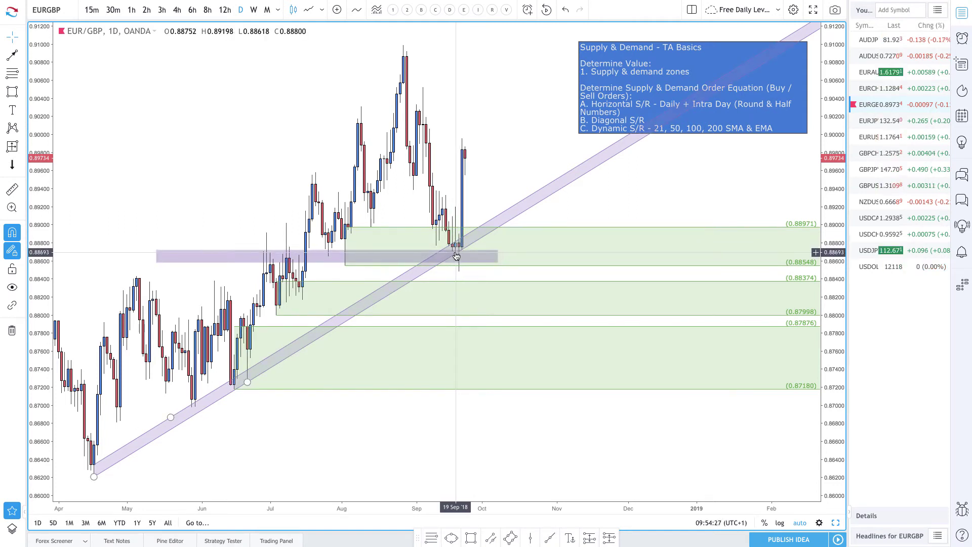
scroll(456, 256, "up", 5)
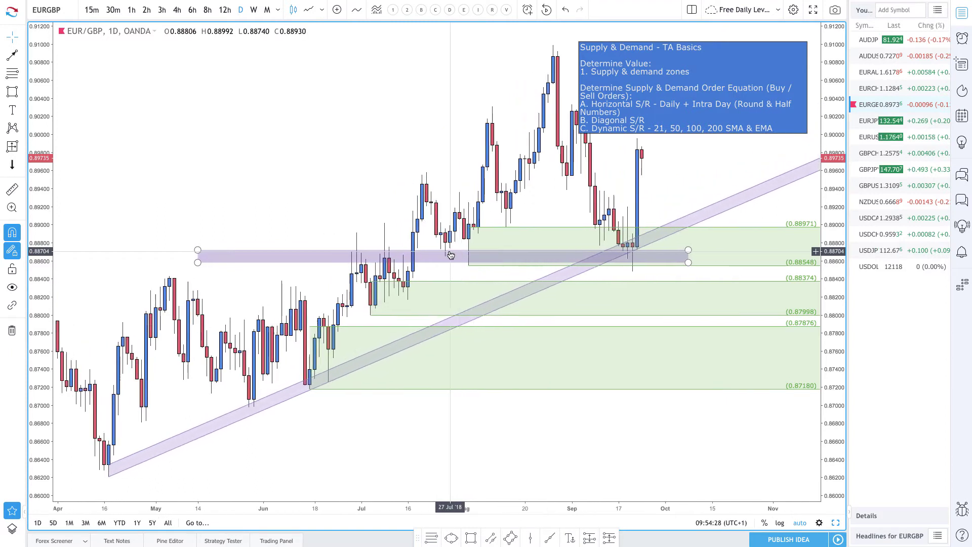
scroll(546, 258, "up", 1)
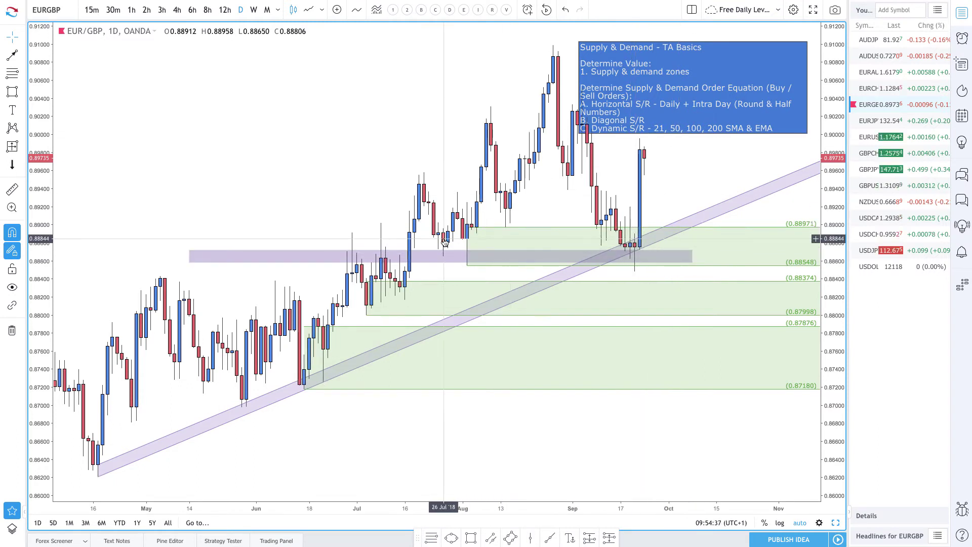
scroll(445, 242, "up", 1)
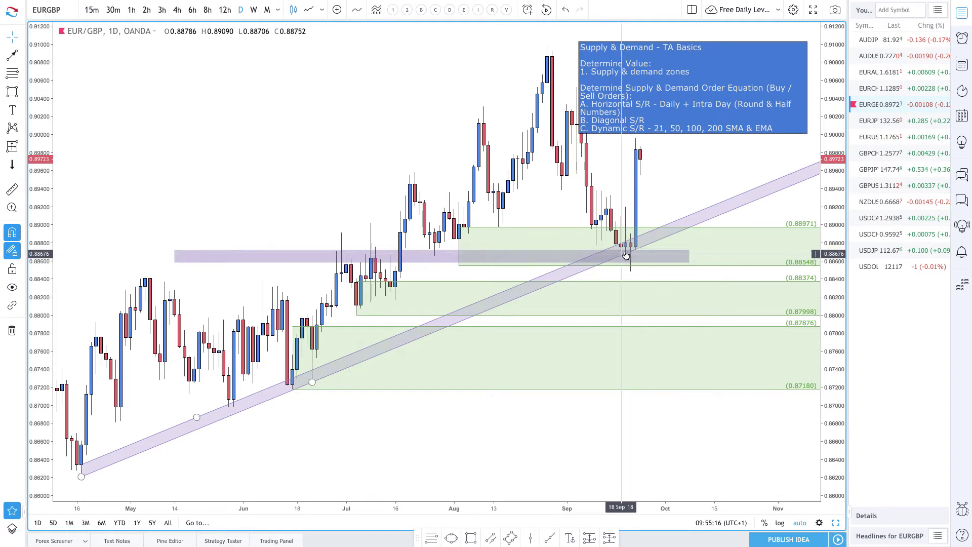
scroll(572, 182, "right", 2)
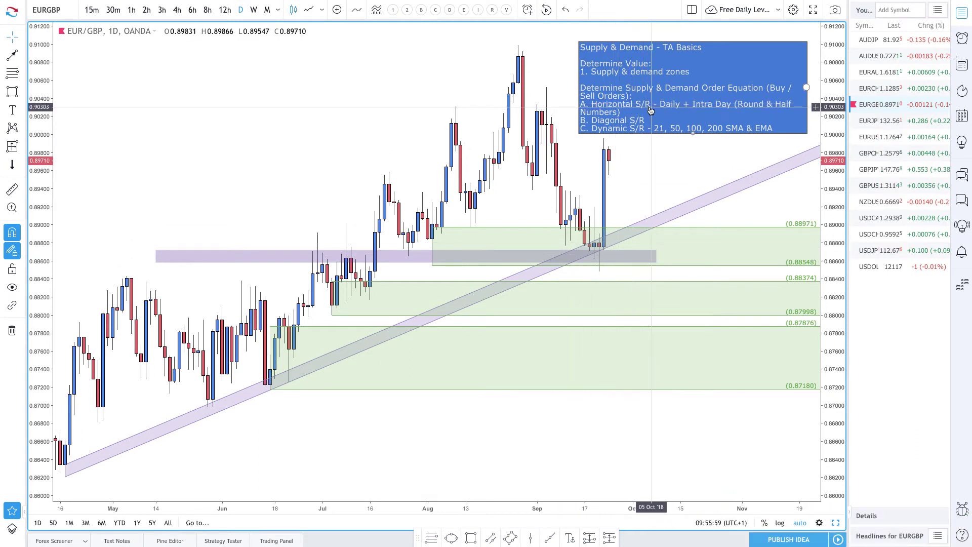
left_click_drag(544, 123, 518, 123)
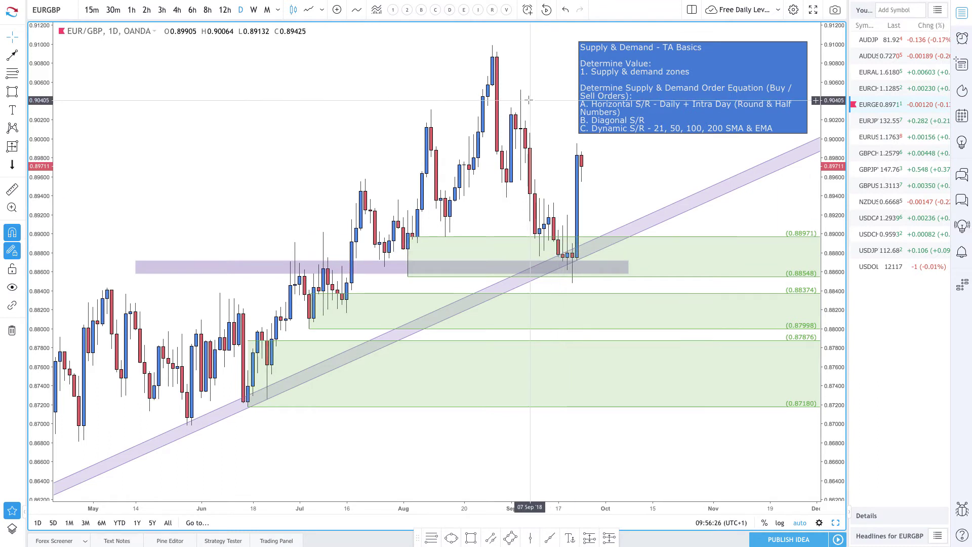
left_click(568, 262)
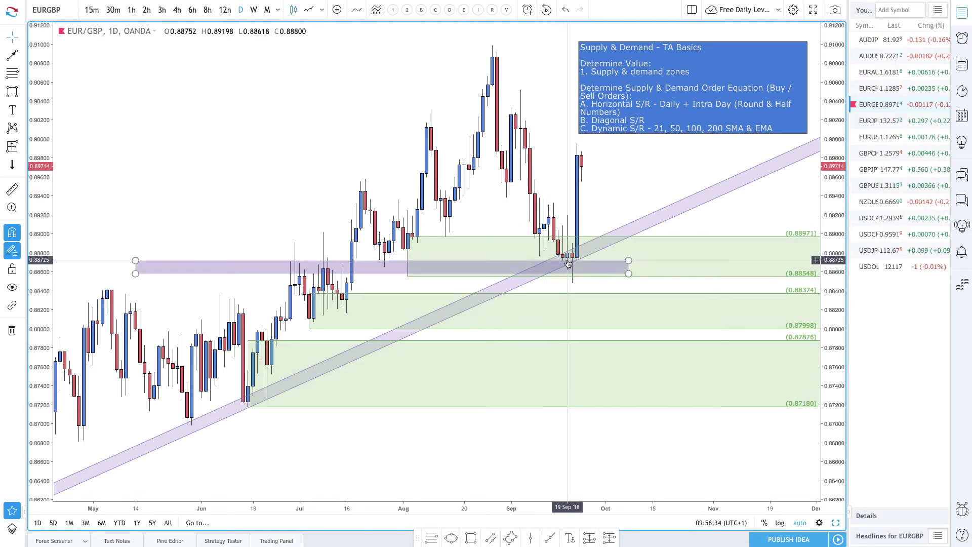
scroll(493, 312, "down", 4)
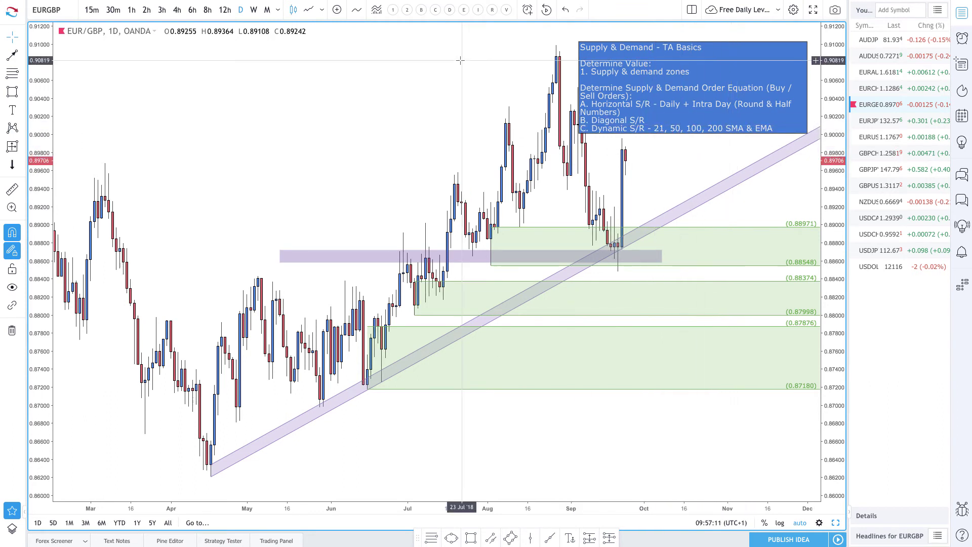
Apply the first favorite indicator template to overlay moving averages on EUR/GBP and examine them at the 17 to 21 September candles.
left_click(394, 10)
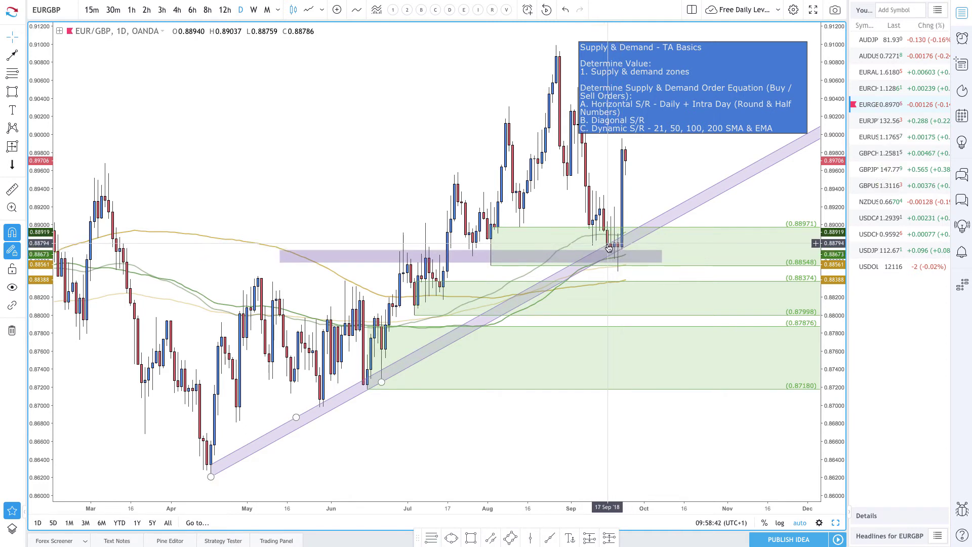
left_click(618, 255)
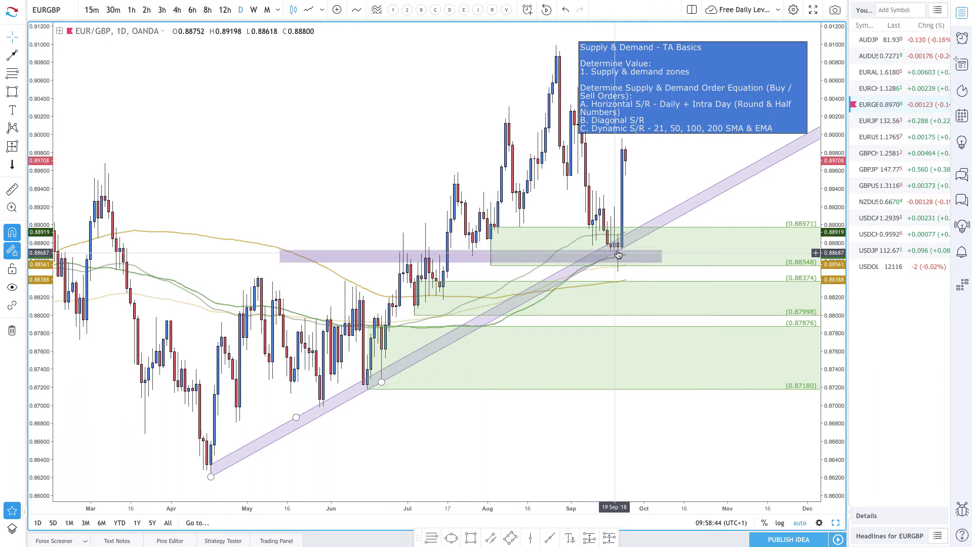
left_click(616, 261)
scroll(618, 258, "up", 2)
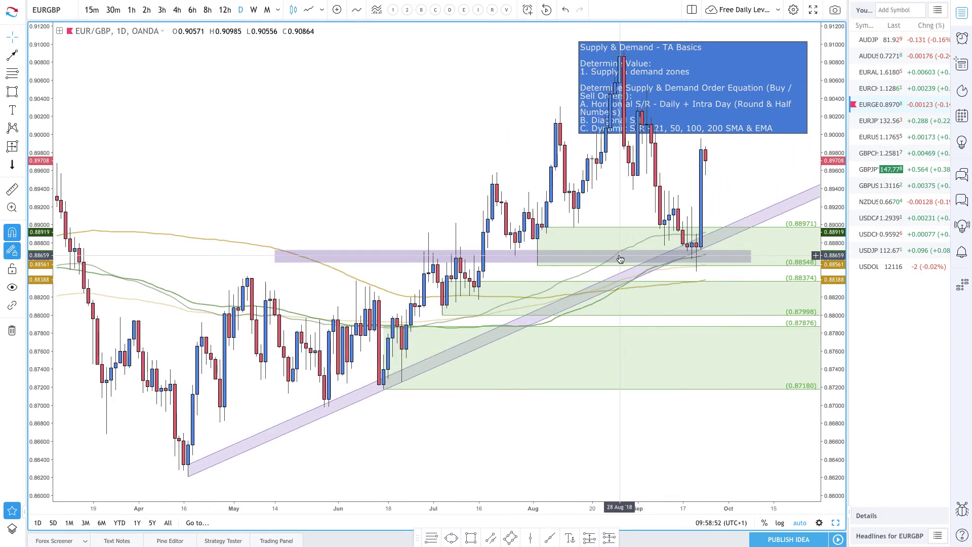
scroll(620, 259, "up", 3)
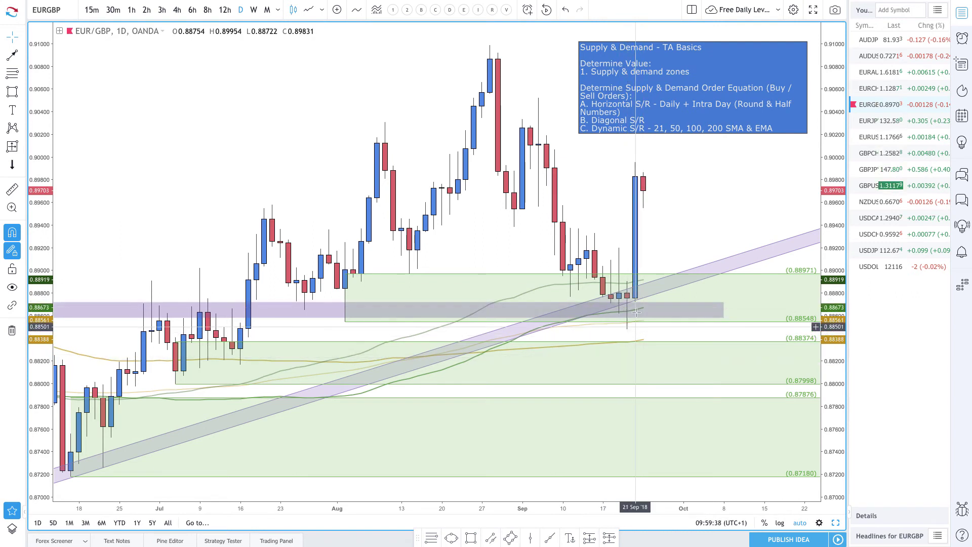
scroll(622, 322, "down", 1)
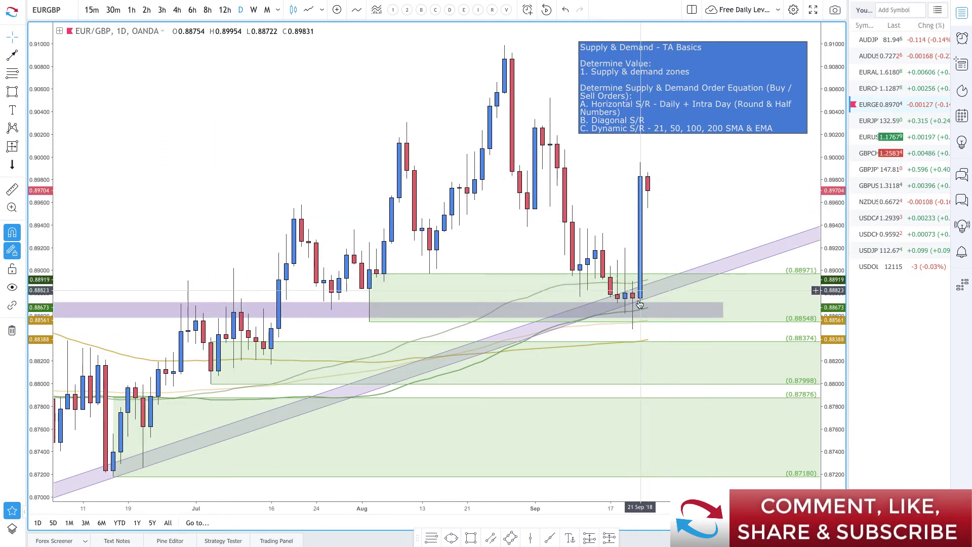
scroll(631, 300, "down", 5)
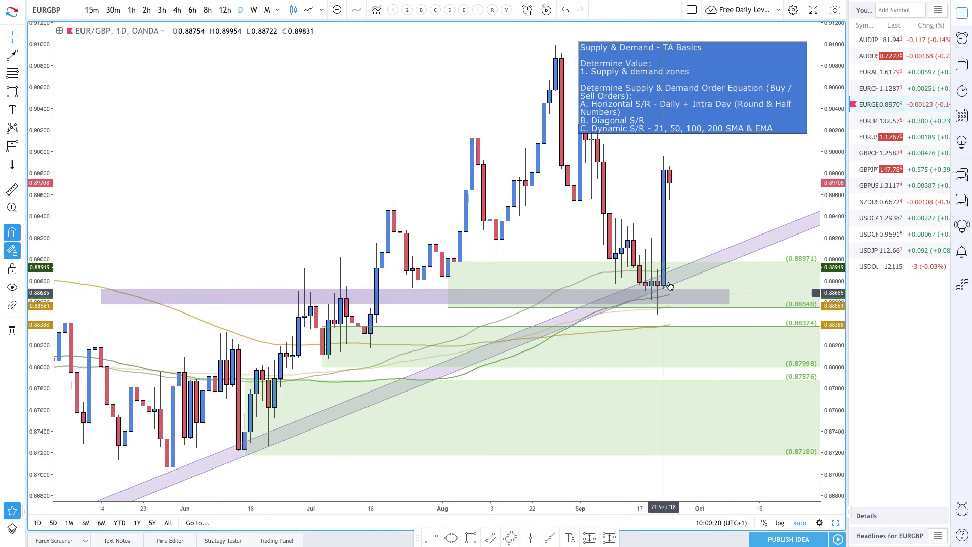
left_click(661, 298)
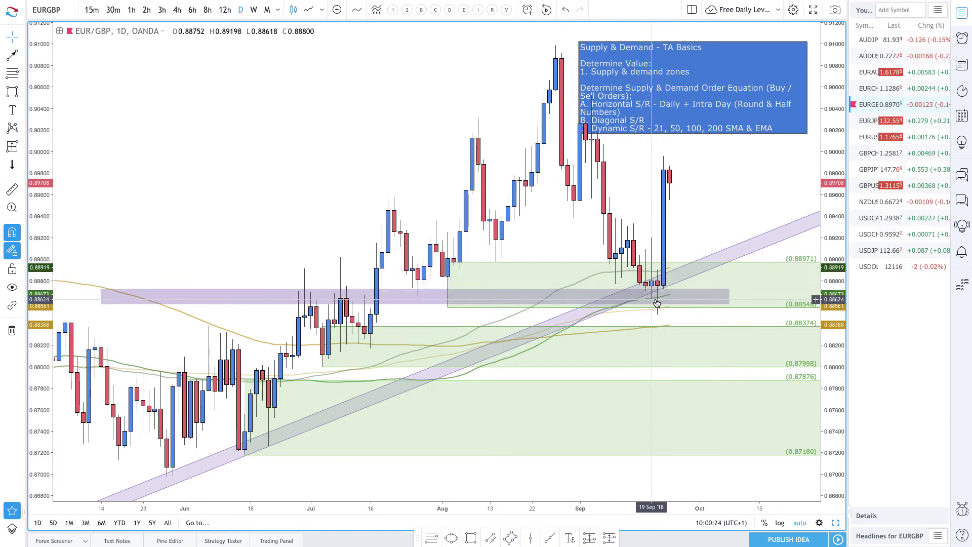
Draw a zone from 0.90108 up to 0.90520 at the 5 September EUR/GBP candle and apply the Supply Zone template.
left_click(159, 74)
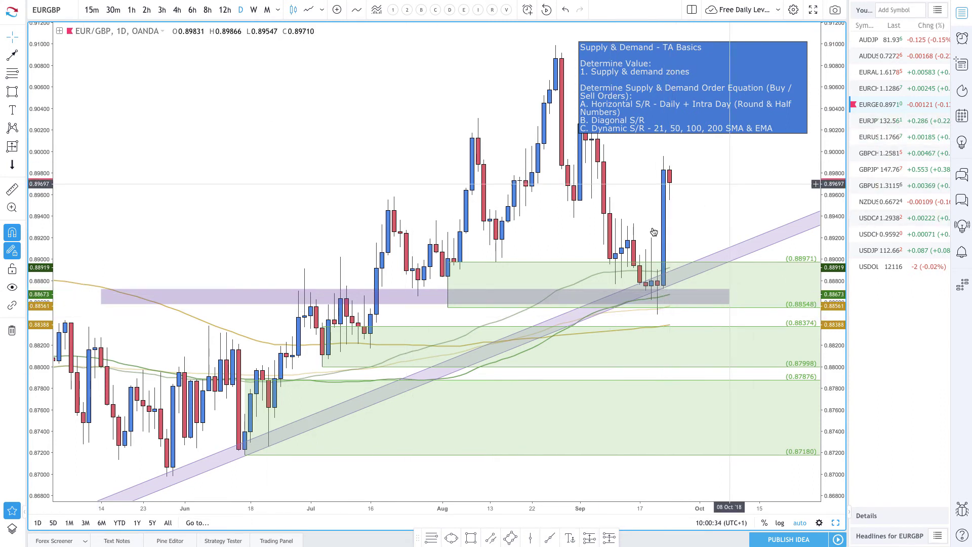
scroll(609, 210, "up", 1)
left_click_drag(499, 218, 424, 219)
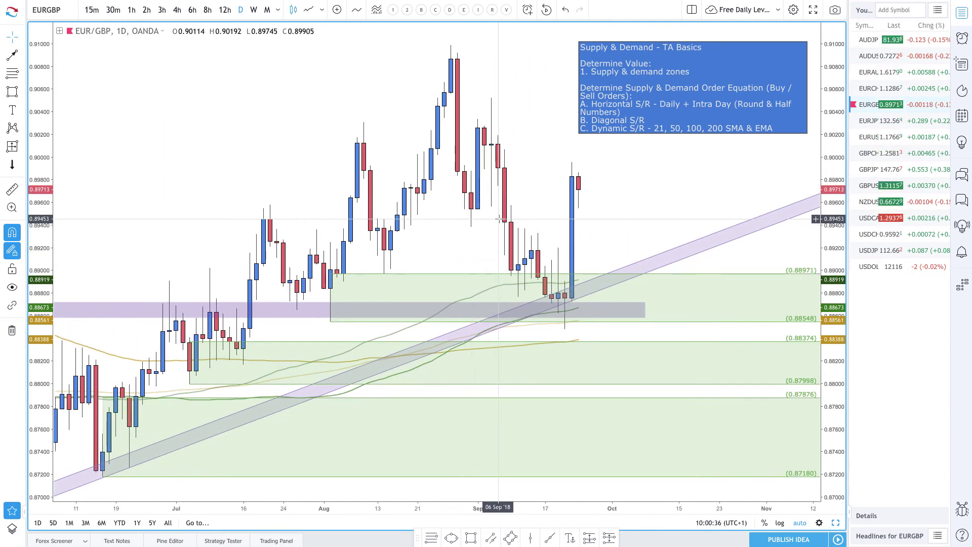
left_click(13, 73)
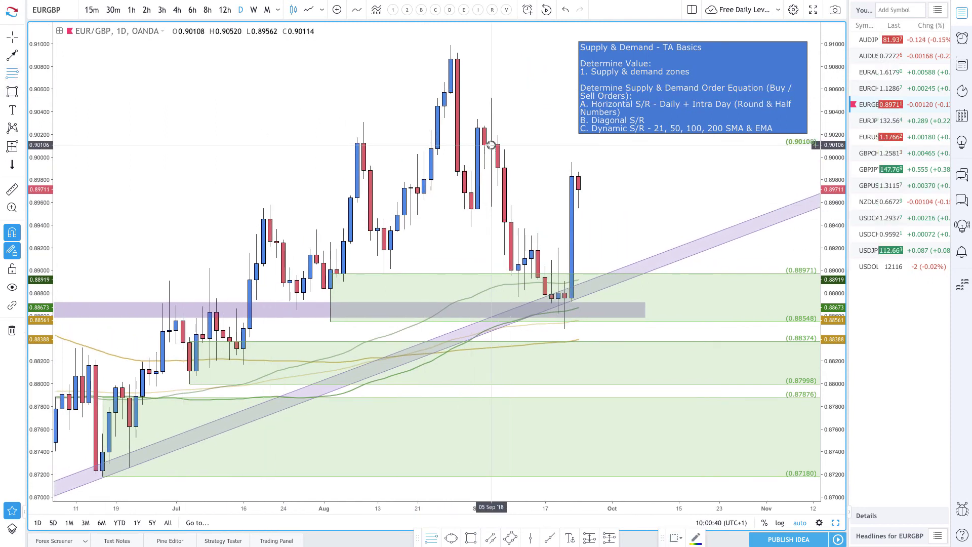
left_click_drag(491, 145, 492, 98)
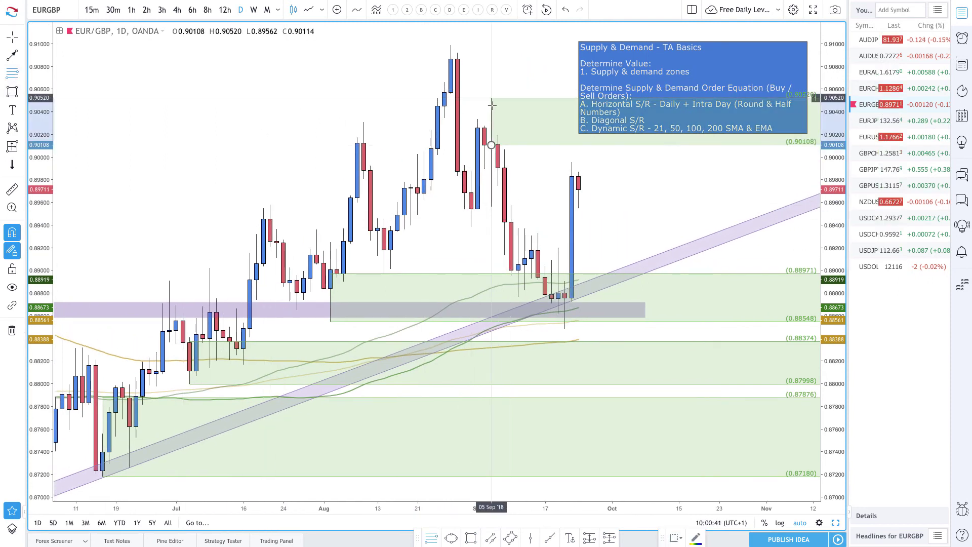
left_click(672, 537)
left_click(688, 474)
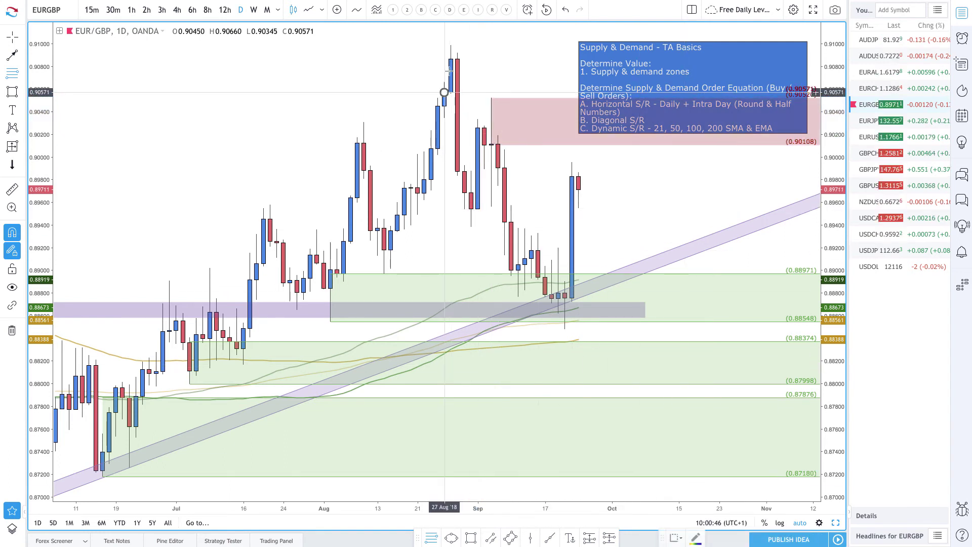
Draw a supply zone from 0.90571 to 0.90985 at the 27 to 28 August candles and start the zone below it one candle earlier.
left_click_drag(444, 92, 451, 45)
key("Escape")
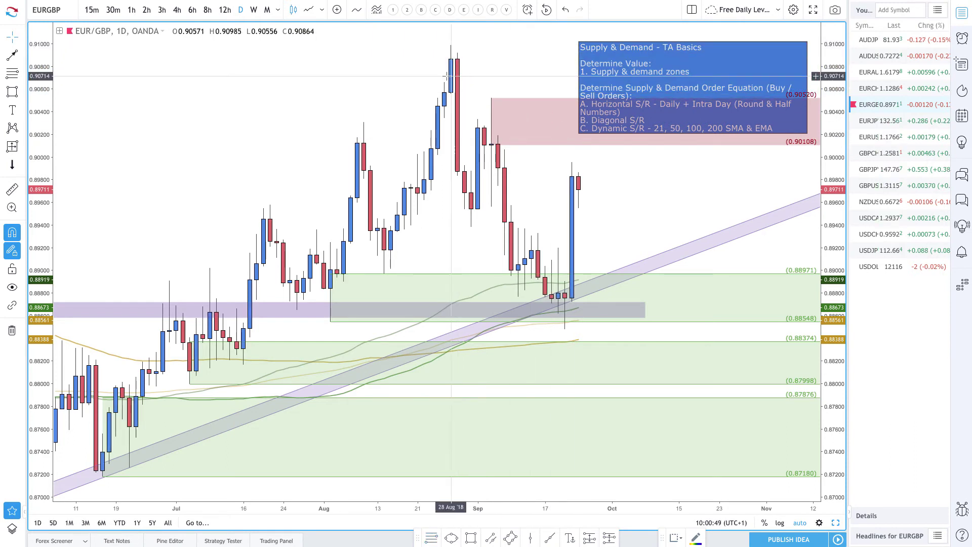
left_click(14, 76)
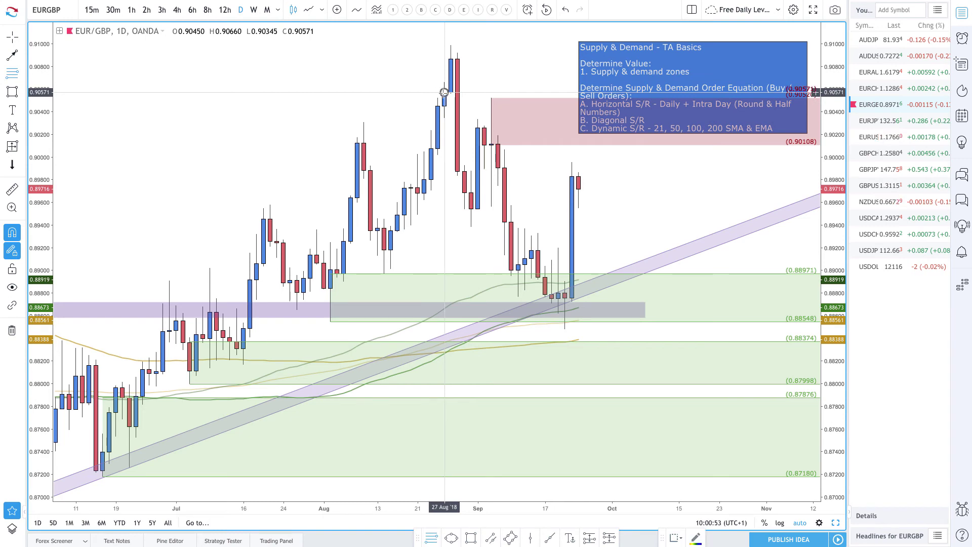
left_click_drag(444, 92, 451, 45)
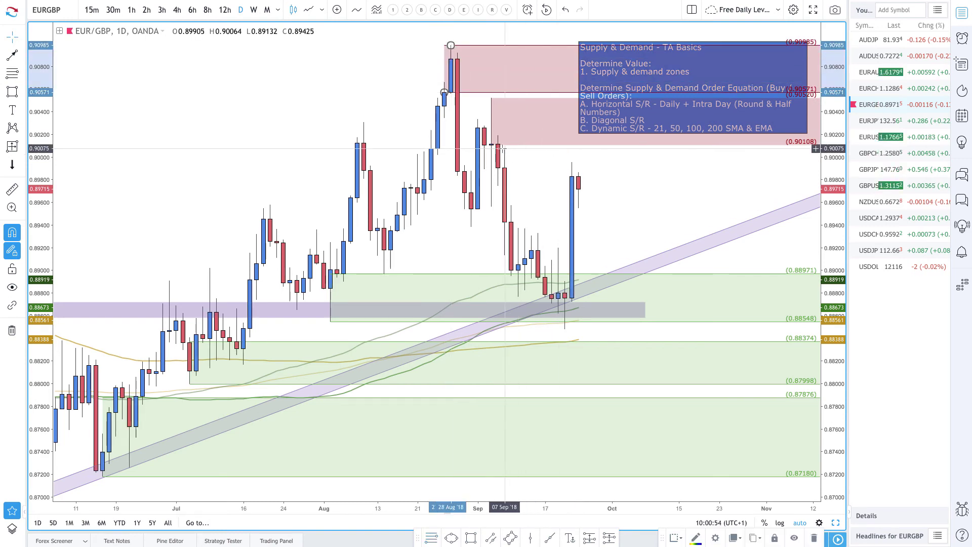
left_click(491, 145)
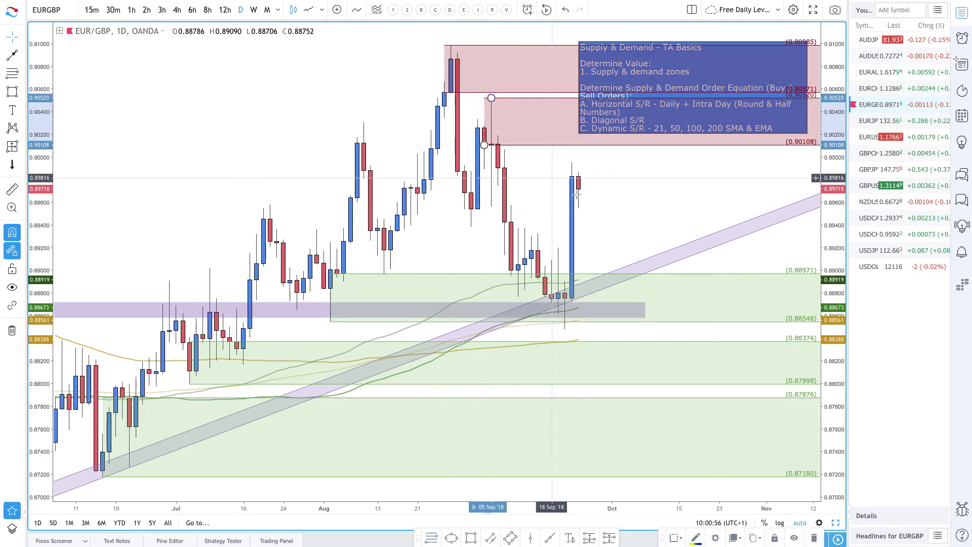
Draw EUR/GBP arrows from the last candle up to about 0.9031 and down to about 0.8982, plus another falling from about 0.9029 to 0.8986.
left_click_drag(456, 178, 362, 178)
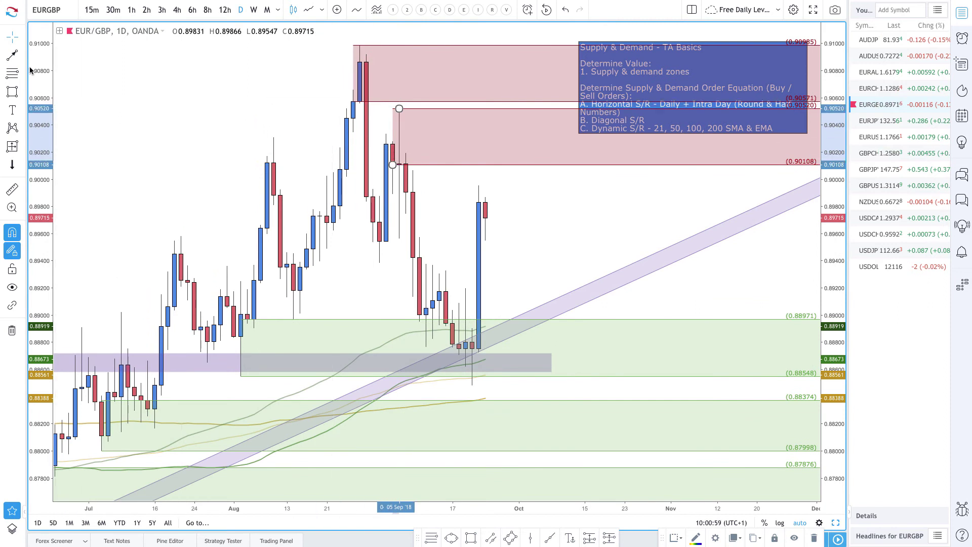
left_click(12, 56)
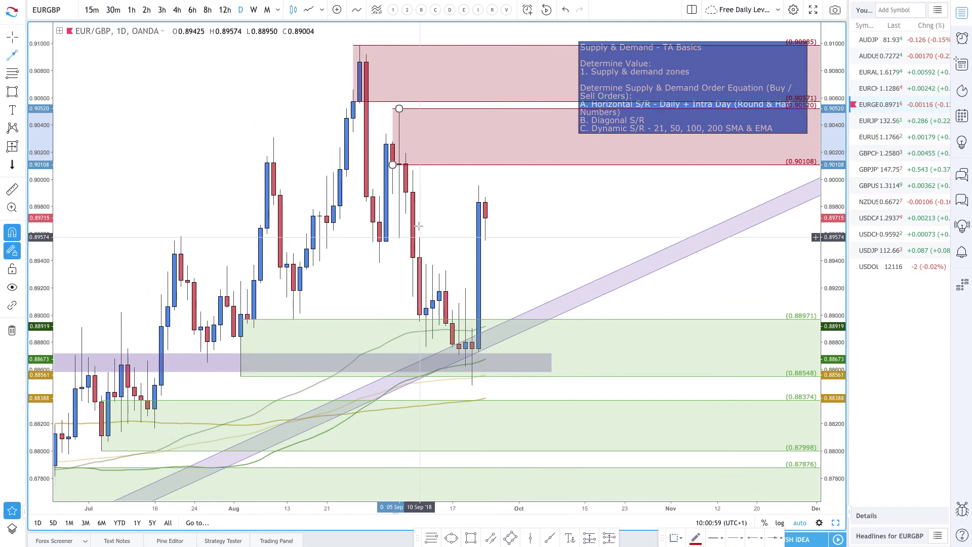
left_click(485, 218)
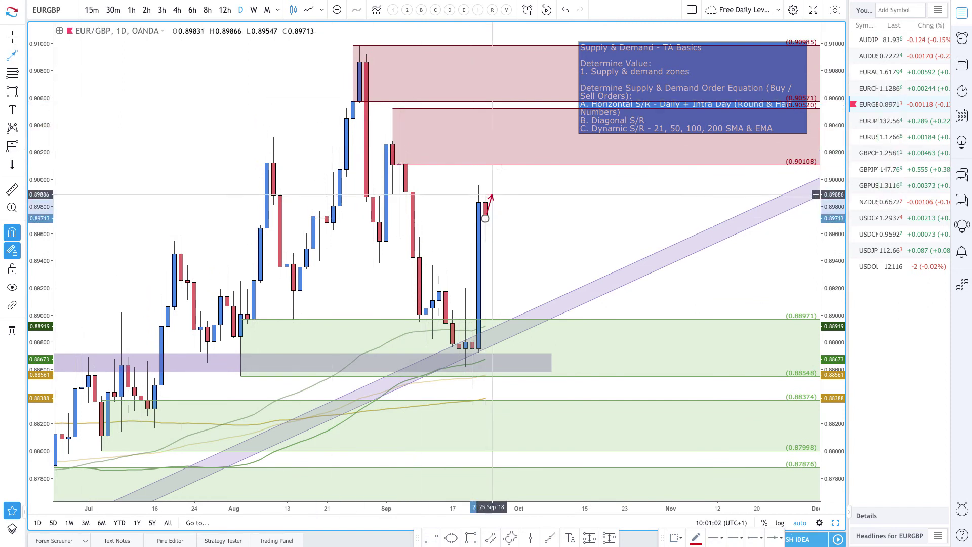
left_click(517, 138)
double_click(552, 204)
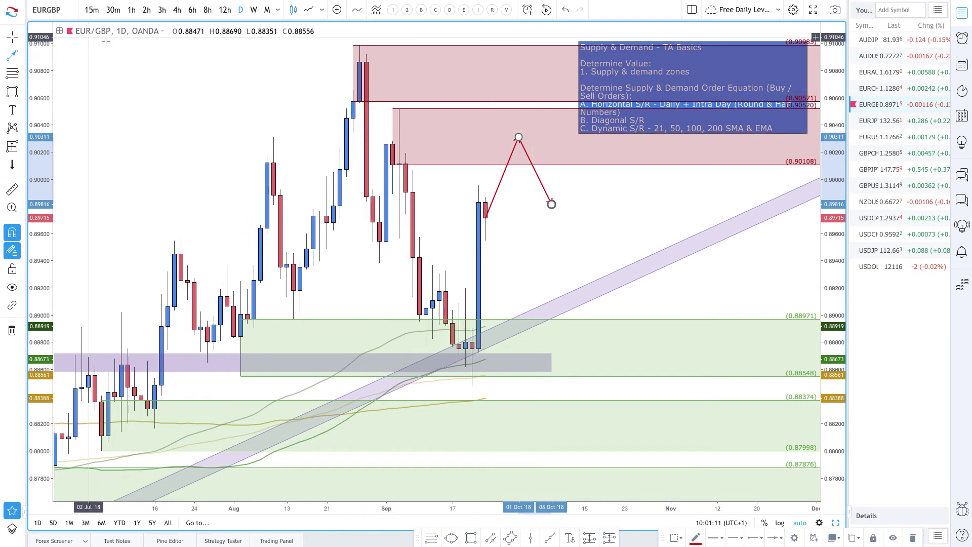
left_click(540, 140)
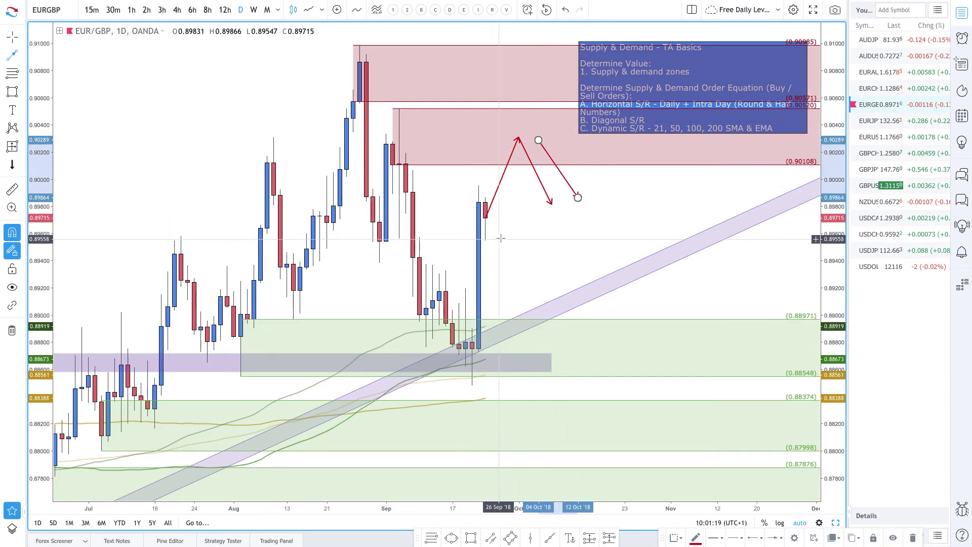
Draw EUR/GBP arrows from the last candle down to about 0.8883 in the upper demand zone and back up to about 0.8918.
left_click(485, 218)
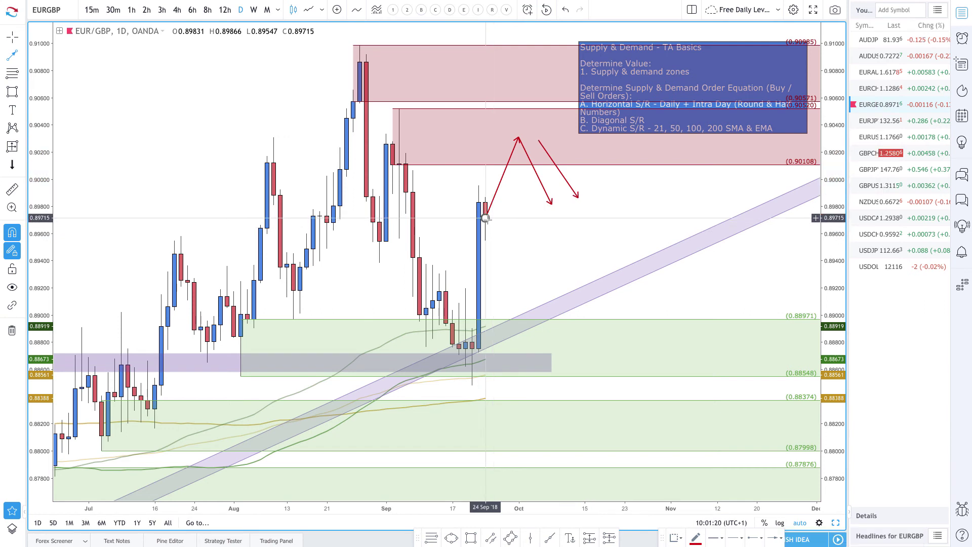
left_click(532, 338)
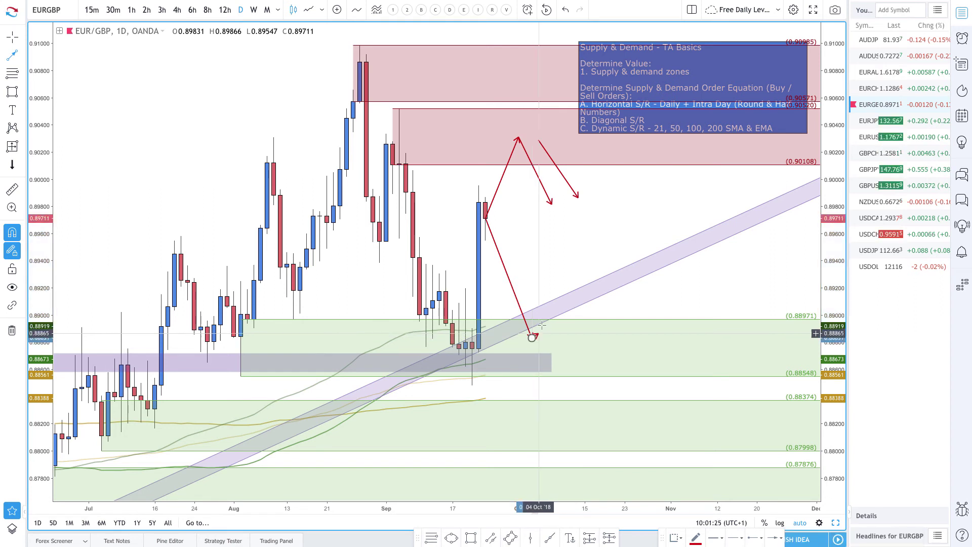
double_click(565, 291)
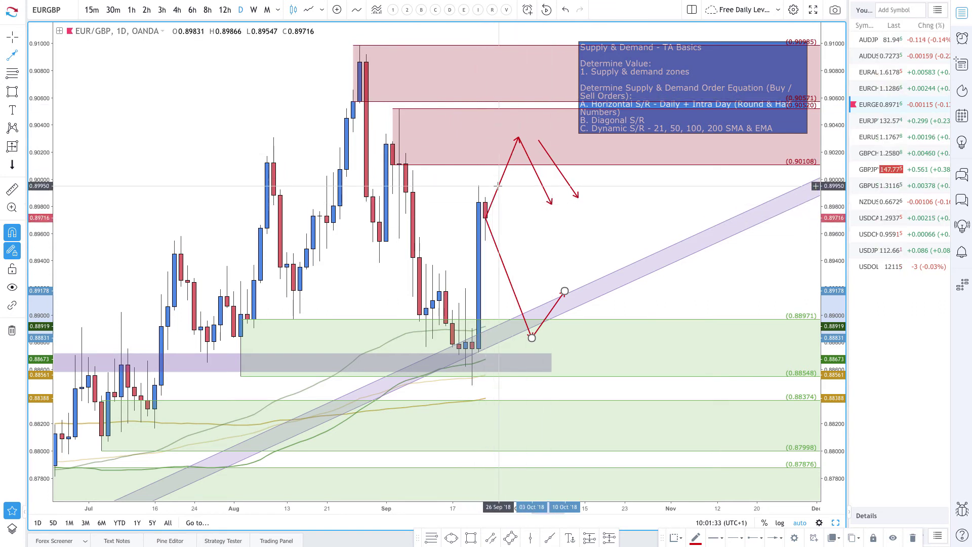
Draw two horizontal EUR/GBP arrows from the latest candles, at about 0.8983 to 15 October and at about 0.8954 to 22 October.
left_click(478, 202)
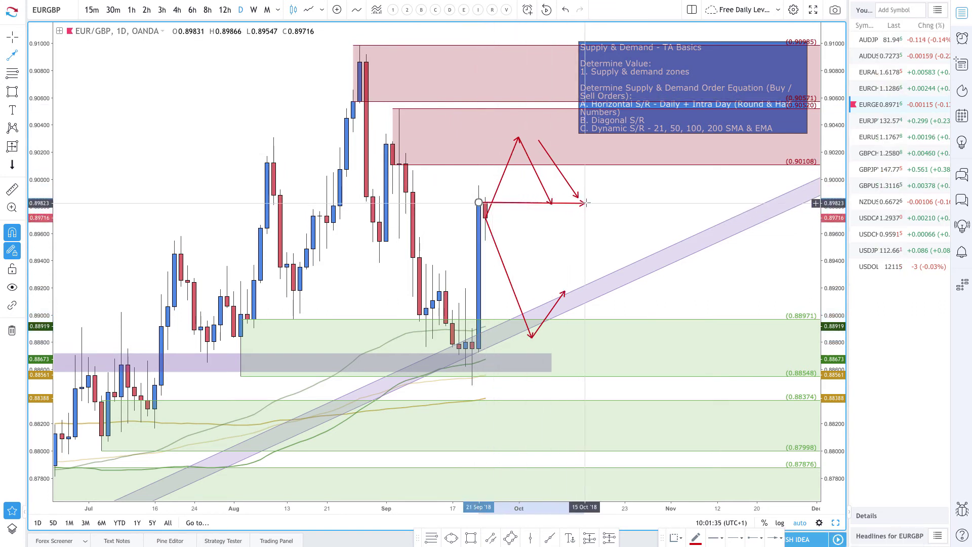
double_click(585, 202)
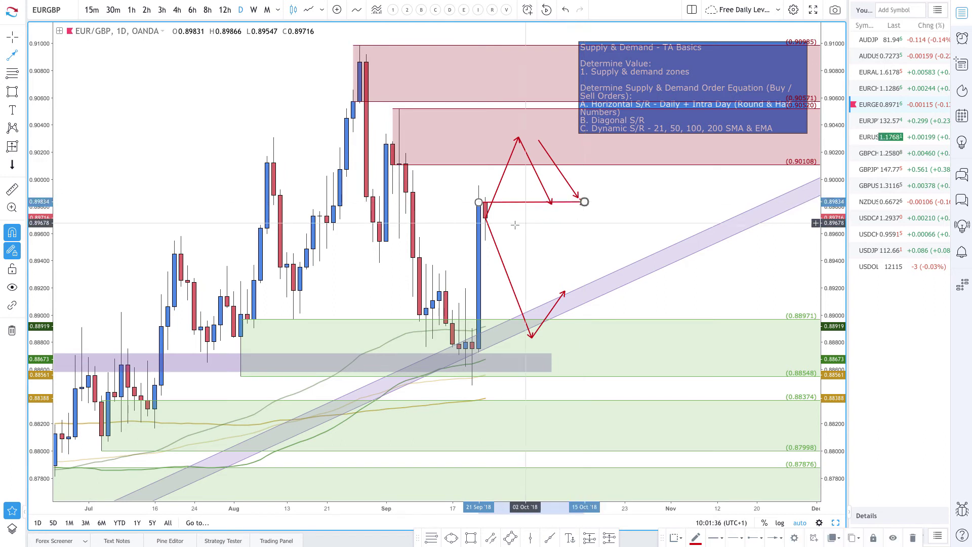
left_click(485, 241)
double_click(616, 242)
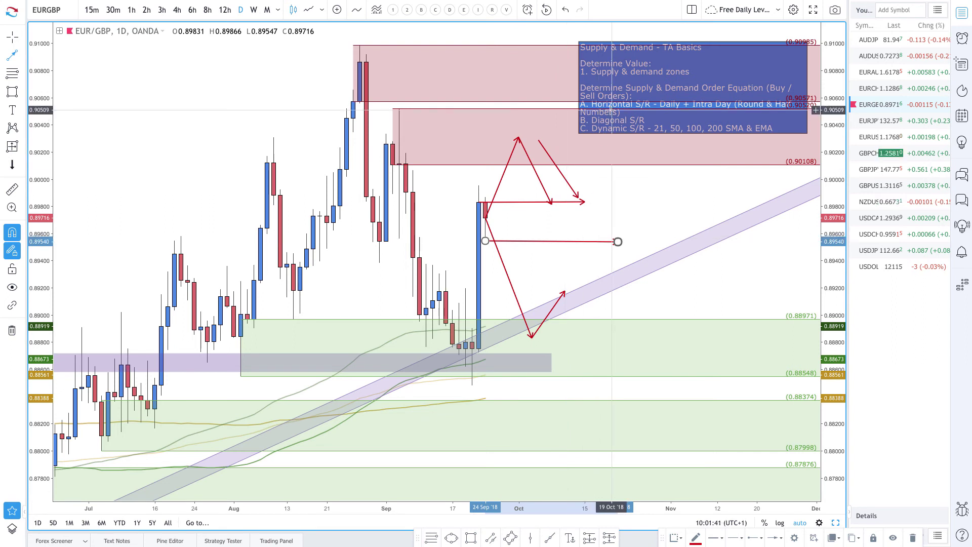
left_click(558, 207)
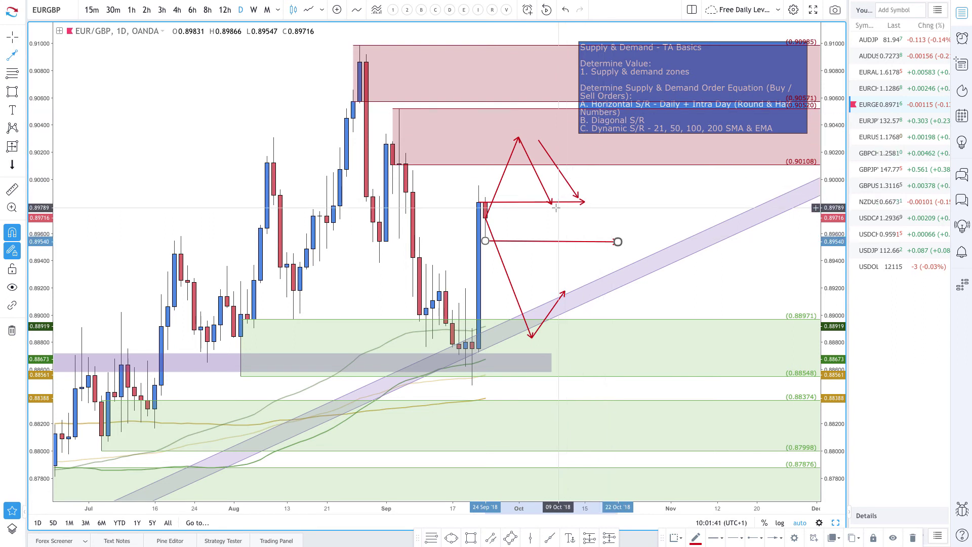
double_click(585, 148)
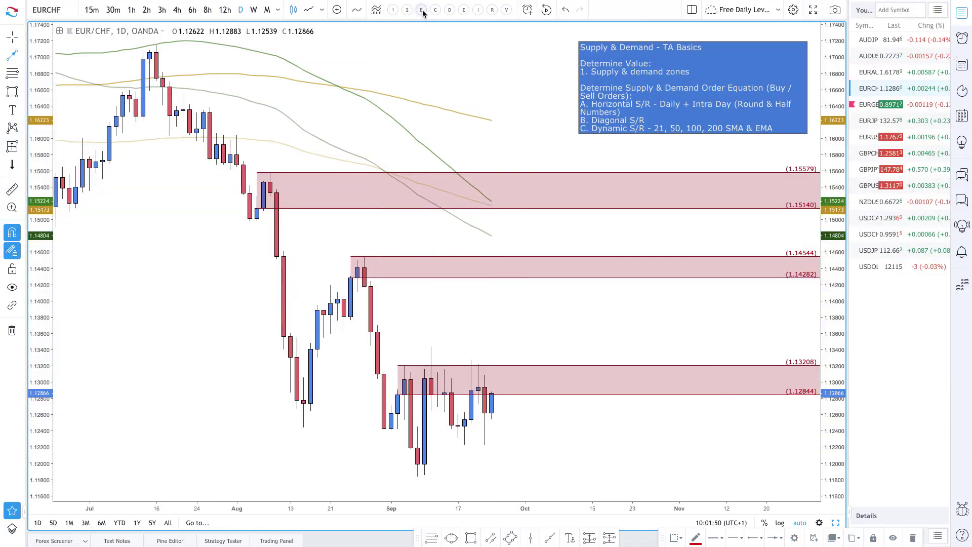
Switch to the EUR/CHF chart and apply the third favorite indicator template to remove the moving averages.
left_click(423, 13)
scroll(429, 273, "down", 5)
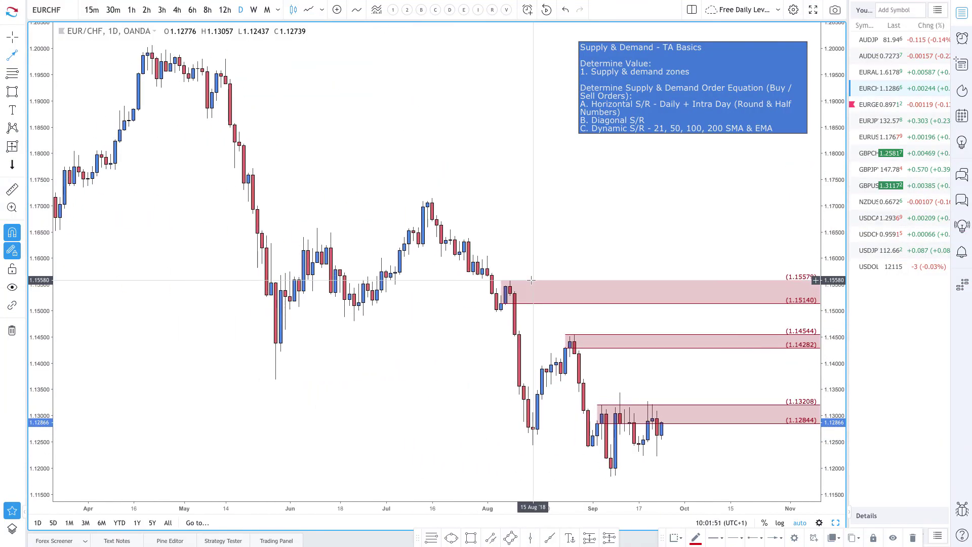
scroll(429, 273, "up", 4)
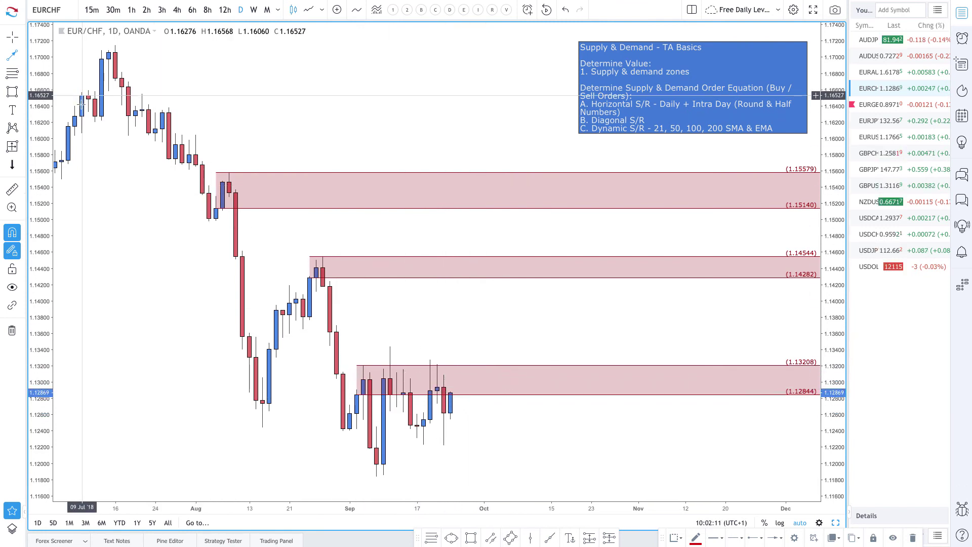
Draw a falling EUR/CHF arrow from about 1.1311 in the lowest supply zone on 27 September to about 1.1260 on 3 October.
left_click(22, 57)
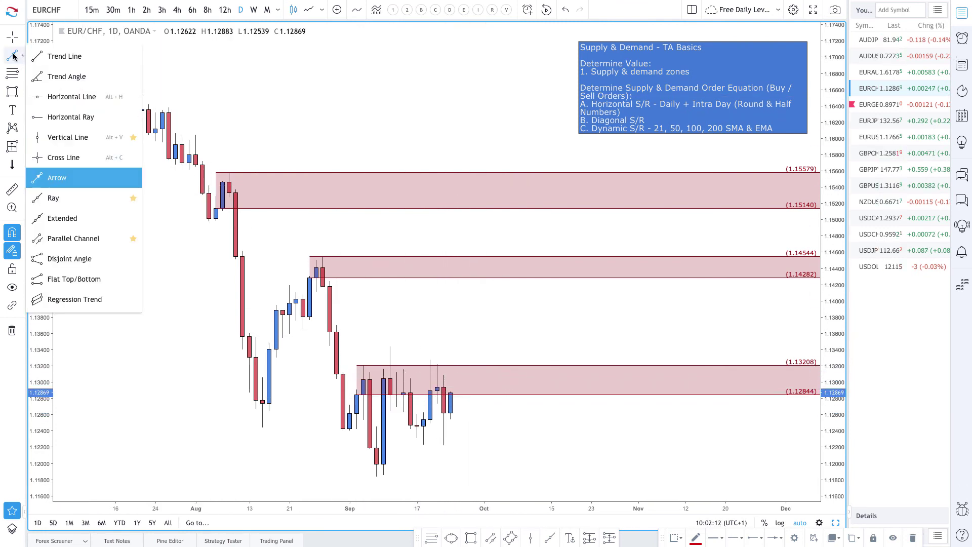
left_click(470, 373)
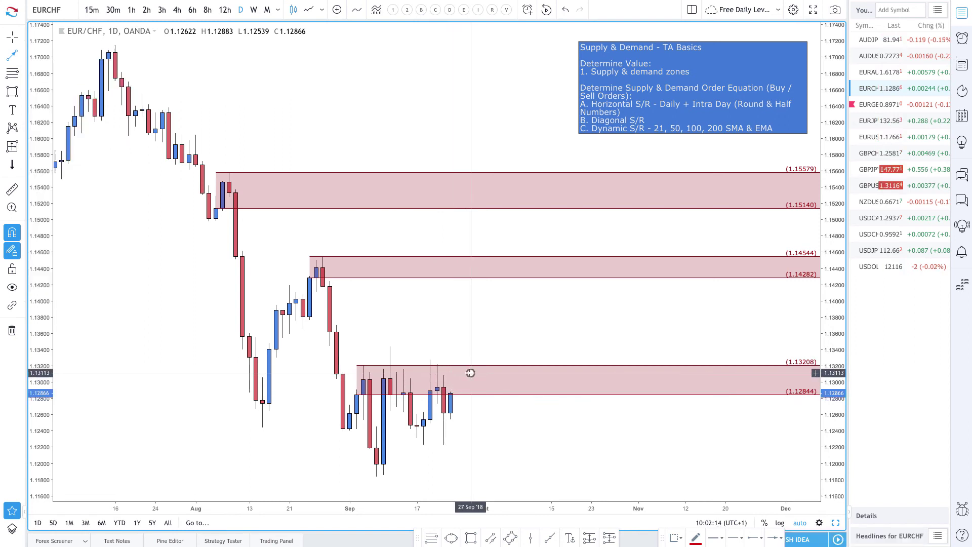
left_click(497, 414)
Draw a EUR/CHF zone from 1.12188 down to 1.11837 at the 6 to 7 September candles and apply the Demand Zone template.
scroll(466, 450, "down", 2)
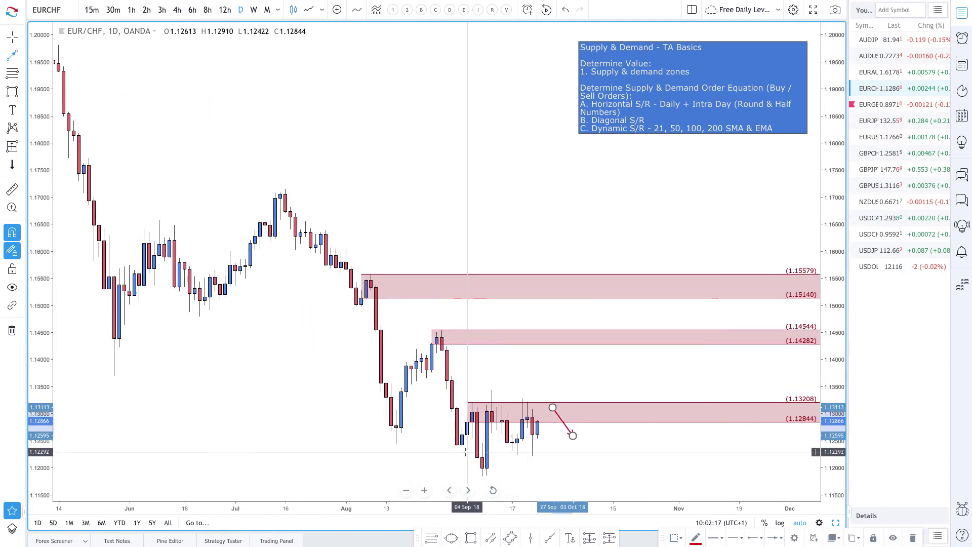
scroll(466, 450, "down", 1)
scroll(364, 277, "down", 2)
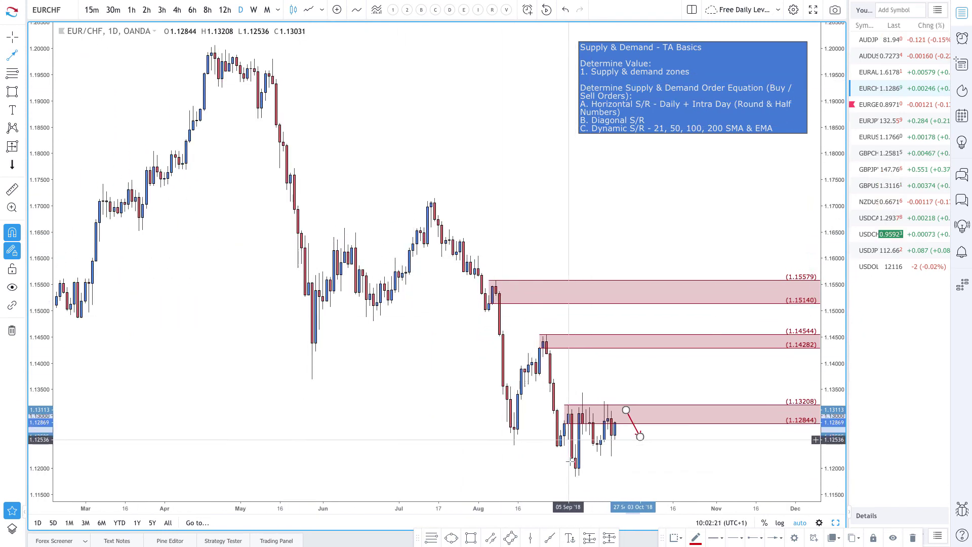
scroll(569, 440, "up", 2)
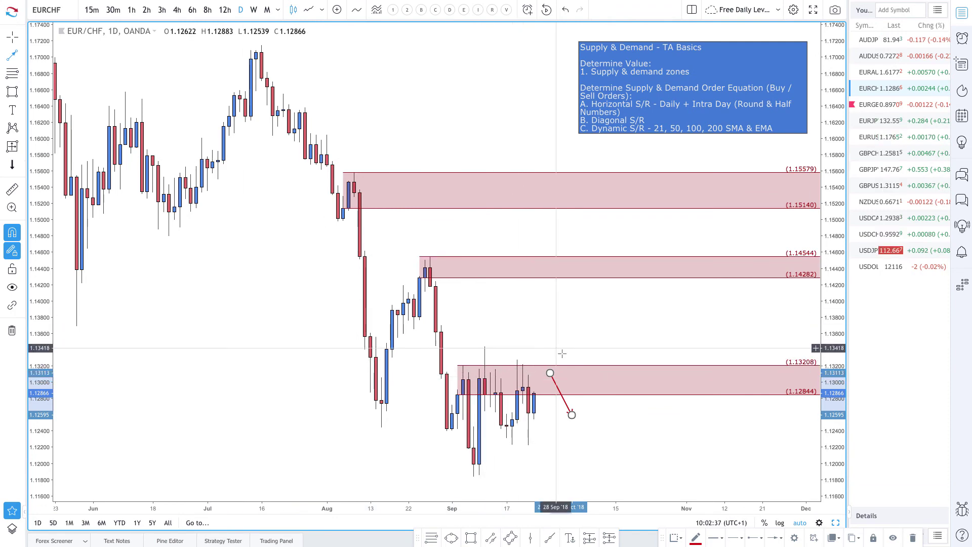
scroll(473, 383, "up", 2)
scroll(473, 383, "up", 2)
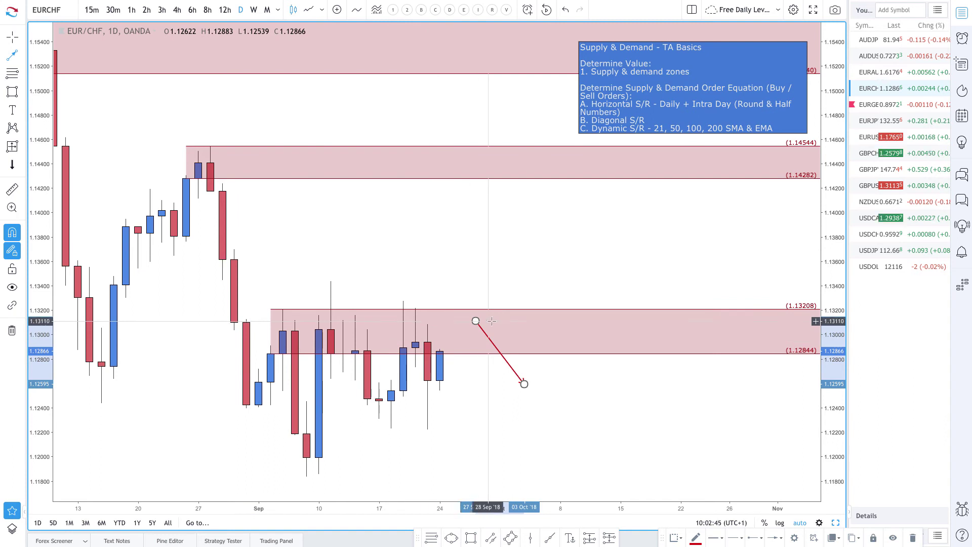
scroll(477, 378, "down", 1)
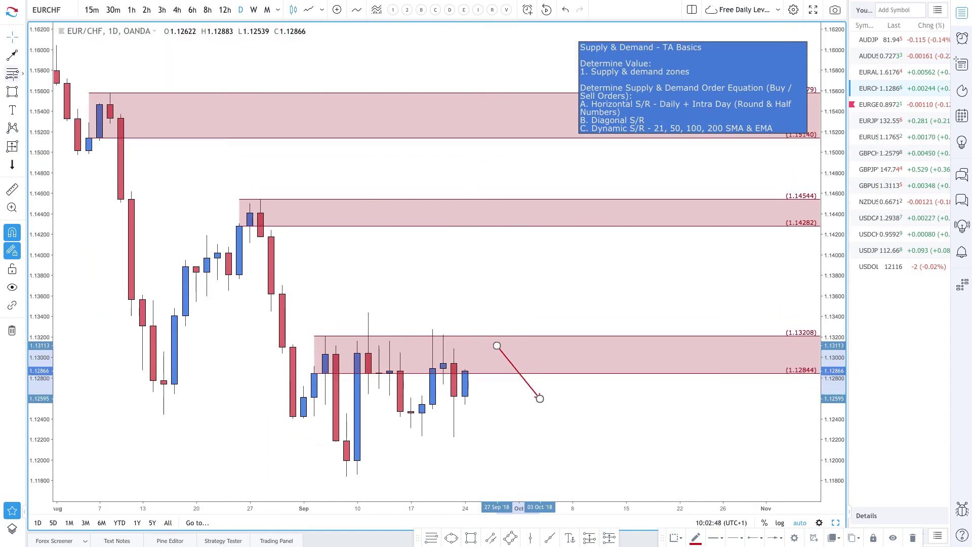
key("alt+f")
left_click(336, 441)
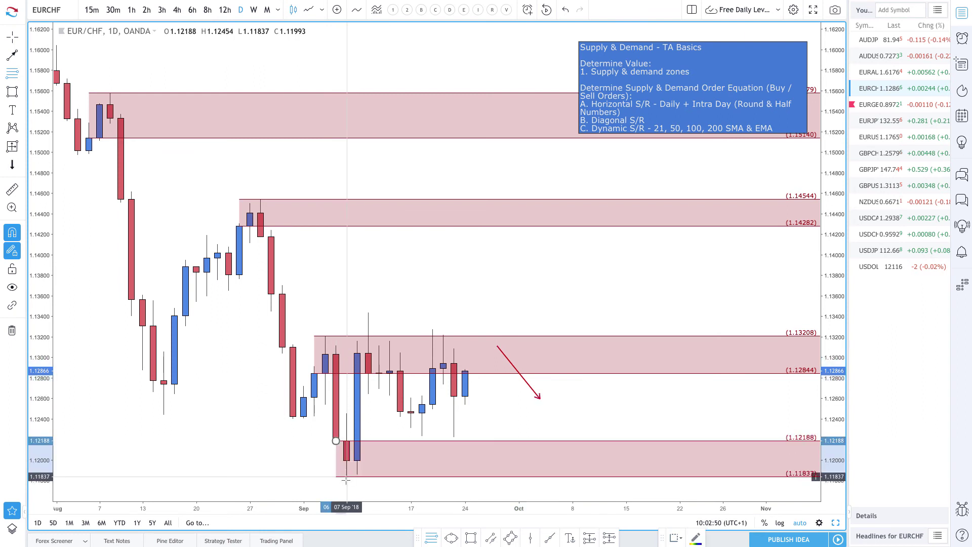
left_click(676, 538)
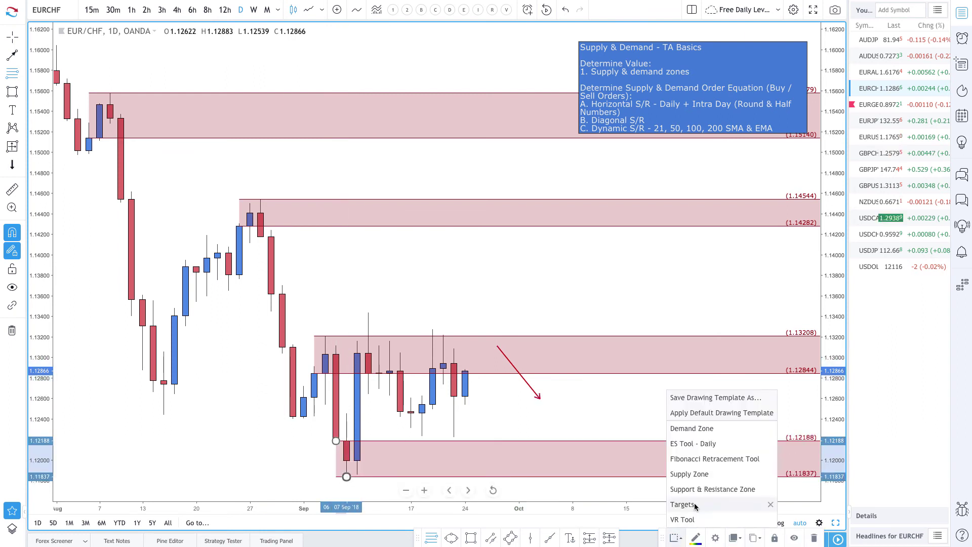
left_click(692, 429)
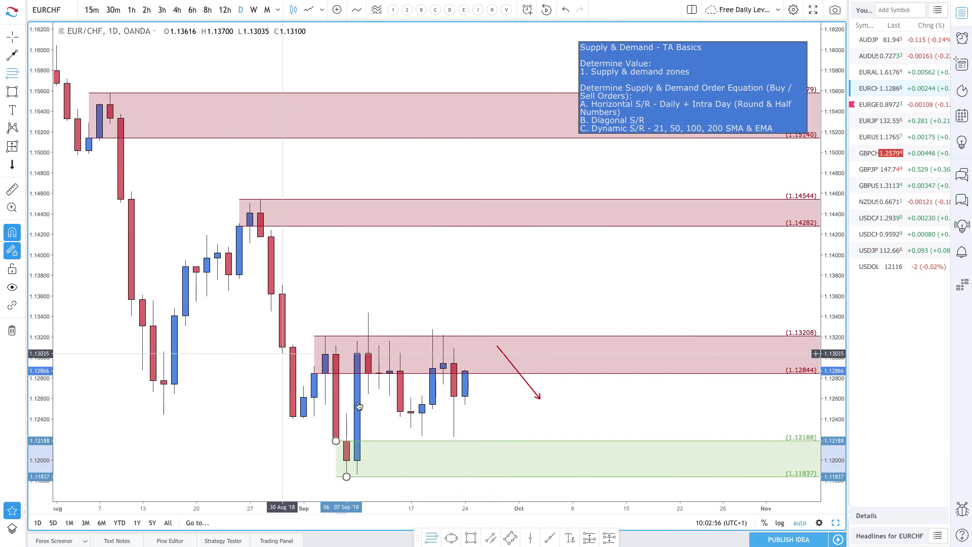
scroll(359, 406, "up", 2)
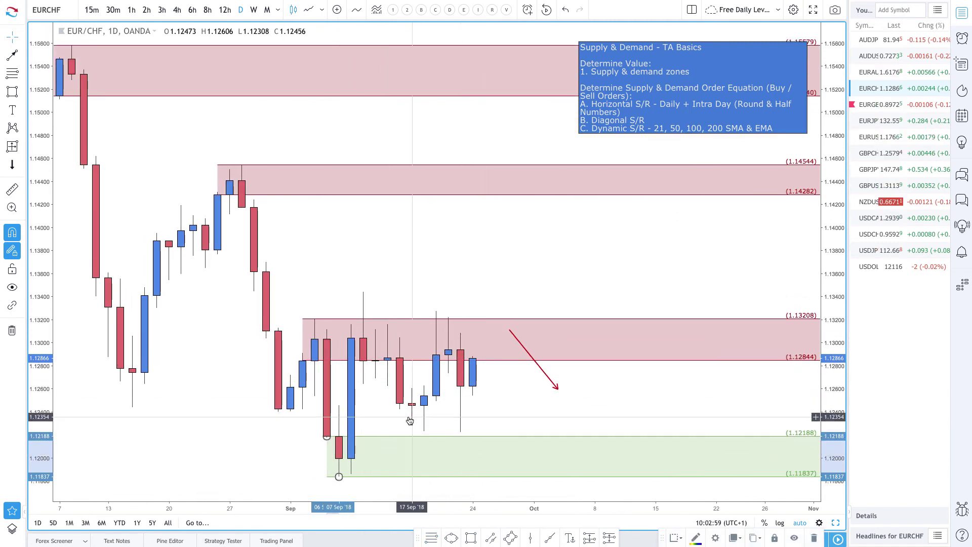
Draw EUR/CHF arrows from 1.12539 on 24 September down to about 1.1202 on 27 September and back up to about 1.1239 on 1 October.
left_click(10, 60)
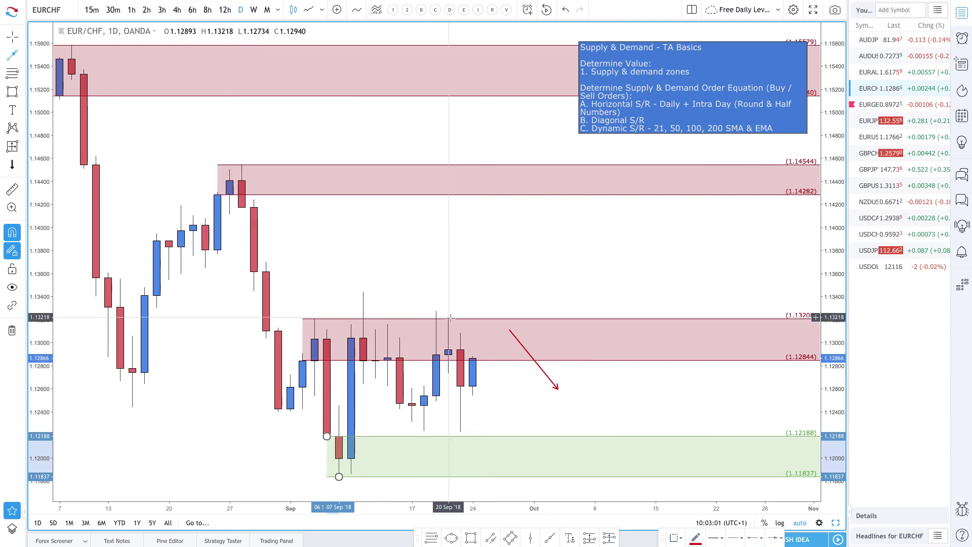
left_click(472, 395)
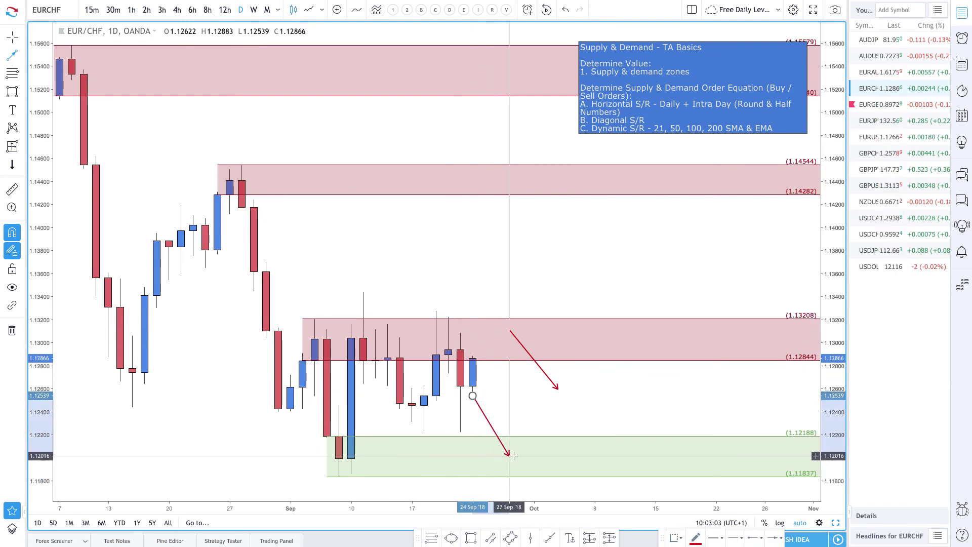
left_click(510, 456)
double_click(540, 413)
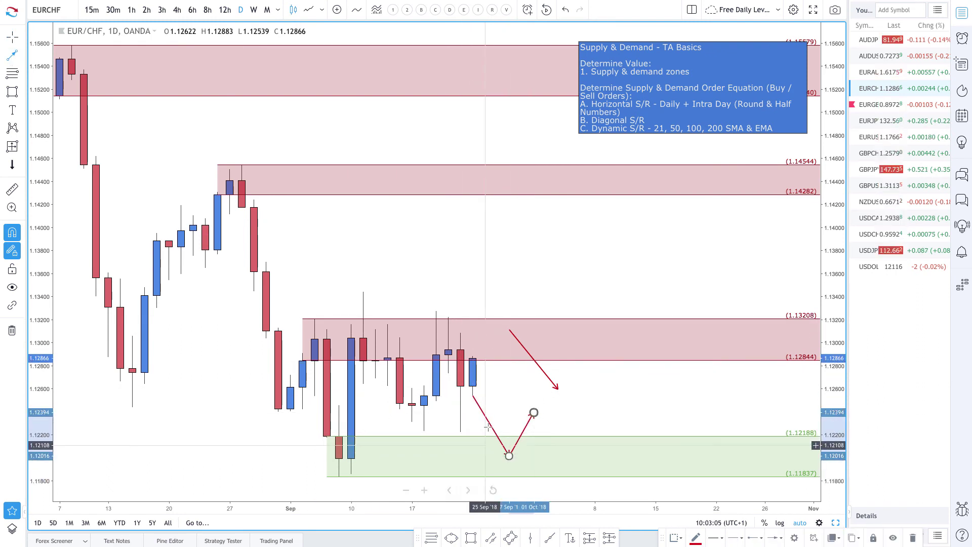
scroll(537, 368, "down", 2)
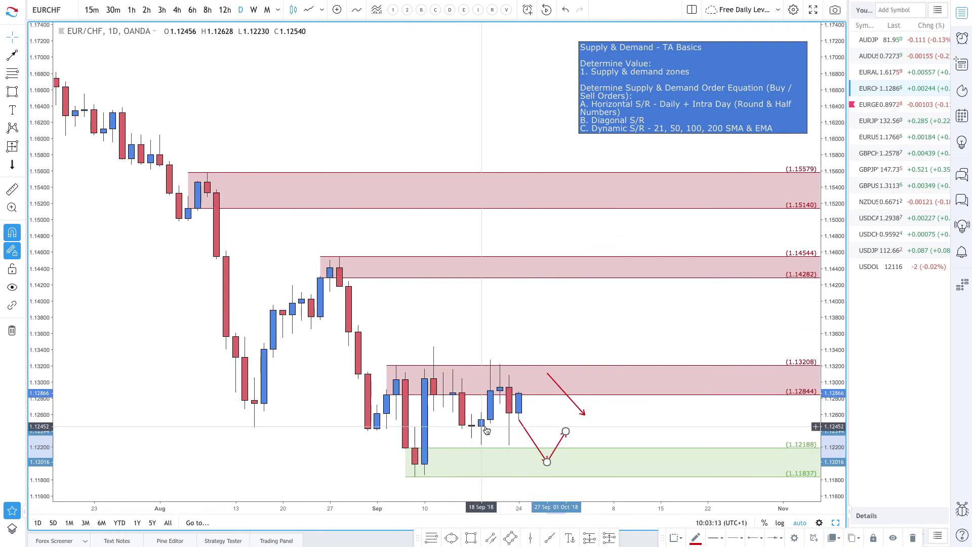
Switch to the EUR/AUD chart and examine the price history back to 2015 around the supply zone and the demand zones below it.
scroll(462, 436, "down", 3)
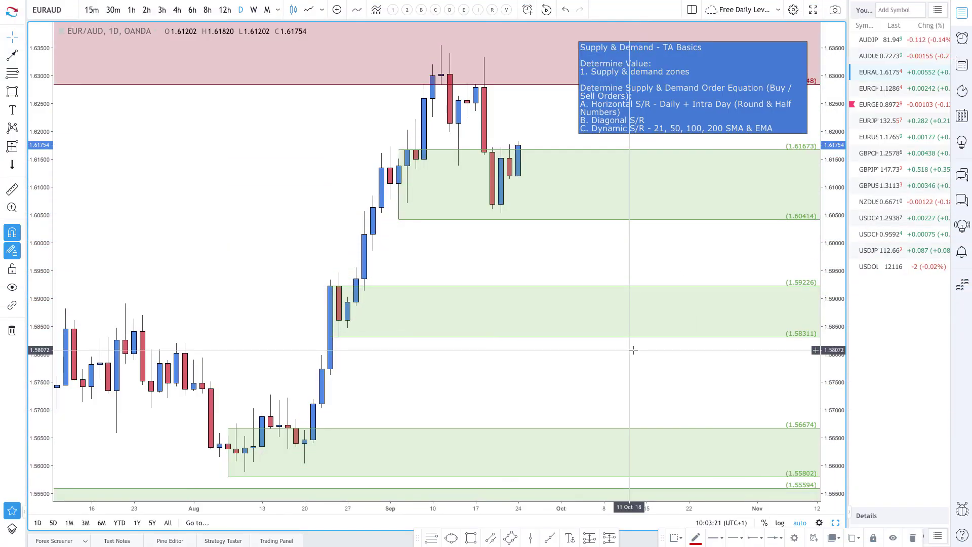
scroll(633, 350, "down", 3)
scroll(634, 350, "up", 5)
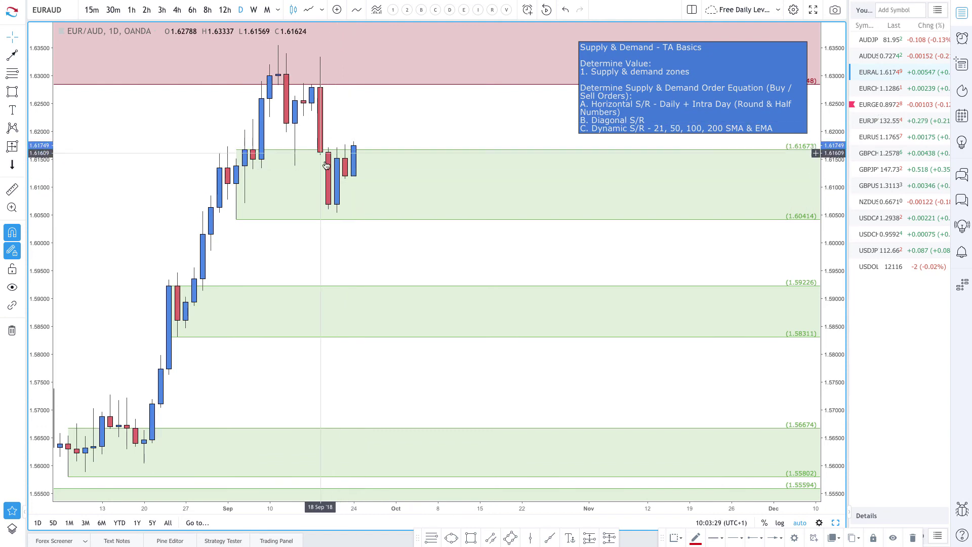
scroll(346, 177, "down", 10)
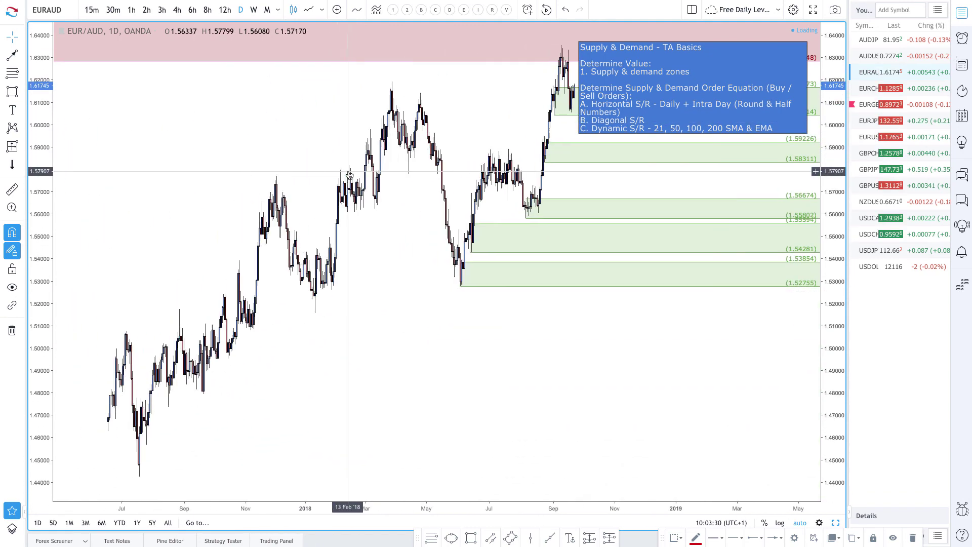
scroll(349, 175, "down", 5)
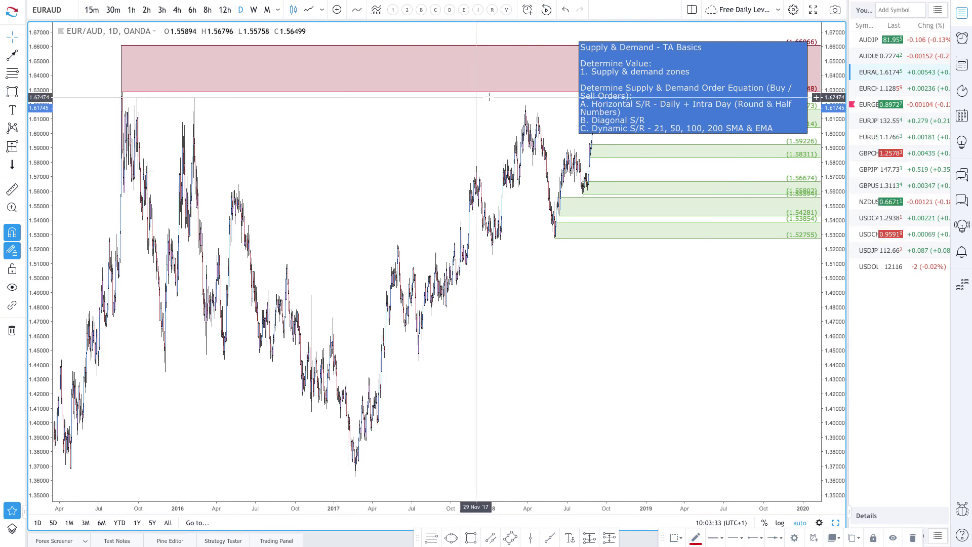
scroll(504, 96, "right", 3)
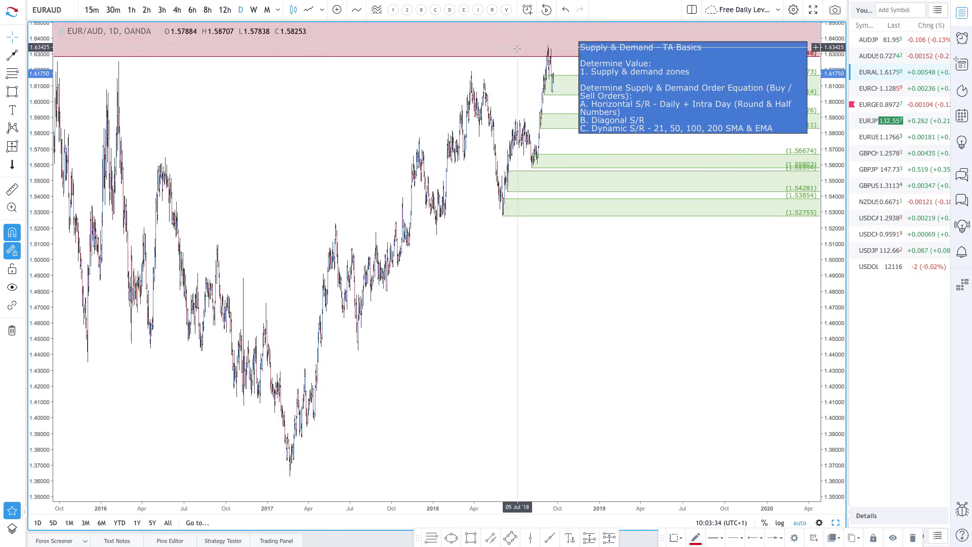
scroll(517, 48, "down", 3)
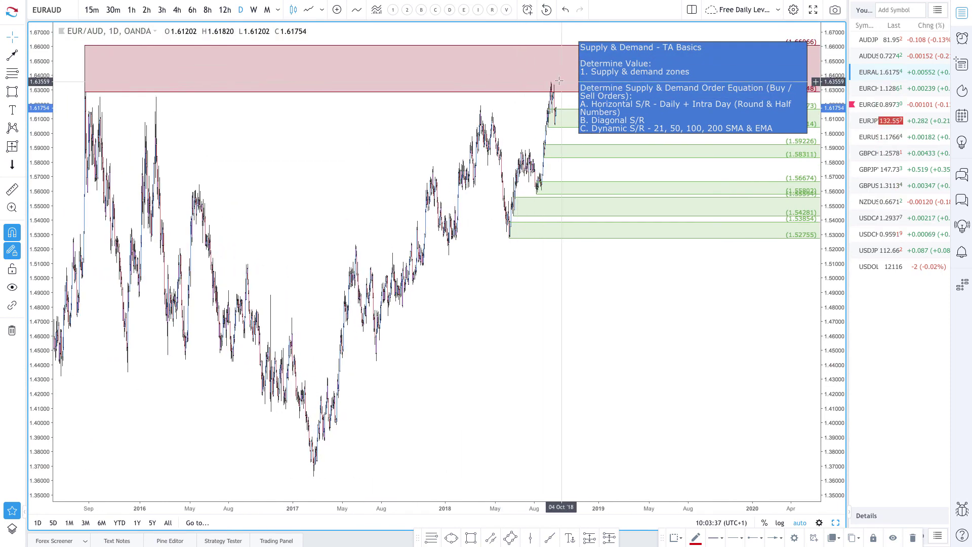
scroll(552, 86, "up", 10)
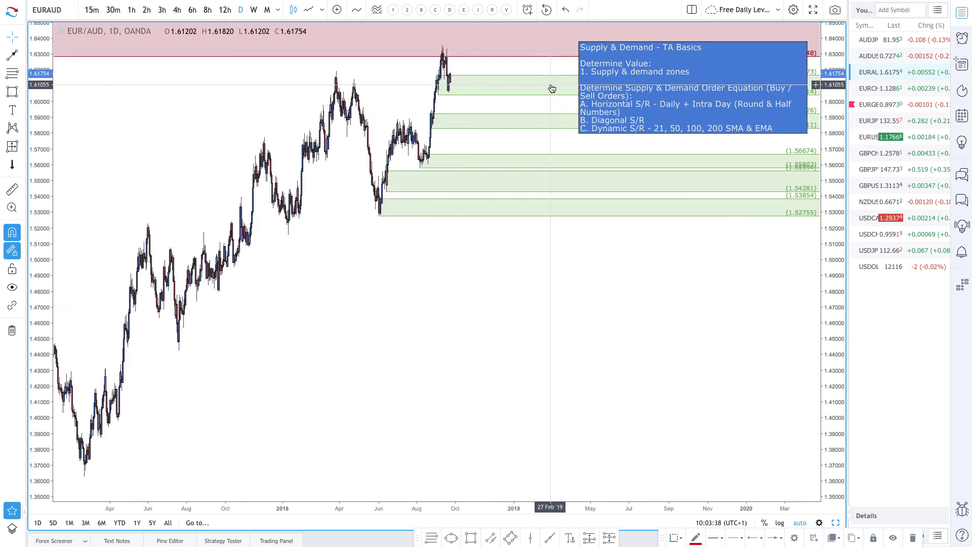
scroll(552, 89, "up", 5)
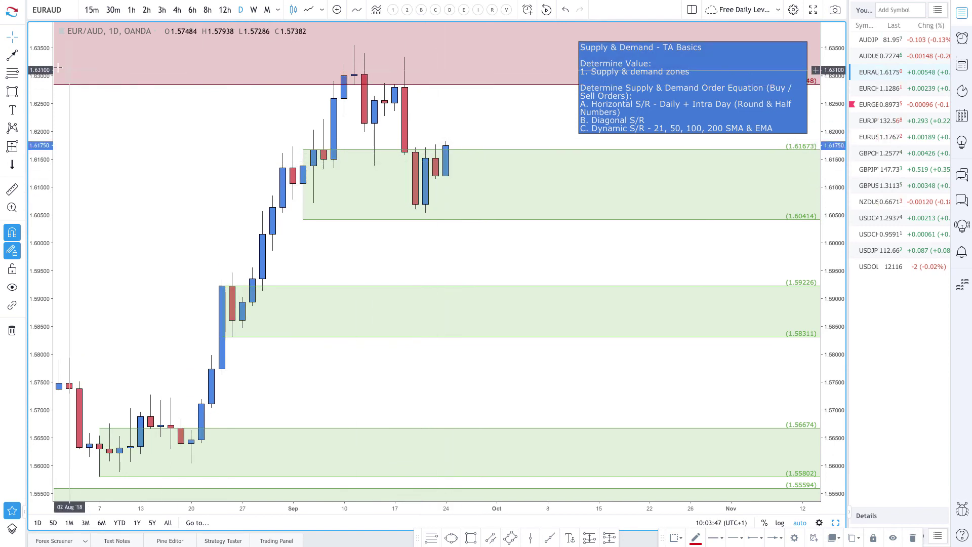
Draw EUR/AUD arrows from about 1.6337 in the supply zone down to 1.6224, and from 1.61758 down to about 1.6088 and back up.
left_click(420, 190)
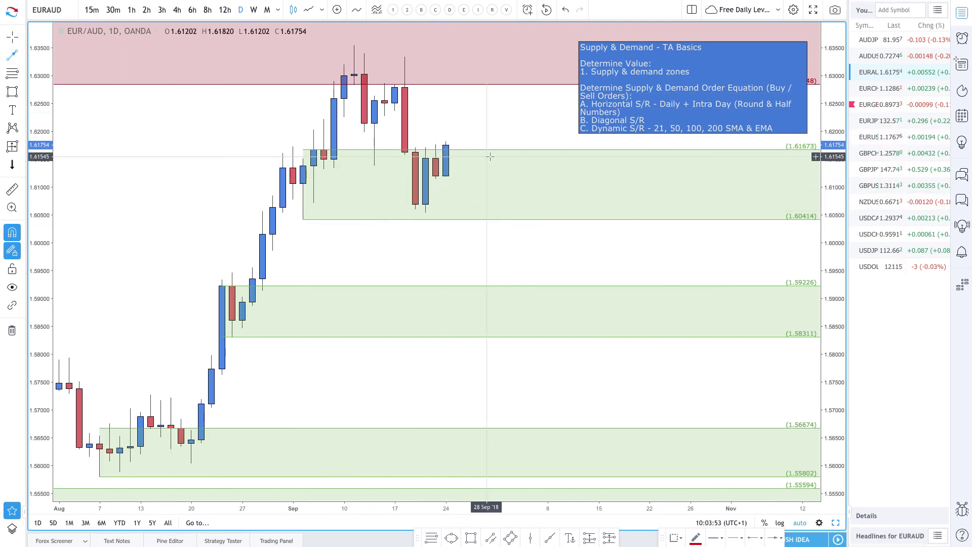
left_click(477, 55)
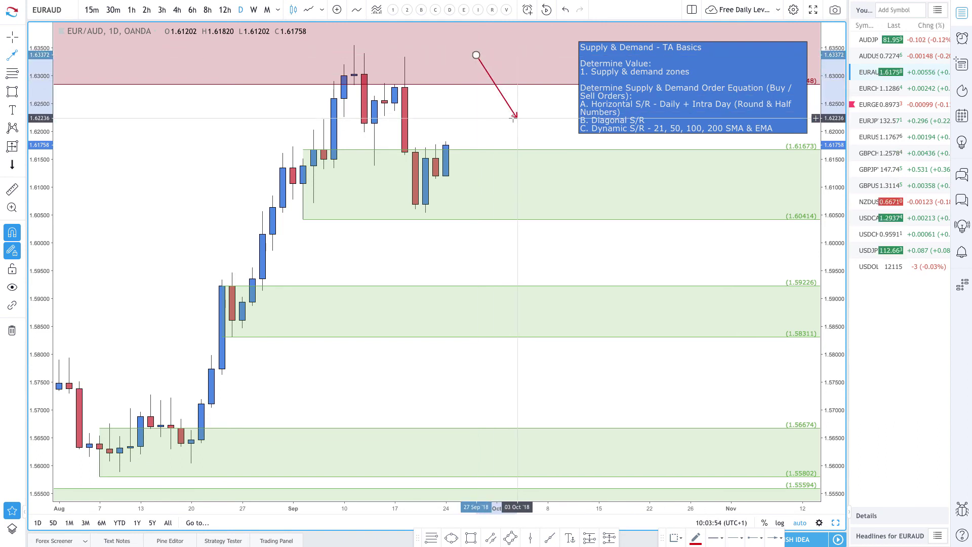
left_click(517, 117)
left_click(445, 145)
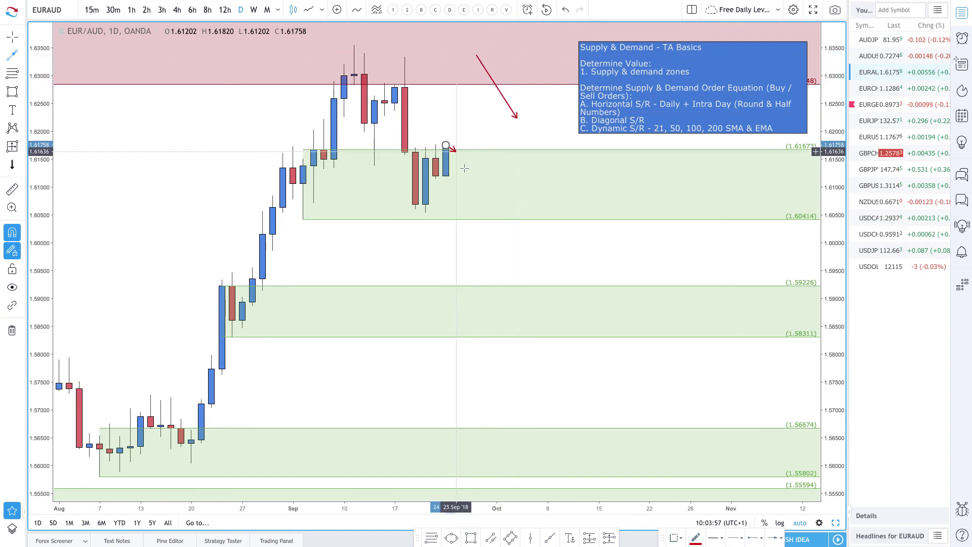
left_click(476, 194)
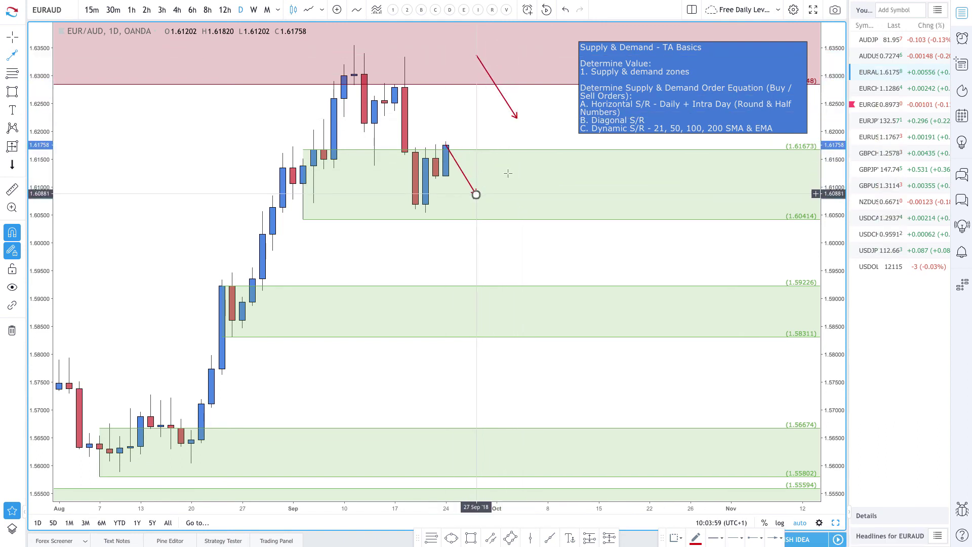
left_click(549, 122)
Switch to the AUD/USD chart and delete the supply zone between 0.72358 and 0.71936.
scroll(458, 195, "down", 3)
scroll(457, 194, "down", 3)
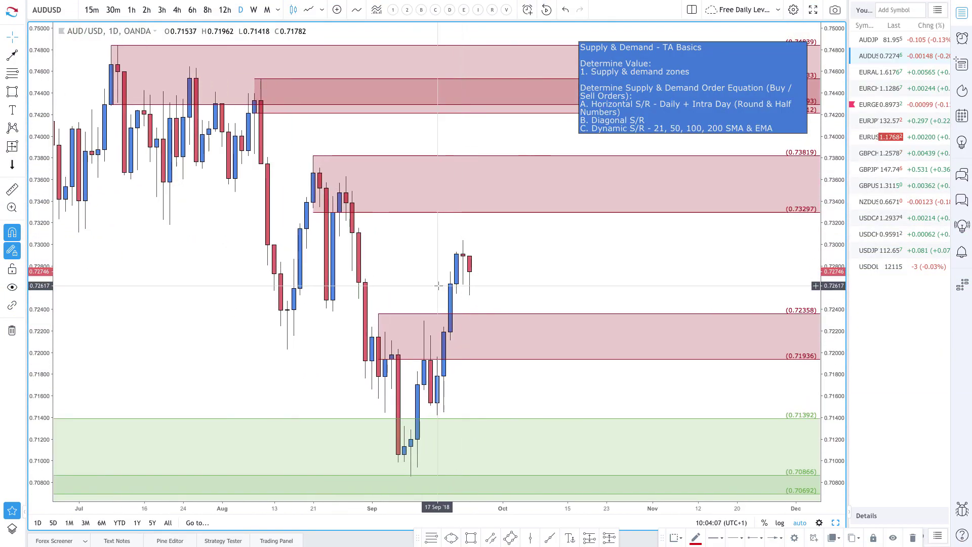
left_click_drag(438, 286, 560, 325)
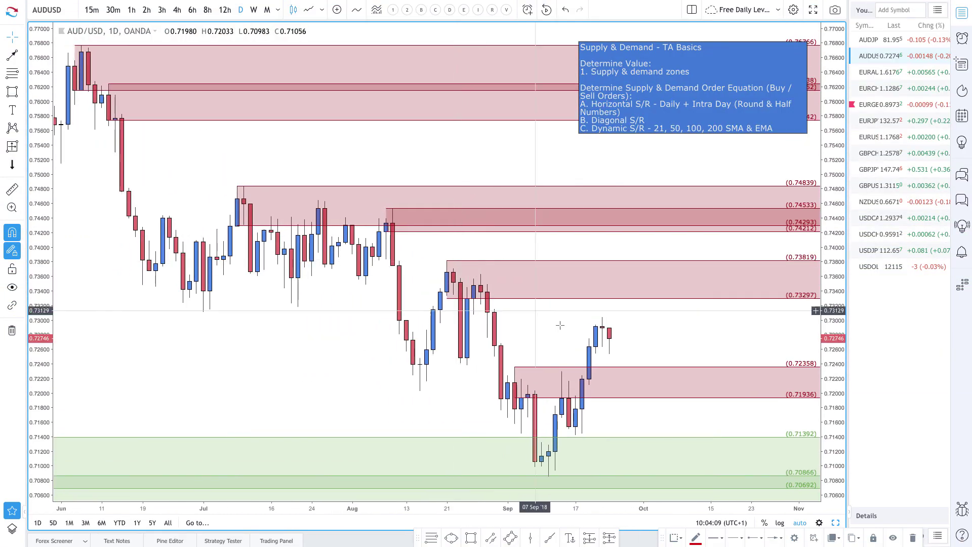
scroll(561, 325, "up", 3)
right_click(555, 319)
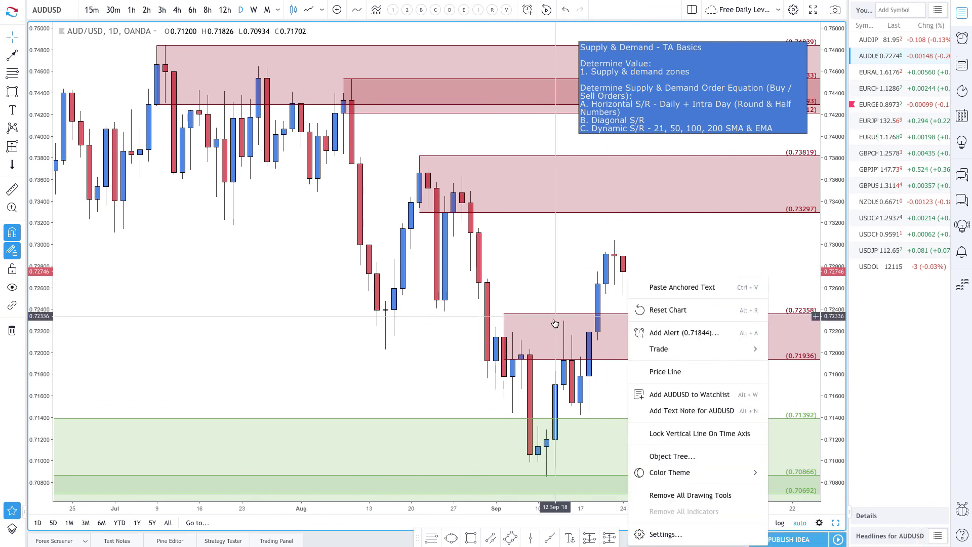
left_click(586, 362)
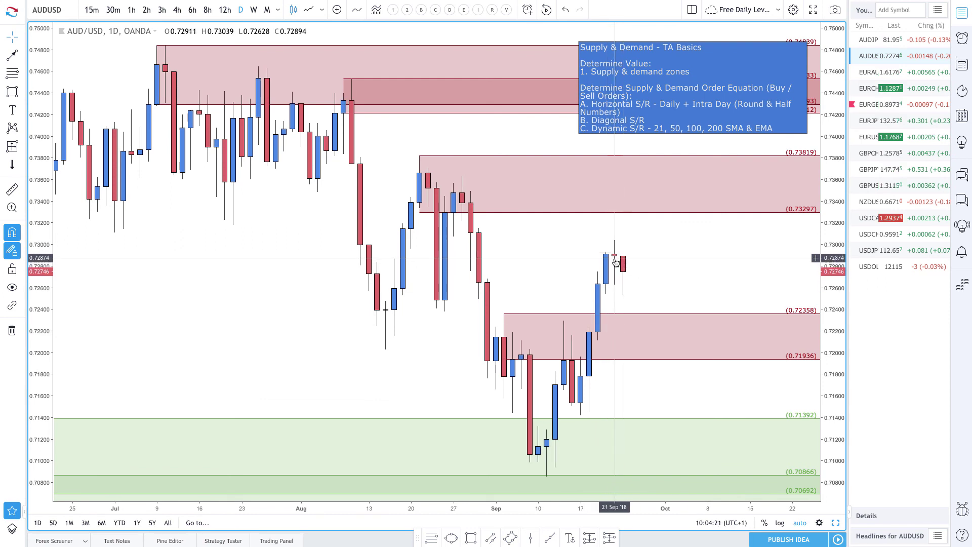
left_click(622, 315)
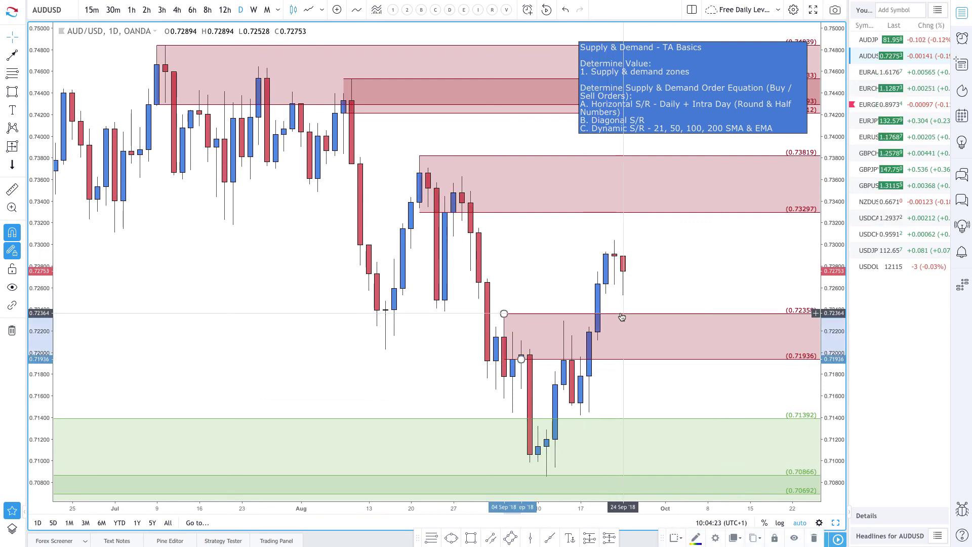
key("Delete")
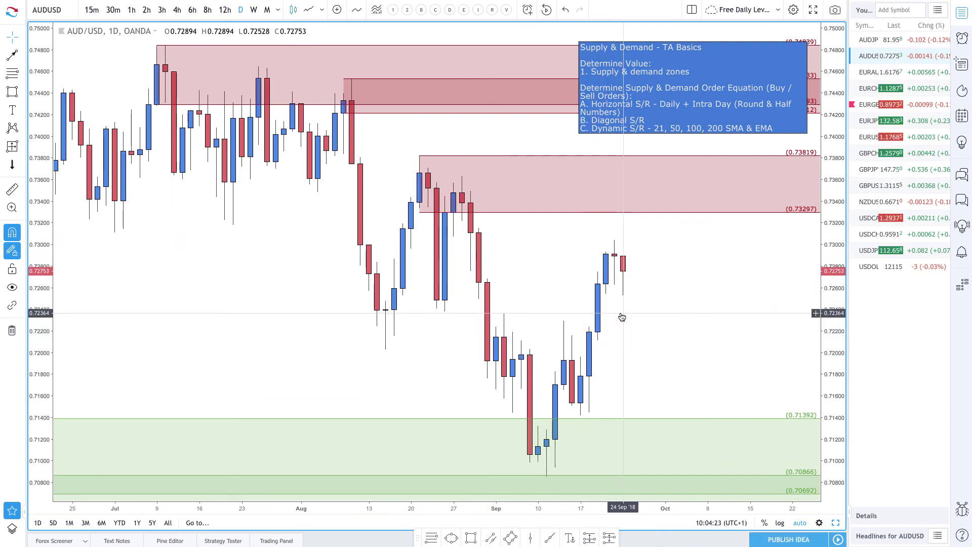
Draw an AUD/USD demand zone from 0.71926 down to 0.71418 at the 14 and 17 September candles.
left_click(13, 73)
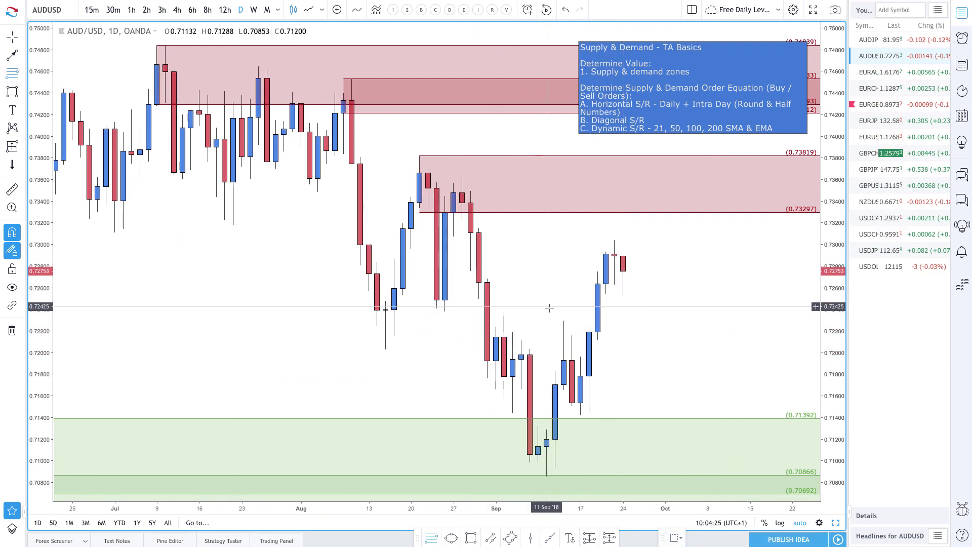
left_click(580, 413)
scroll(599, 292, "down", 2)
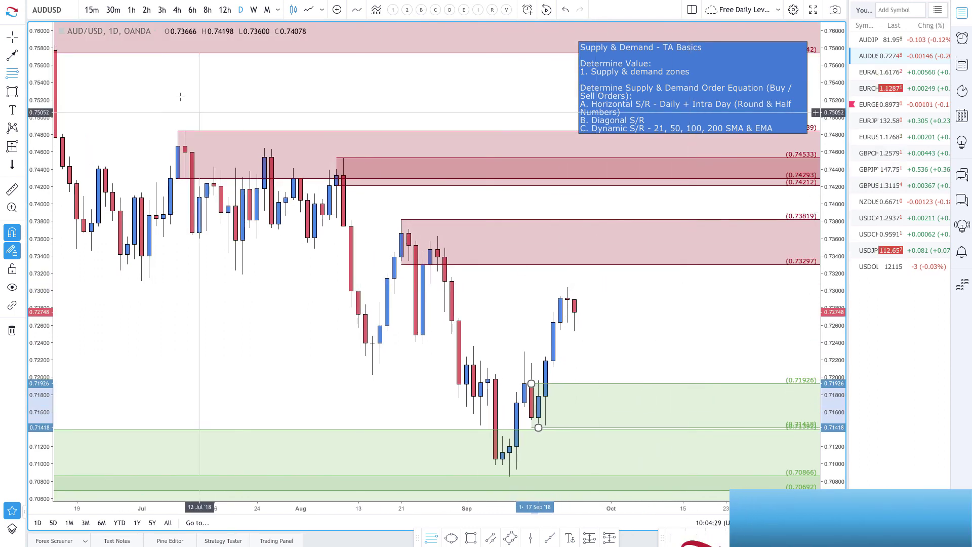
Draw two AUD/USD arrow pairs from 24 September: down to about 0.7164 and up to 0.7244, and up to about 0.7348 and down to 0.7291.
left_click(575, 312)
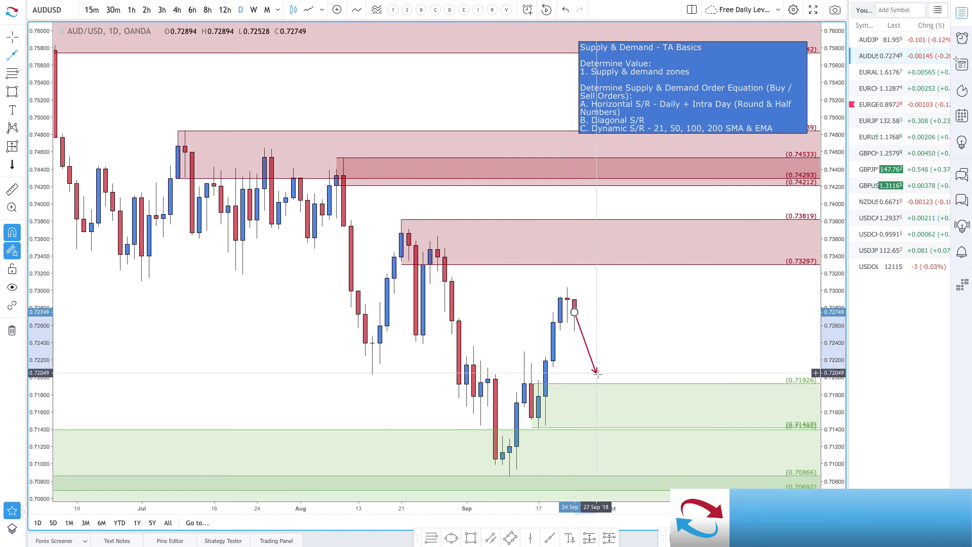
left_click(609, 407)
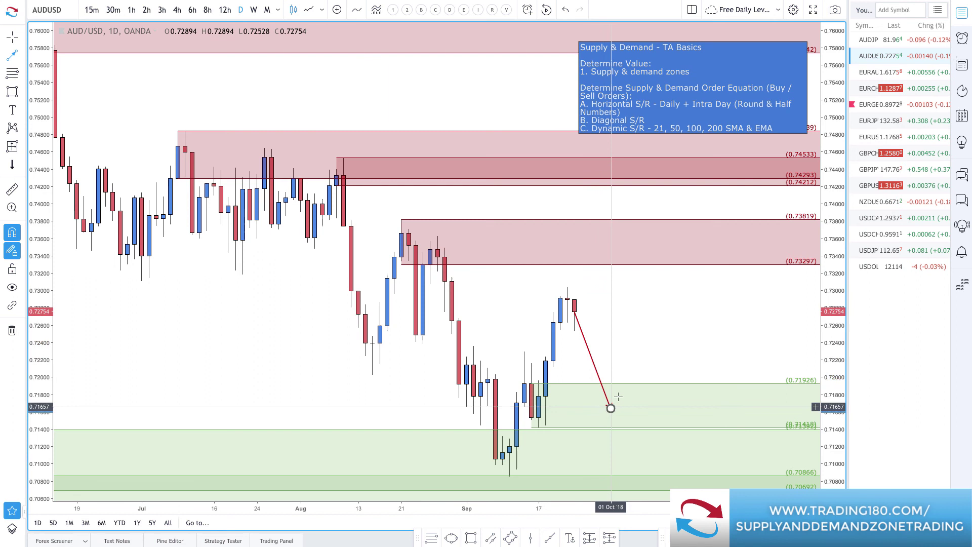
left_click(647, 339)
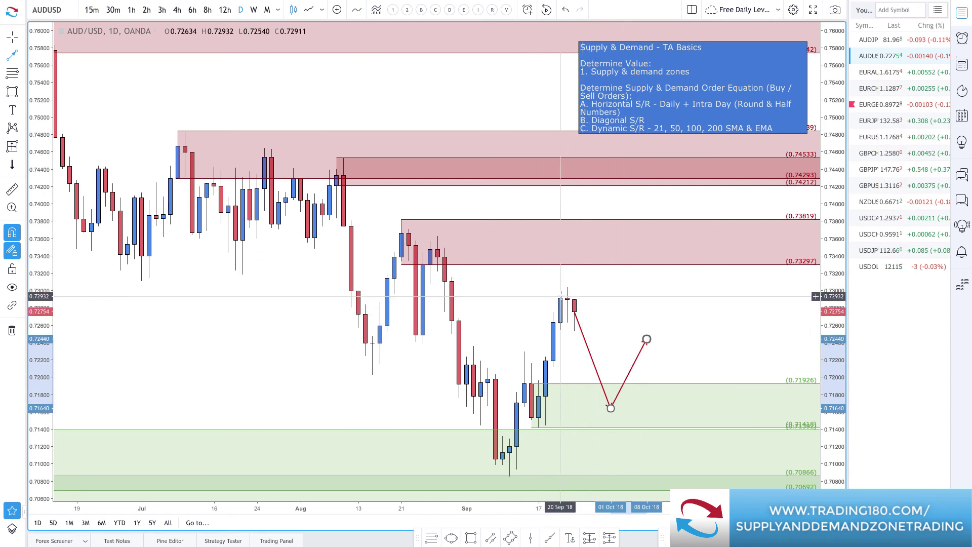
left_click(574, 299)
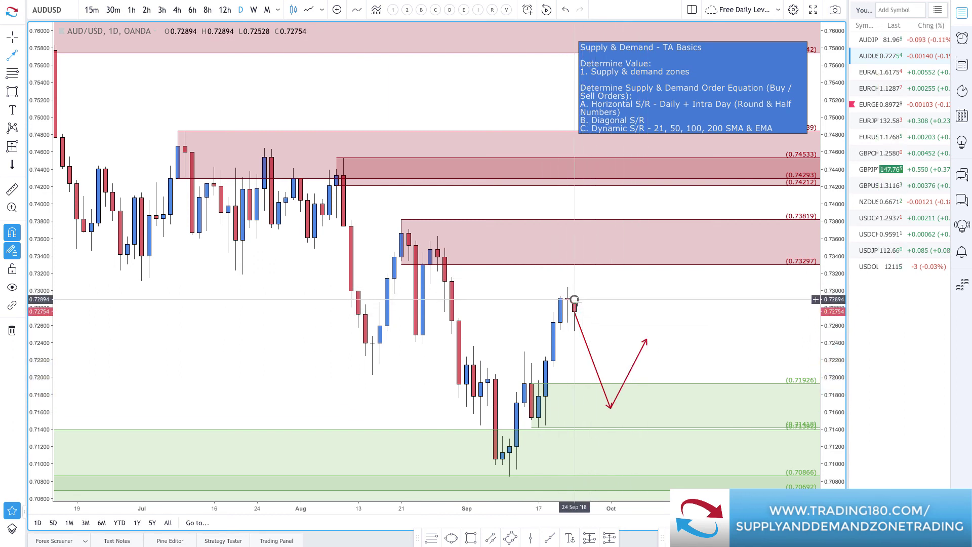
left_click(597, 248)
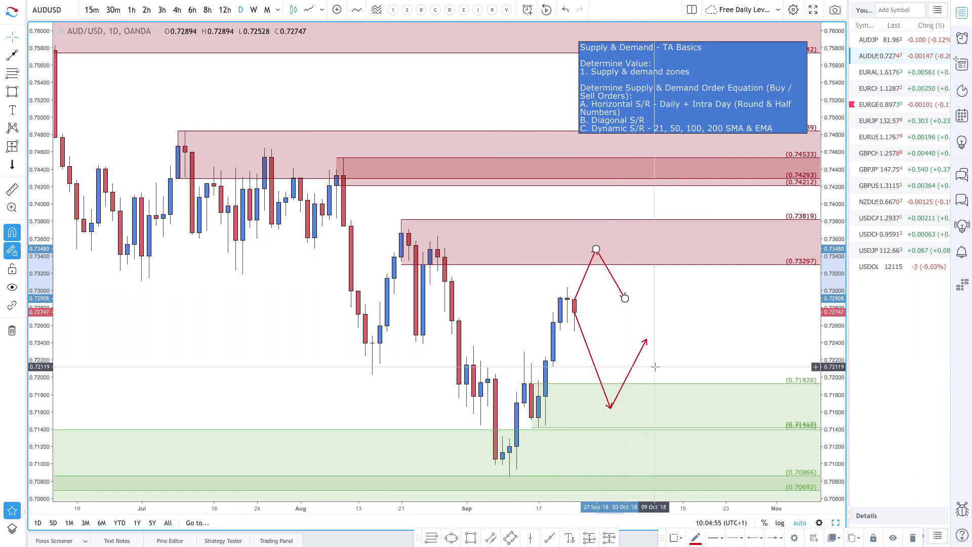
Draw an AUD/USD zone between 0.73039 and 0.72747 at the 21 and 24 September candles and apply the Supply Zone template.
scroll(655, 367, "up", 1)
scroll(656, 367, "up", 2)
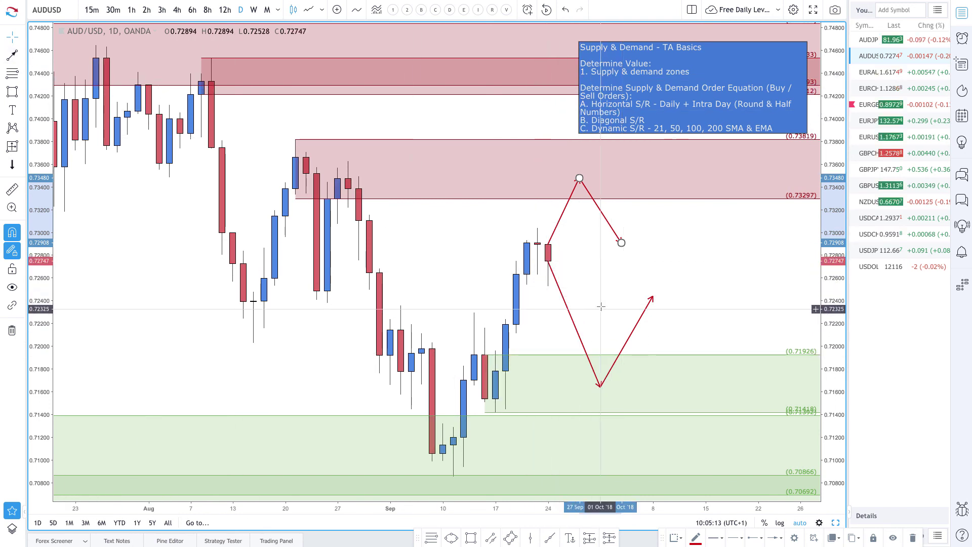
left_click(13, 91)
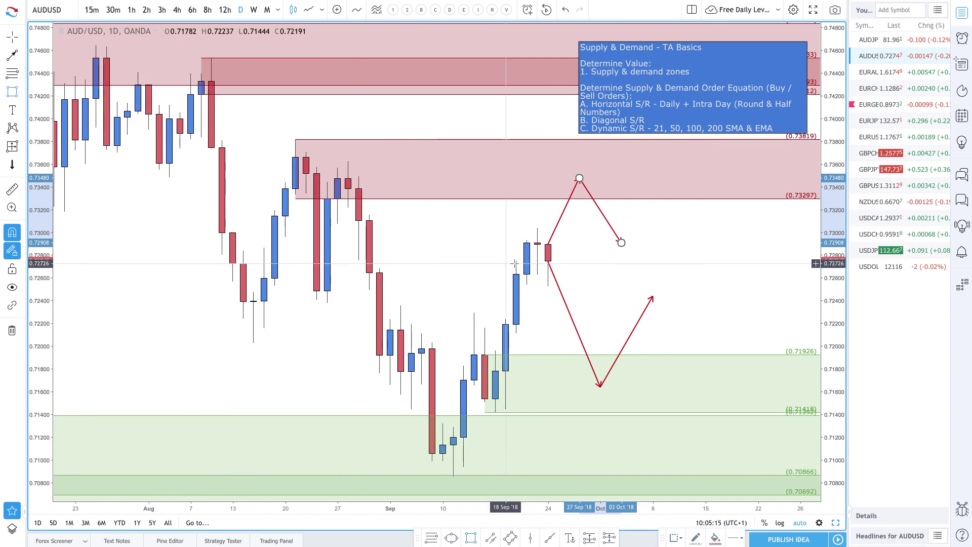
left_click(14, 75)
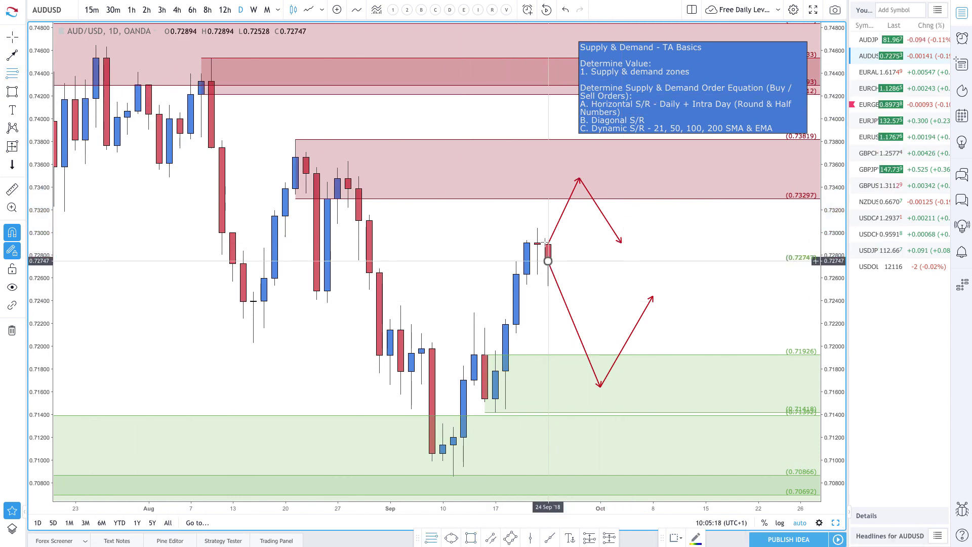
left_click_drag(548, 261, 537, 228)
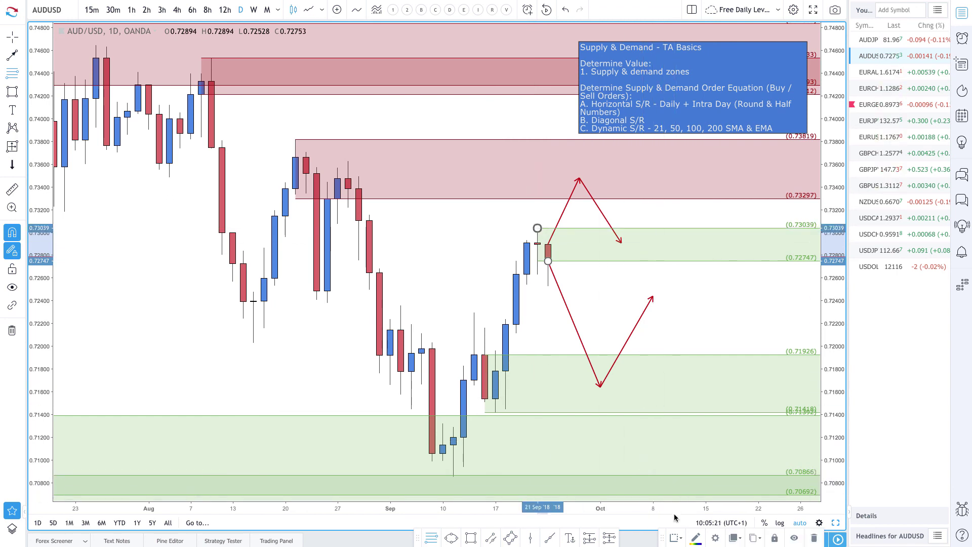
left_click(675, 540)
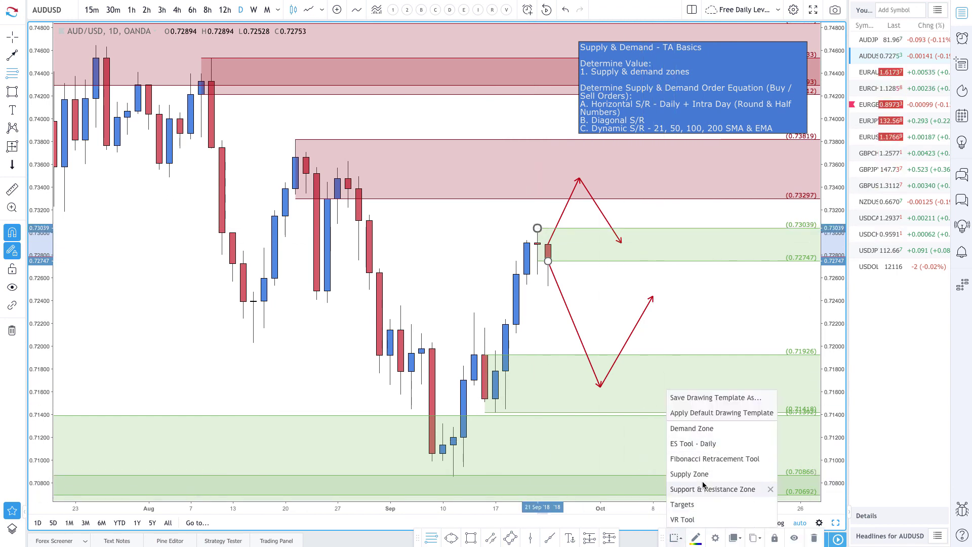
left_click(690, 474)
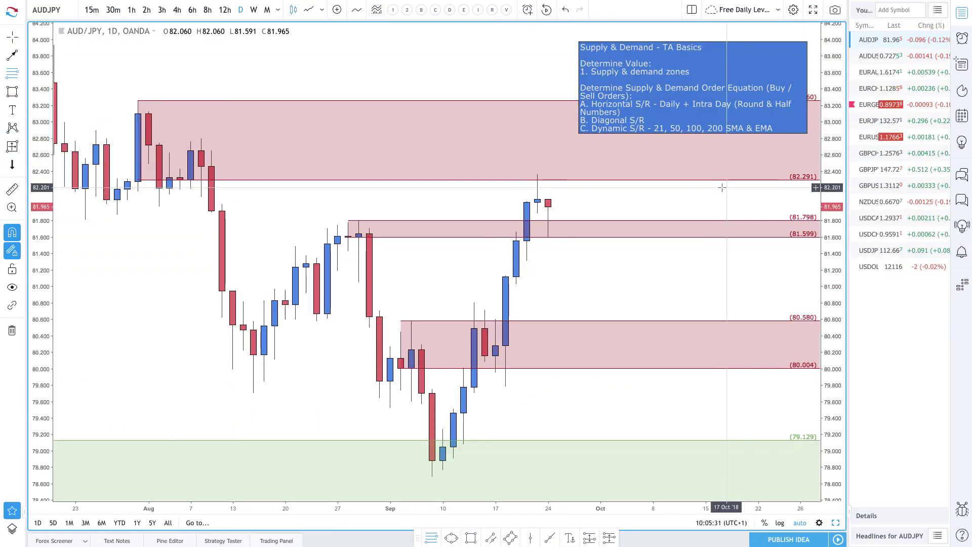
Delete the AUD/JPY supply zones between 80.580 and 80.004 and between 81.798 and 81.599.
scroll(590, 295, "up", 2)
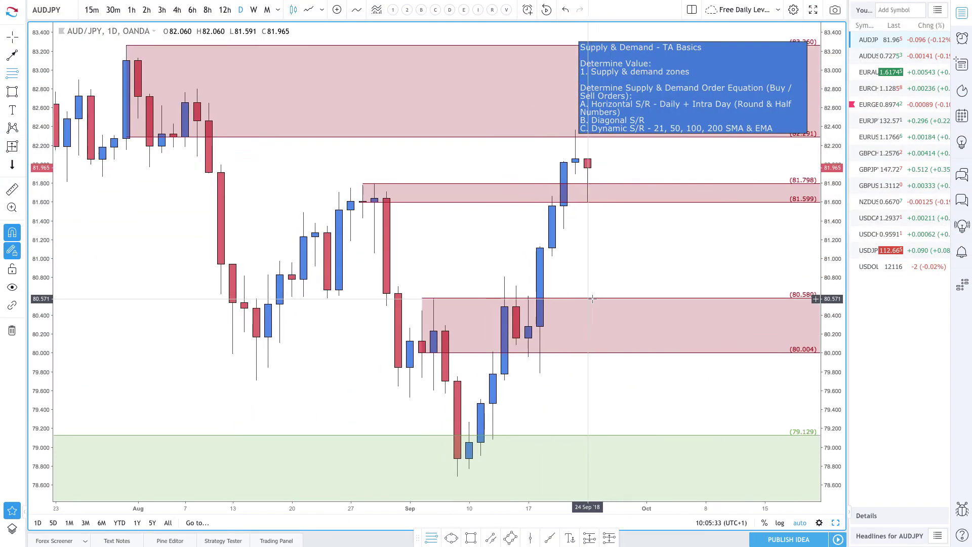
left_click_drag(593, 298, 533, 299)
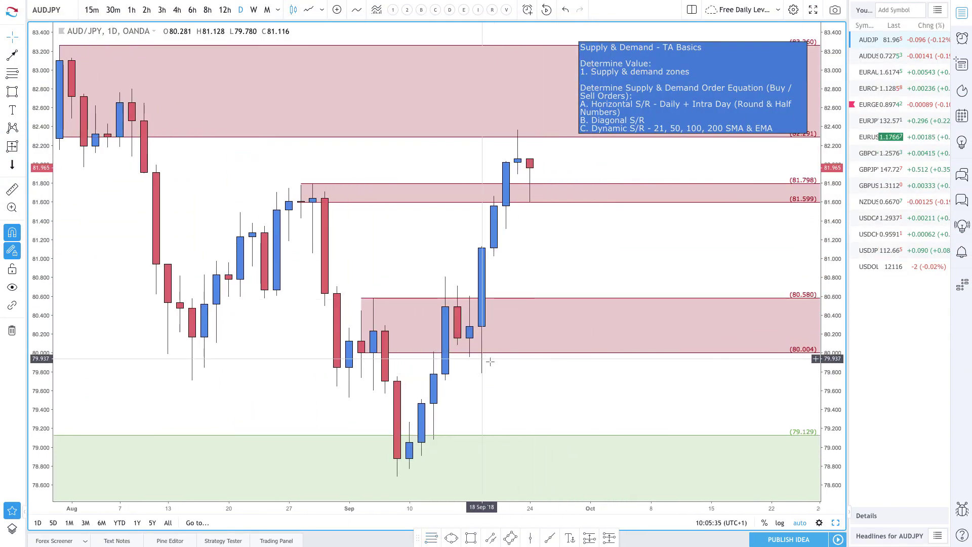
left_click(369, 301)
key("Delete")
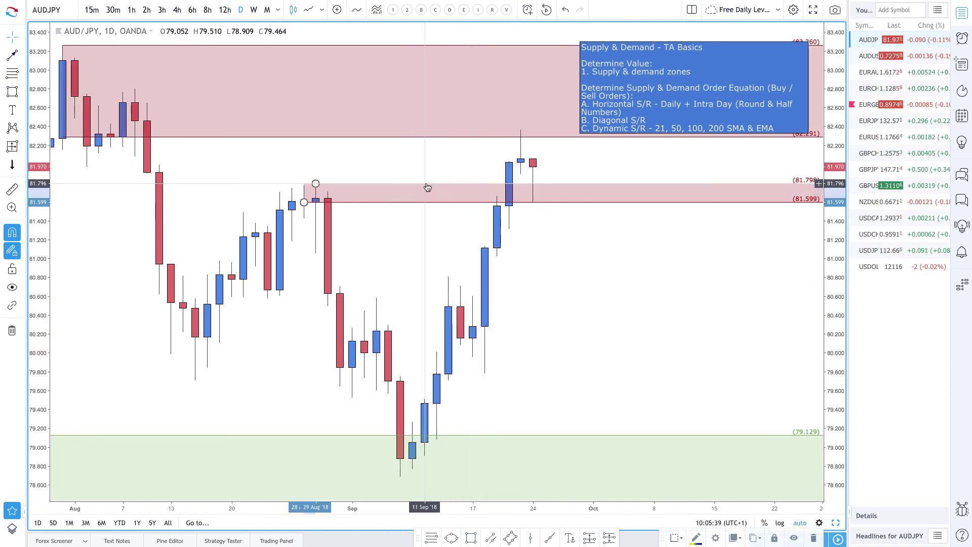
key("Delete")
Draw an AUD/JPY zone from 80.489 down to 79.780 at the 14 and 18 September candles and apply the Demand Zone template.
scroll(344, 192, "down", 3)
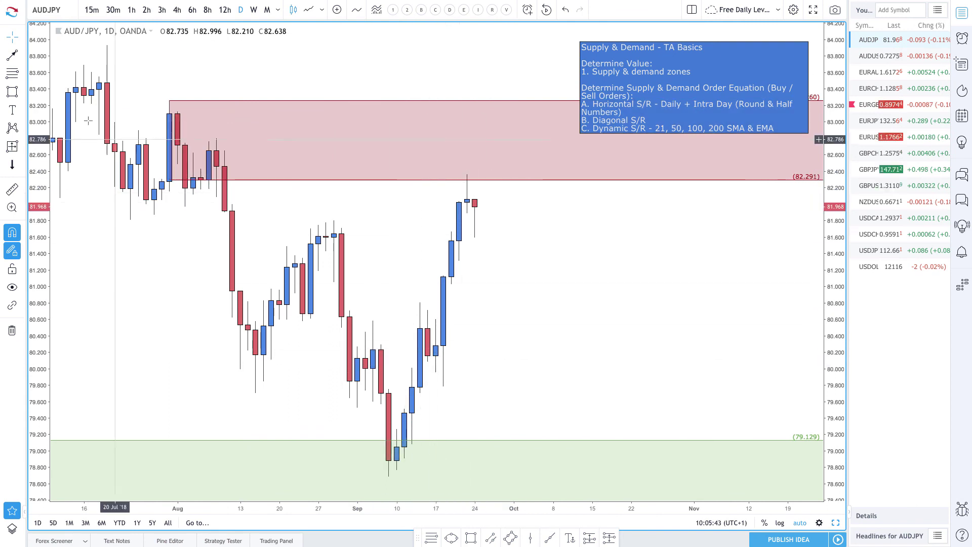
left_click(11, 74)
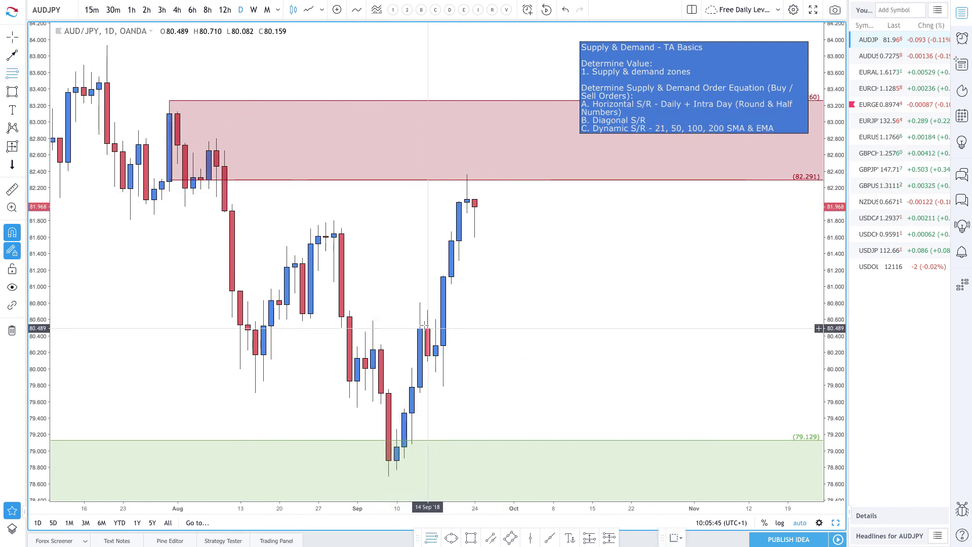
left_click_drag(427, 328, 443, 387)
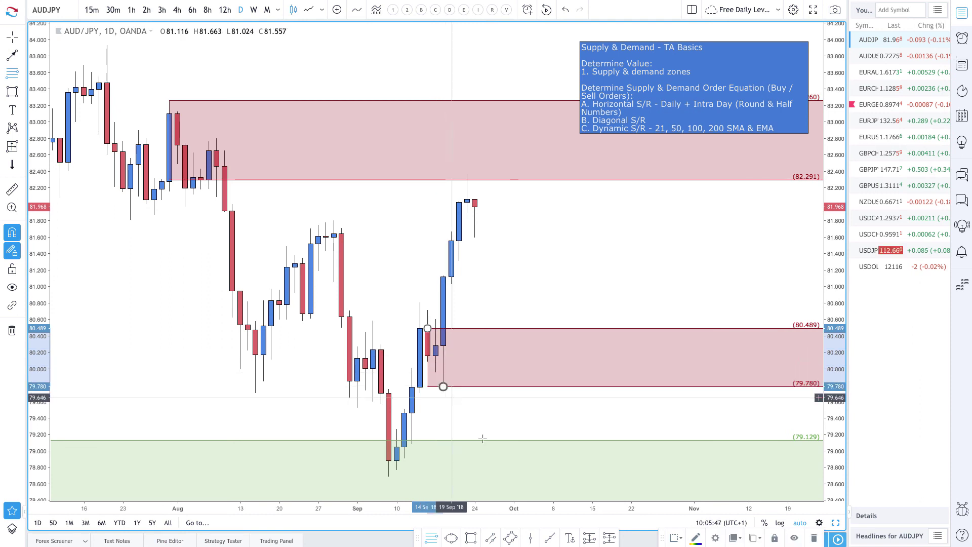
left_click(677, 539)
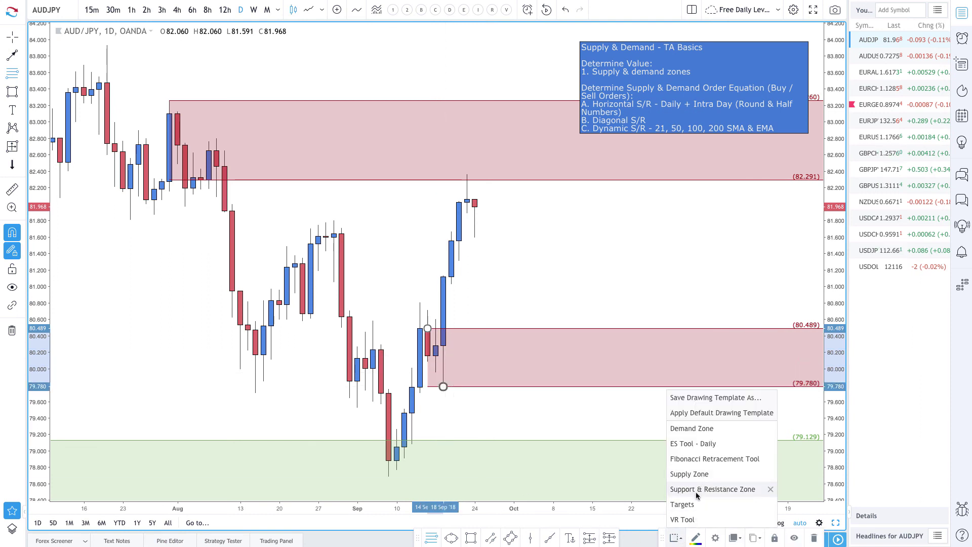
left_click(696, 429)
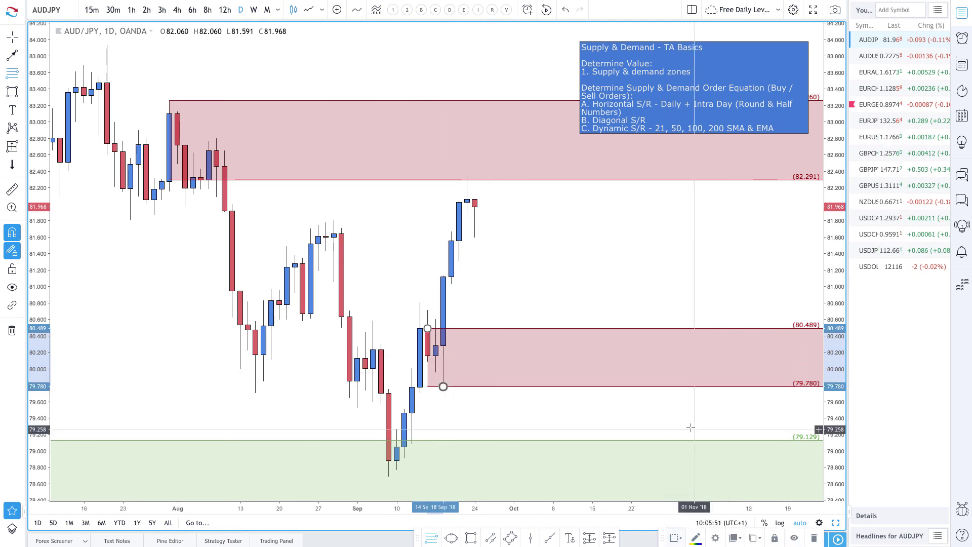
Draw AUD/JPY arrows: from 24 September's low up to about 82.417 and down to about 81.695, plus one rising from about 79.964 to 81.269.
scroll(460, 297, "down", 3)
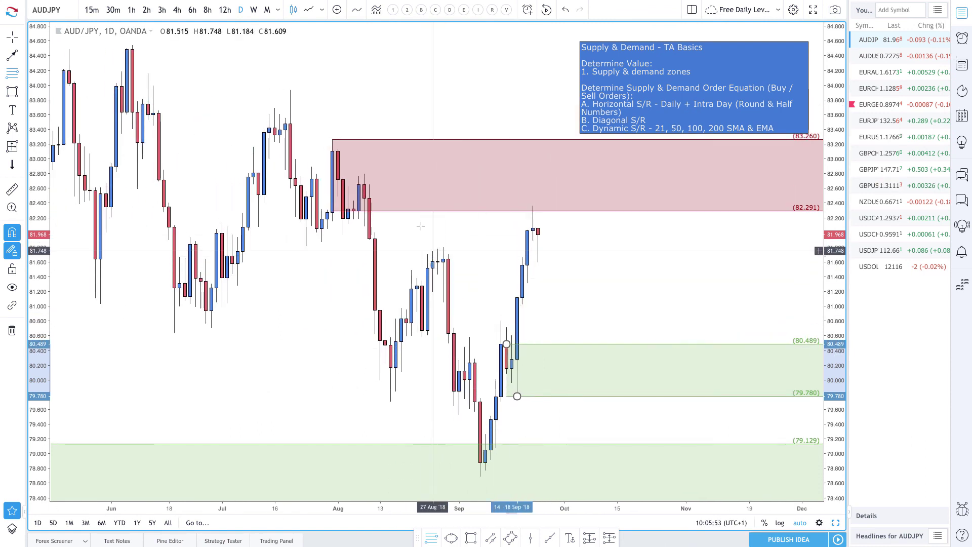
scroll(443, 233, "right", 2)
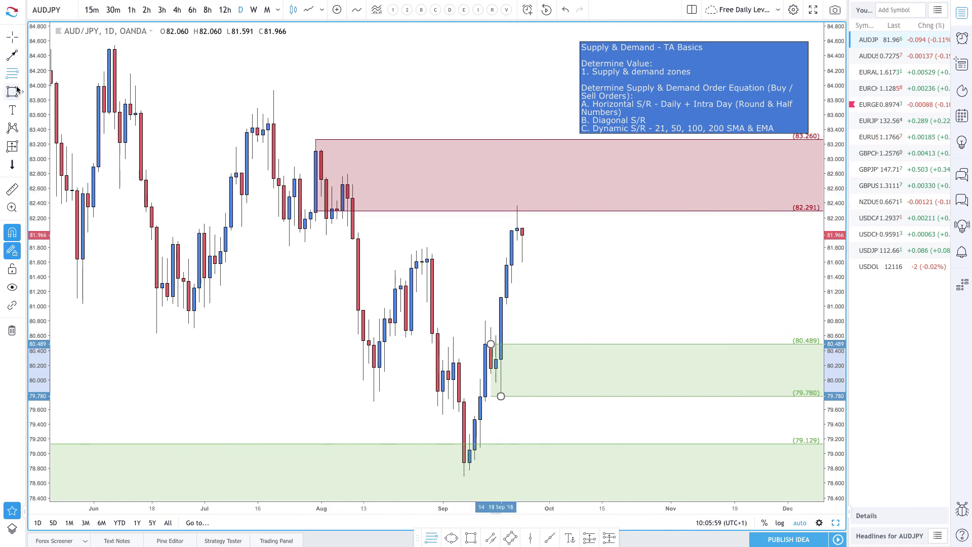
left_click(13, 58)
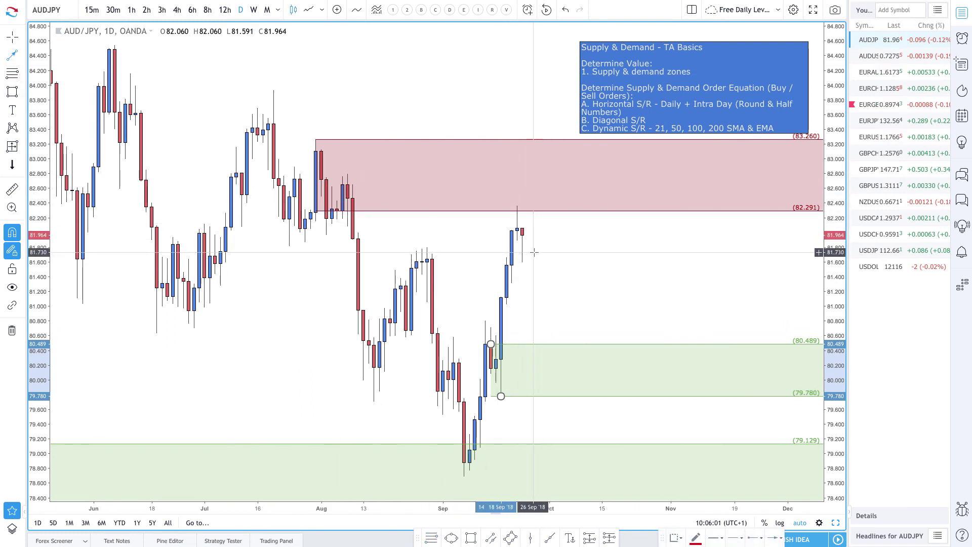
mouse_move(524, 260)
left_mouse_down()
mouse_move(550, 193)
mouse_move(445, 206)
mouse_move(119, 54)
left_mouse_up()
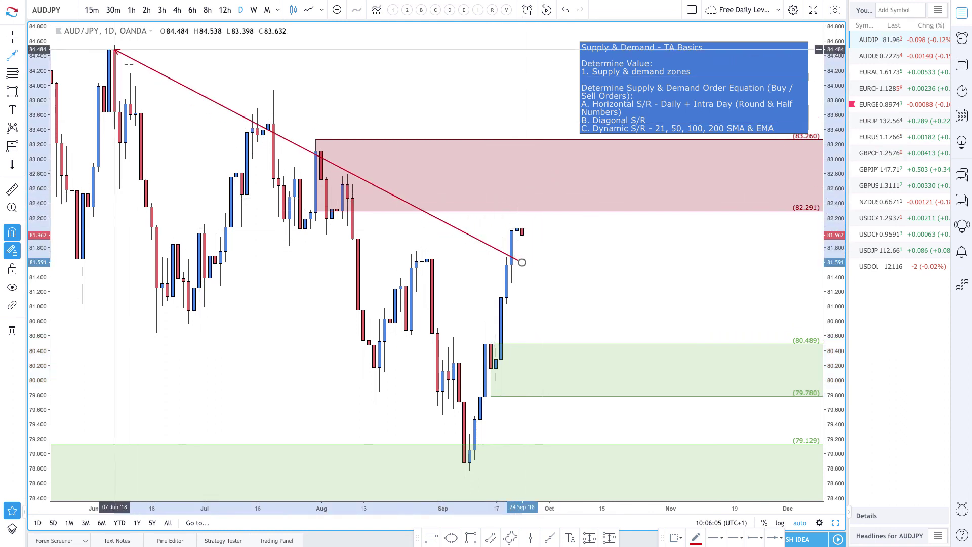
key("ctrl+z")
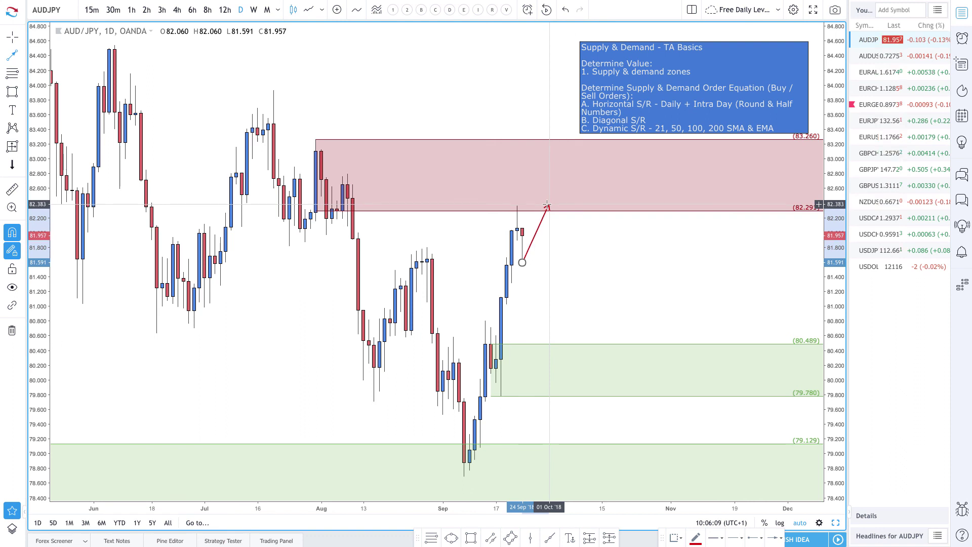
left_click_drag(548, 205, 552, 203)
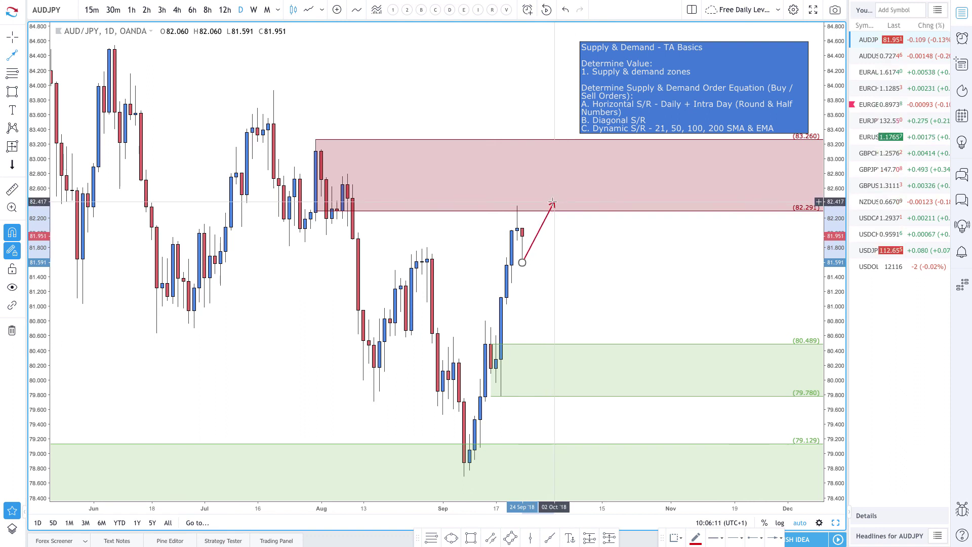
left_click_drag(553, 202, 590, 255)
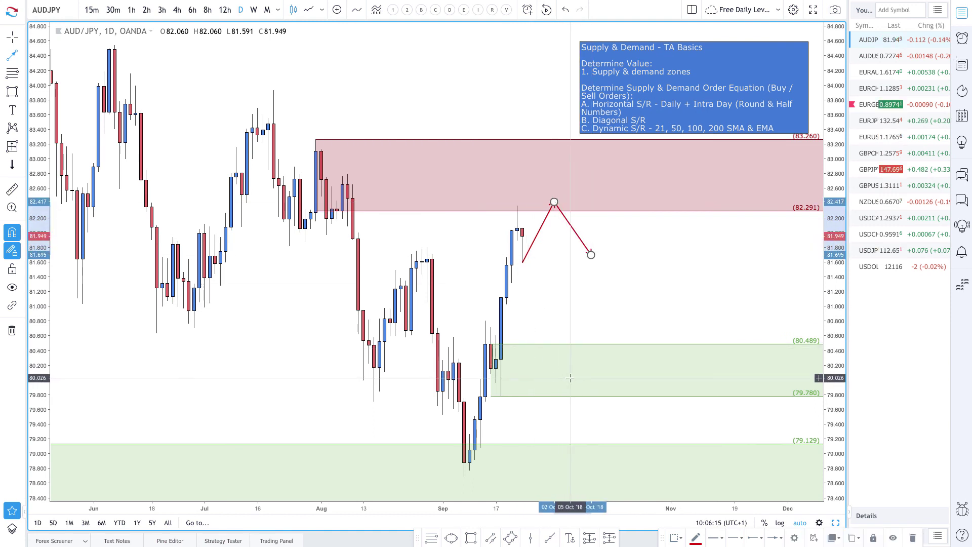
left_click_drag(597, 383, 658, 287)
left_click(658, 288)
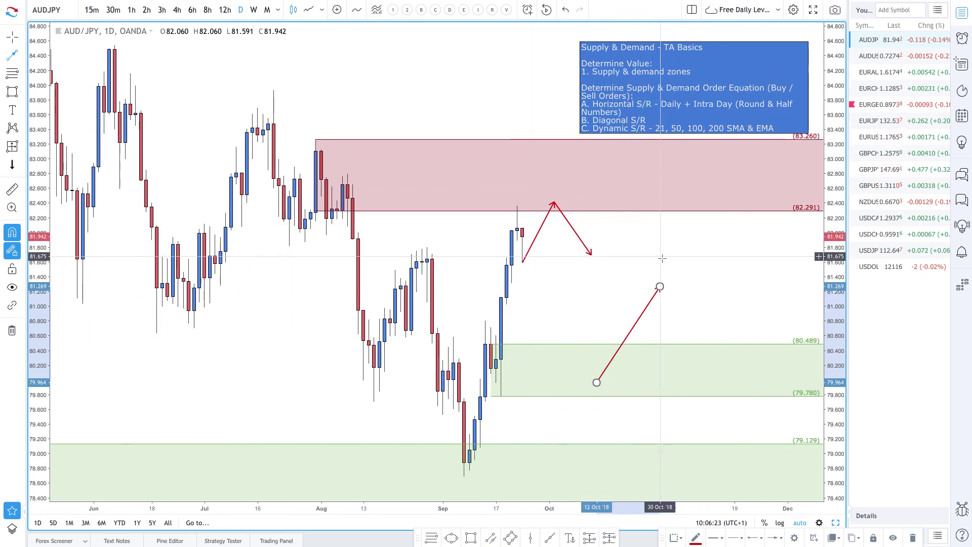
scroll(573, 186, "down", 3)
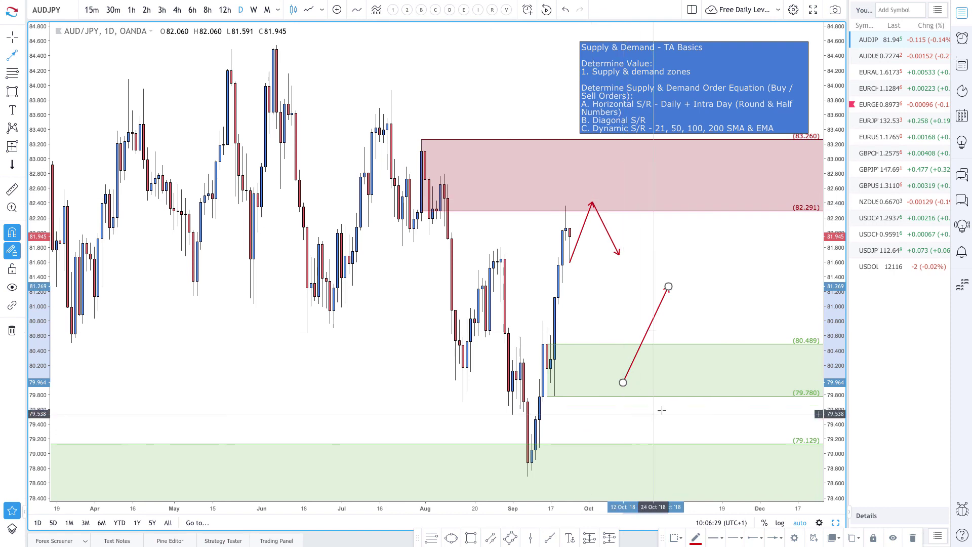
scroll(622, 364, "down", 3)
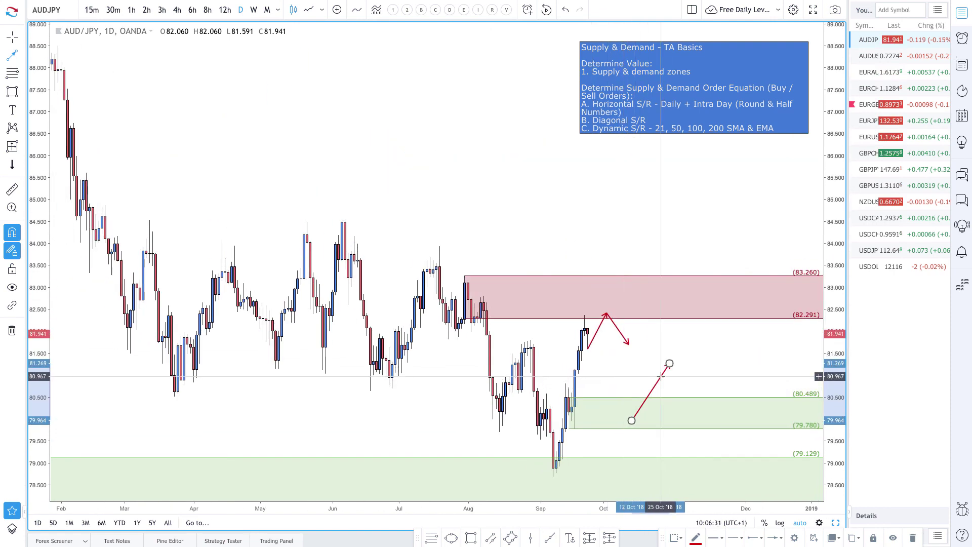
scroll(700, 360, "up", 3)
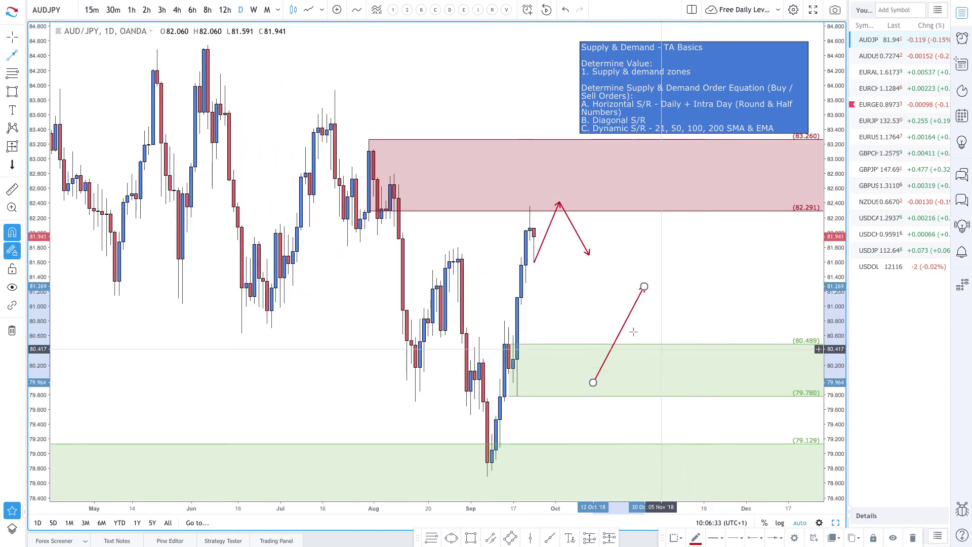